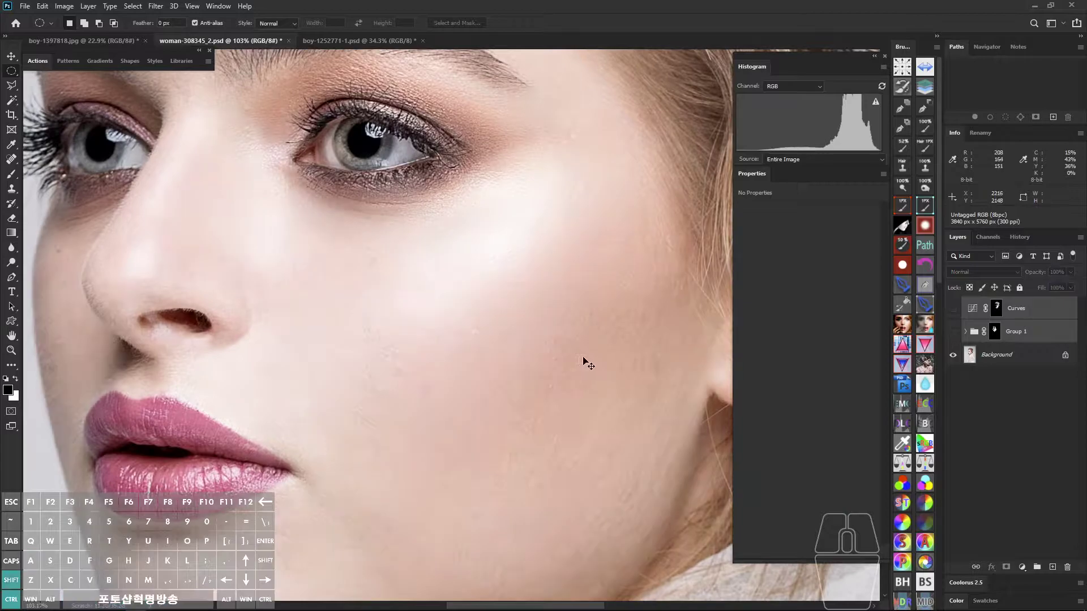
Step: Compare the portrait with and without the Curves layer and Group 1, and examine the cheek's skin texture up close
key(ctrl+shift+a)
drag(606, 338, 552, 311)
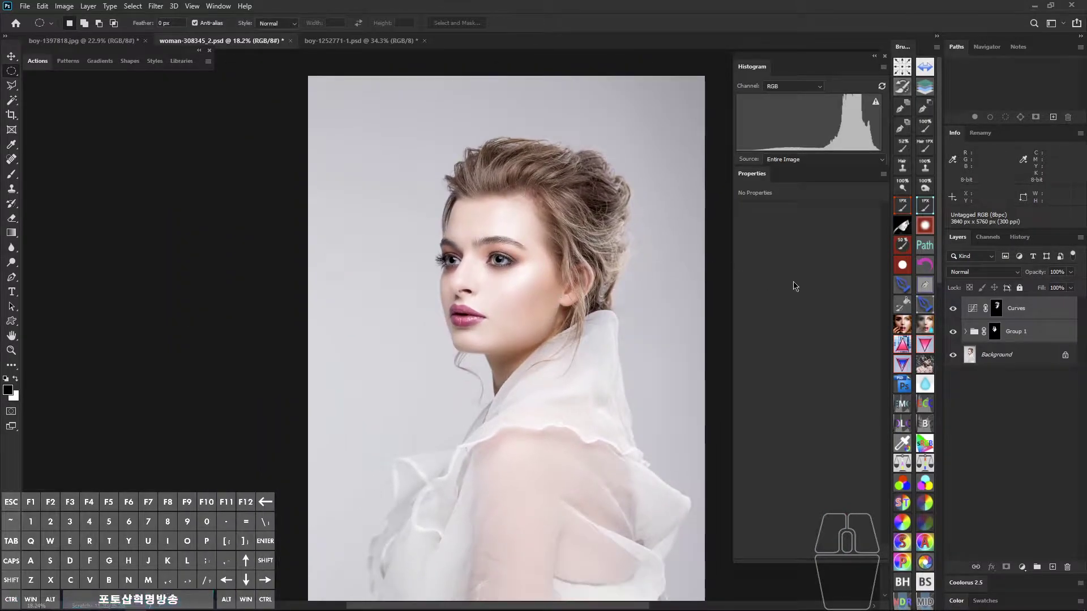
drag(953, 311, 955, 333)
click(1004, 355)
drag(514, 291, 616, 364)
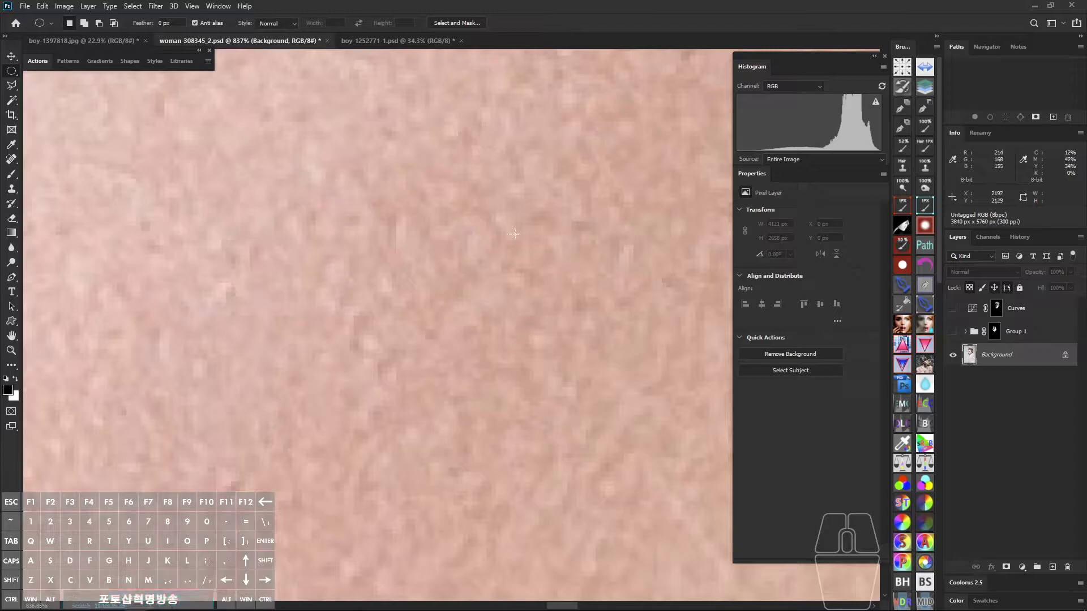
key(ctrl+space)
drag(500, 262, 532, 259)
key(ctrl+space)
drag(632, 380, 506, 334)
scroll(531, 329, down, 3)
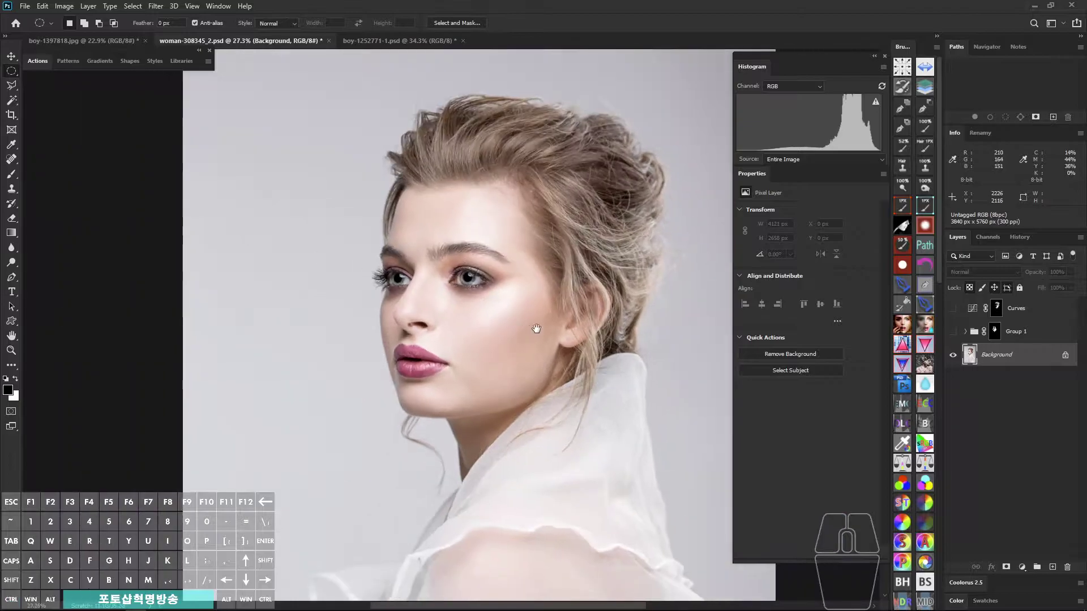
Step: Delete the Curves layer and Group 1, keeping only the Background layer
click(1025, 309)
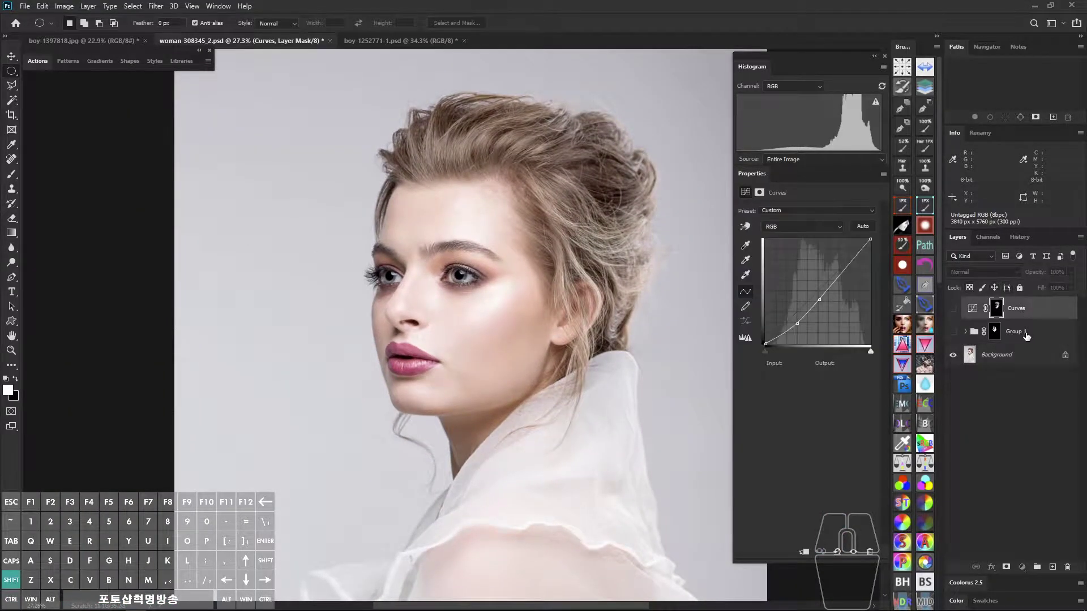
shift+click(1028, 333)
key(Delete)
drag(505, 319, 491, 315)
key(ctrl+space)
drag(491, 315, 530, 315)
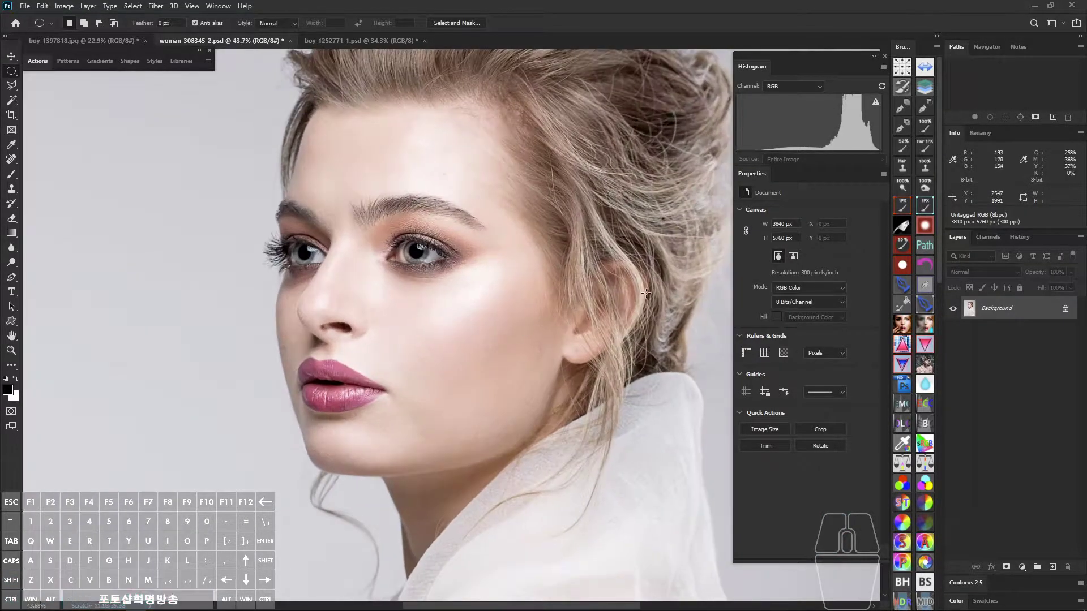
Step: Duplicate the Background layer
key(ctrl+j)
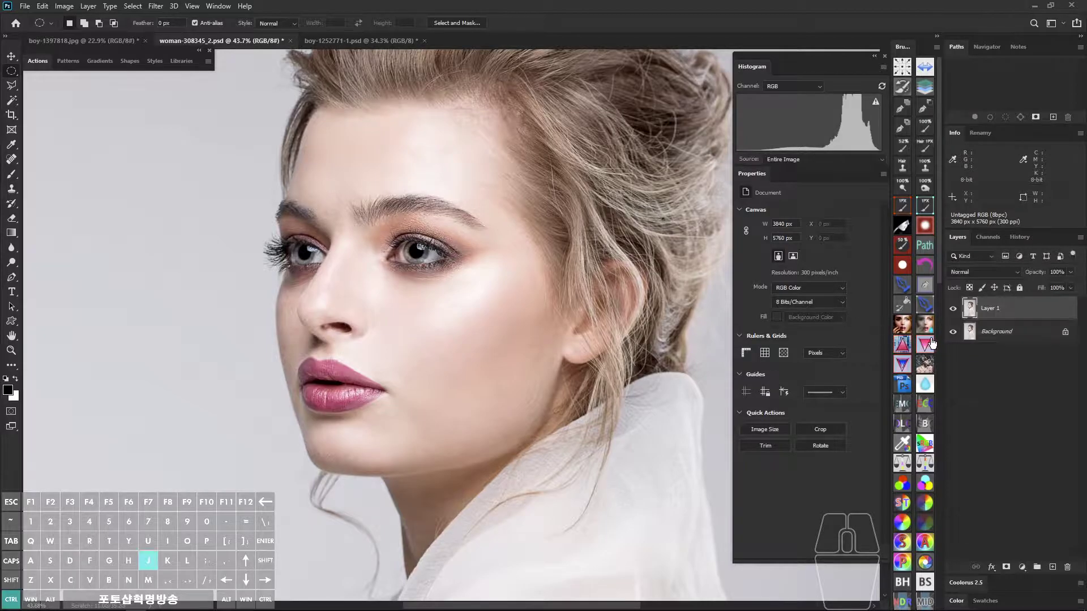
key(ctrl+space)
drag(481, 323, 453, 295)
Step: Delete the extra alpha channel so that only the RGB channels remain
click(987, 238)
click(1024, 467)
alt+click(1068, 567)
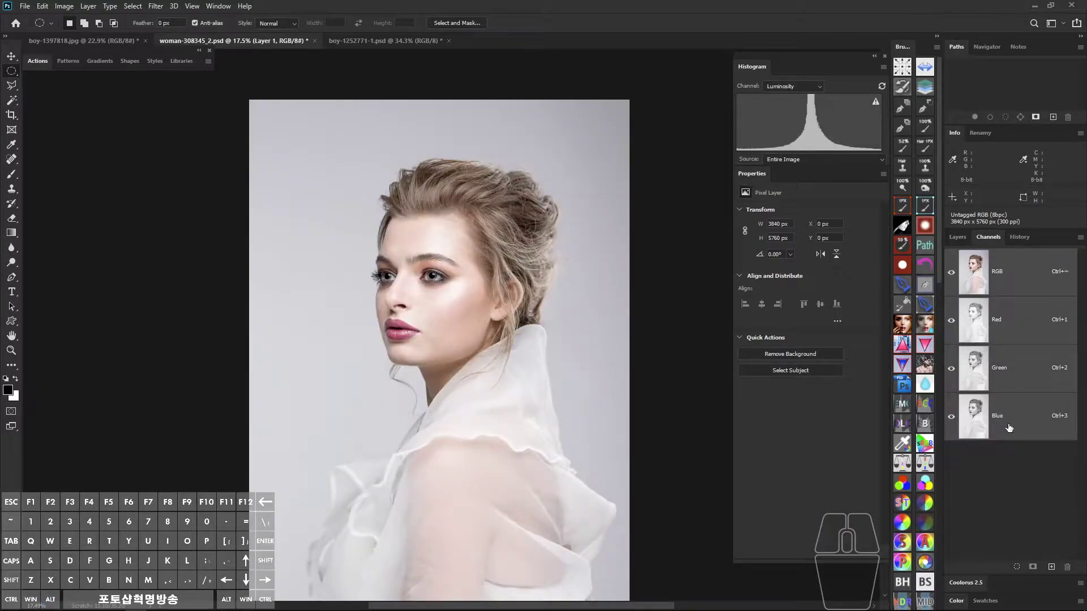
Step: Copy the entire Blue channel of the duplicate layer and try fading the copy pasted back in place
click(1007, 425)
key(space)
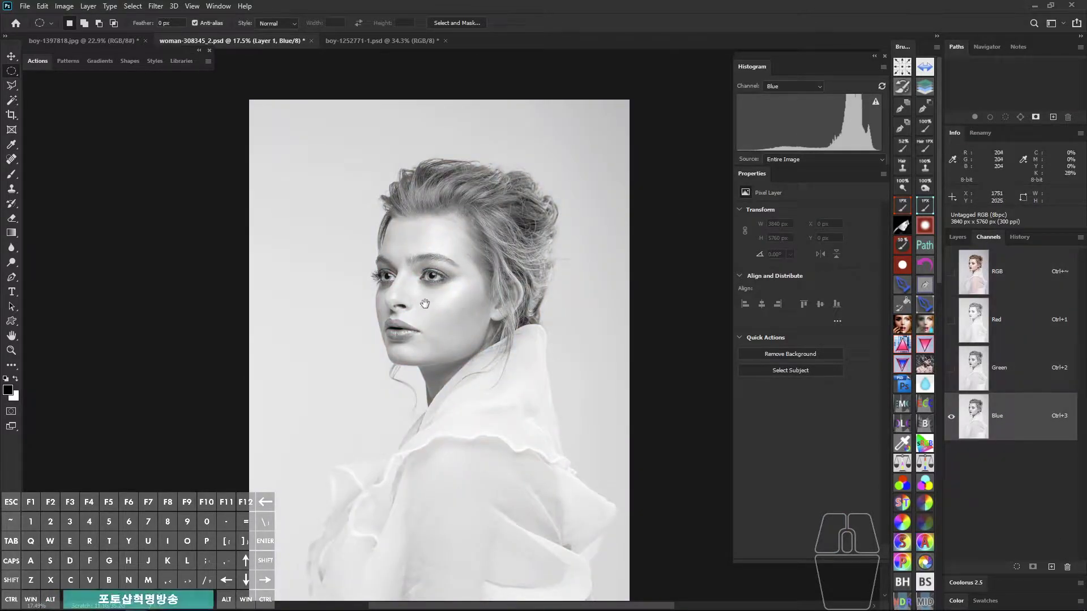
drag(423, 304, 451, 310)
key(ctrl+a)
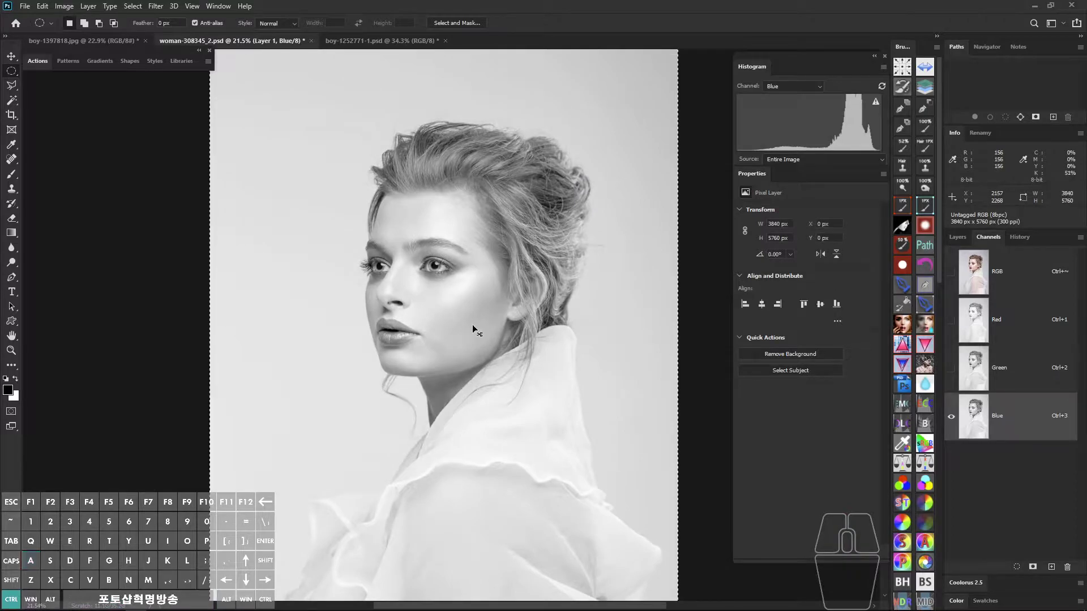
key(ctrl+c)
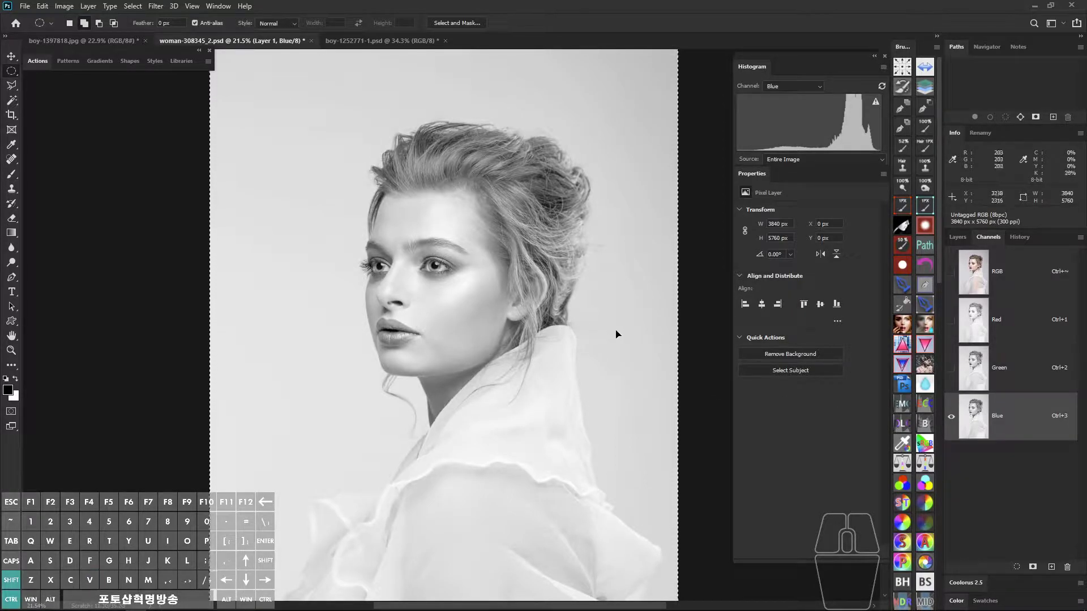
key(ctrl+shift+f)
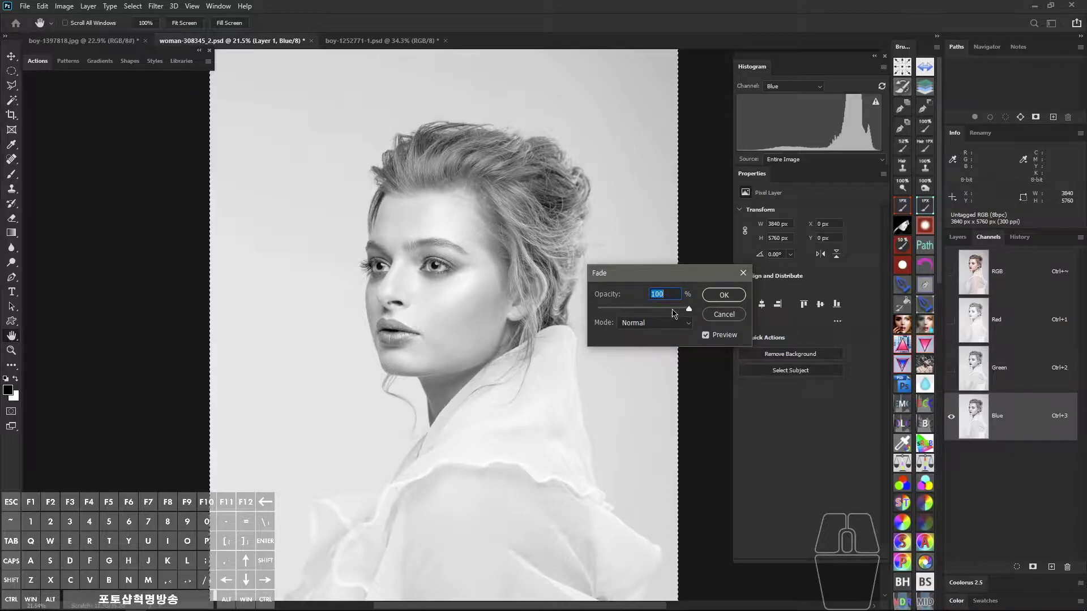
click(724, 315)
key(ctrl+d)
Step: Try the paste and Fade on the fully selected Blue channel once more, then deselect everything
click(1005, 281)
click(1006, 422)
key(ctrl+a)
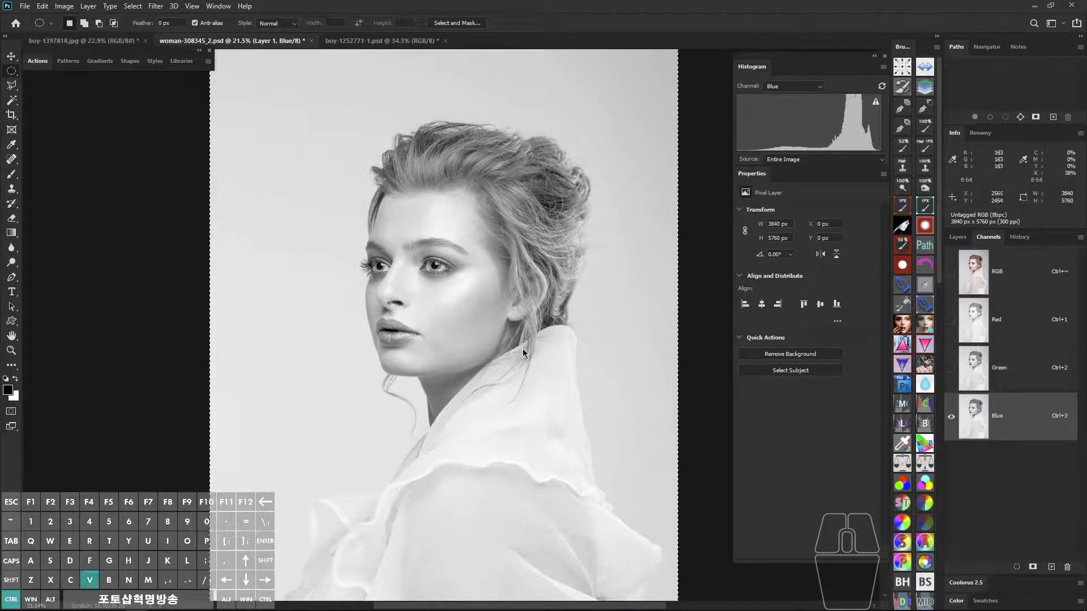
key(ctrl+shift+f)
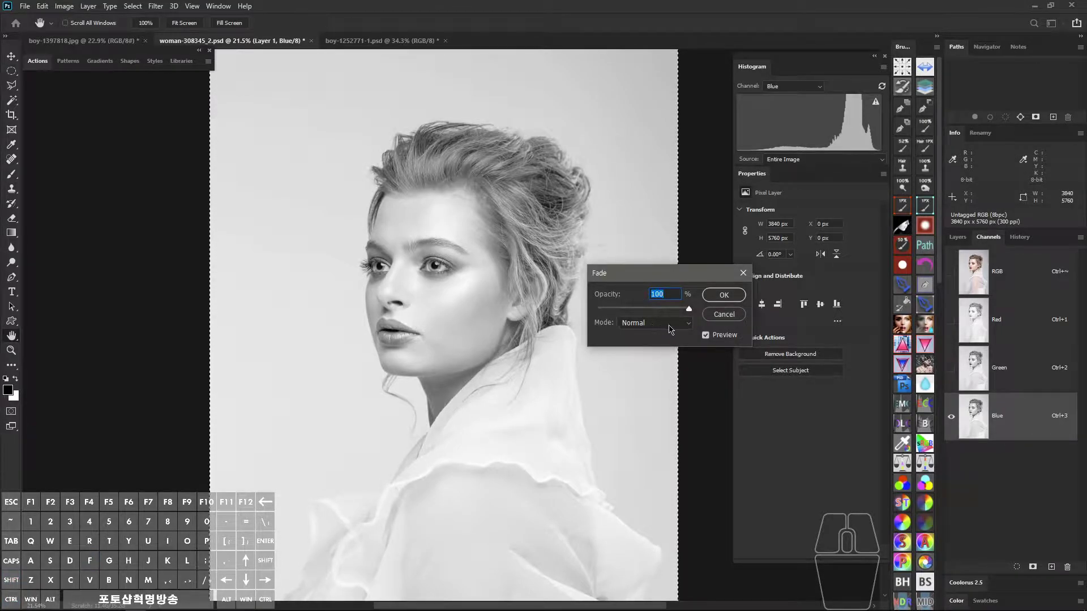
click(717, 321)
key(ctrl+d)
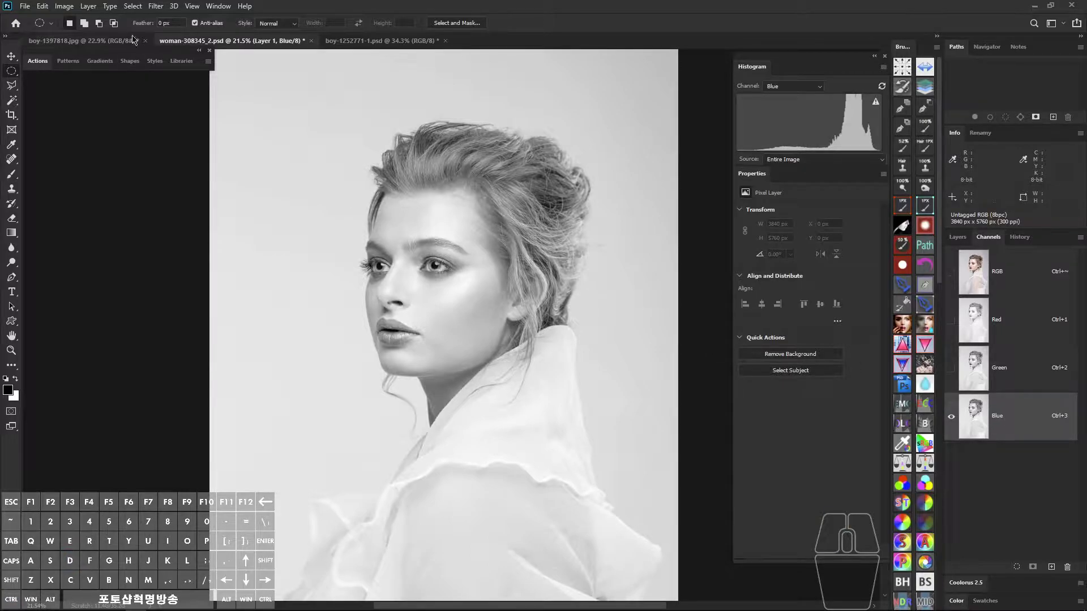
Step: Apply a High Pass filter with a radius of about 32 pixels to the Blue channel of the duplicate layer
click(155, 7)
mouse_move(212, 278)
click(265, 284)
drag(691, 357, 738, 360)
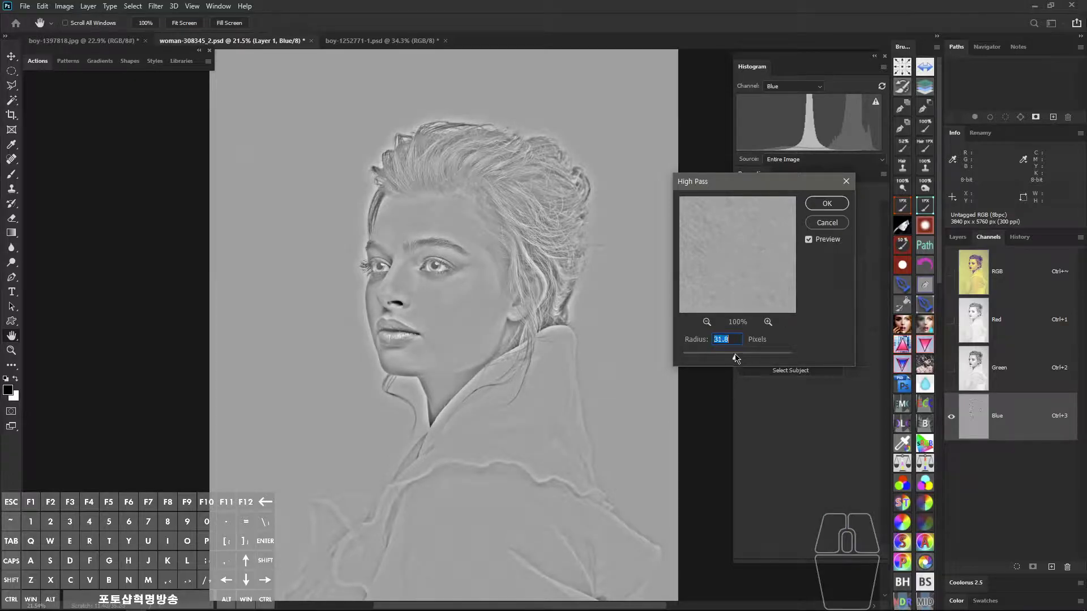
scroll(434, 331, up, 15)
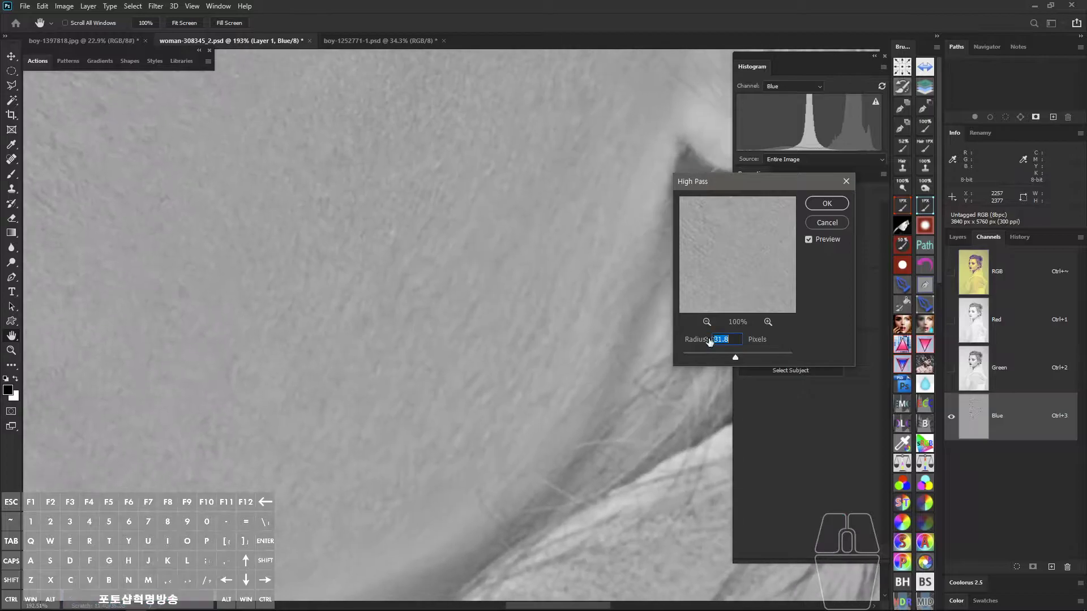
mouse_move(735, 359)
mouse_down()
mouse_move(758, 361)
mouse_move(687, 360)
mouse_move(736, 357)
mouse_up()
drag(464, 348, 355, 340)
click(826, 204)
Step: Try fading a pasted copy of the filtered Blue channel in Overlay mode at 100% opacity
key(m)
drag(455, 281, 554, 364)
key(ctrl+a)
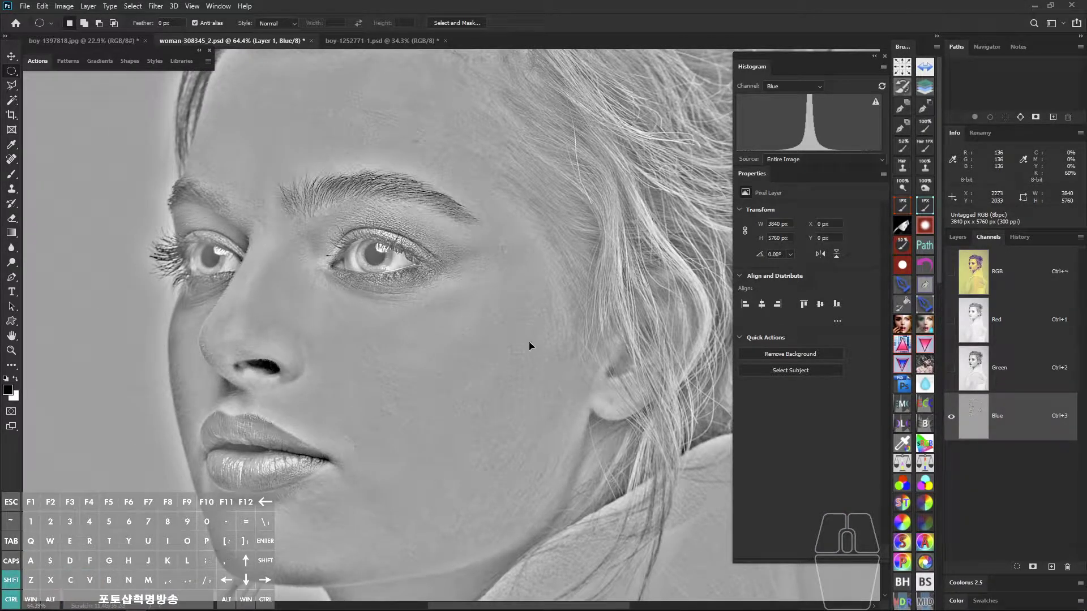
key(ctrl+shift+f)
click(671, 329)
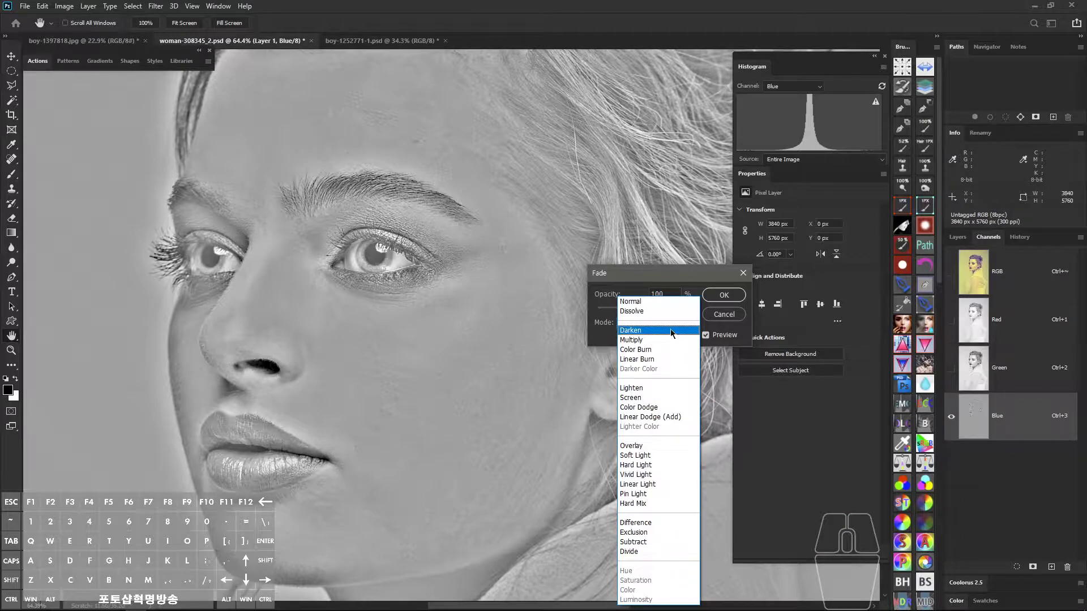
click(648, 446)
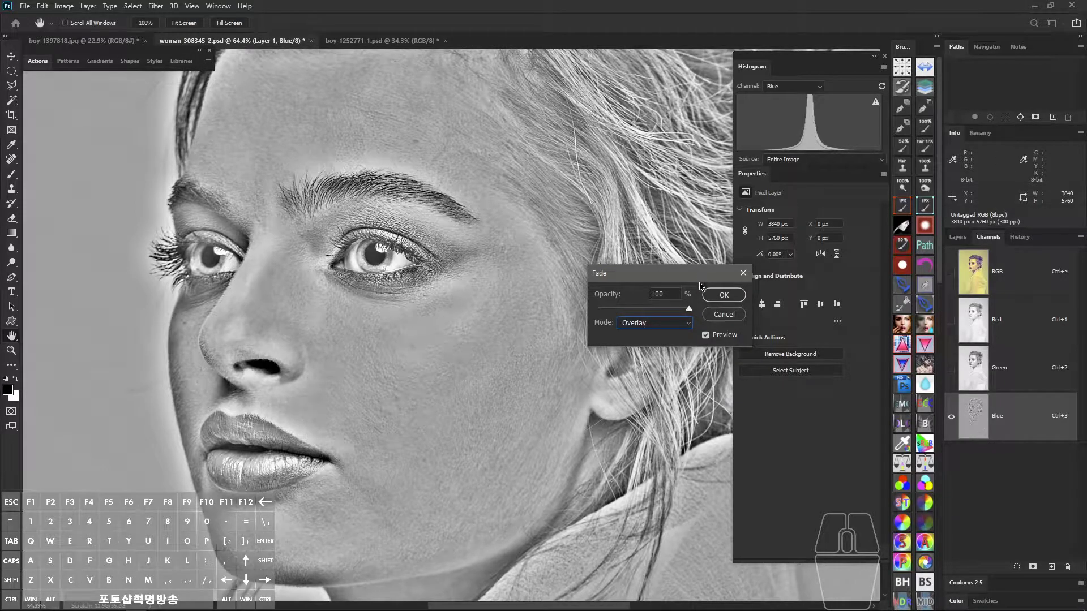
click(729, 317)
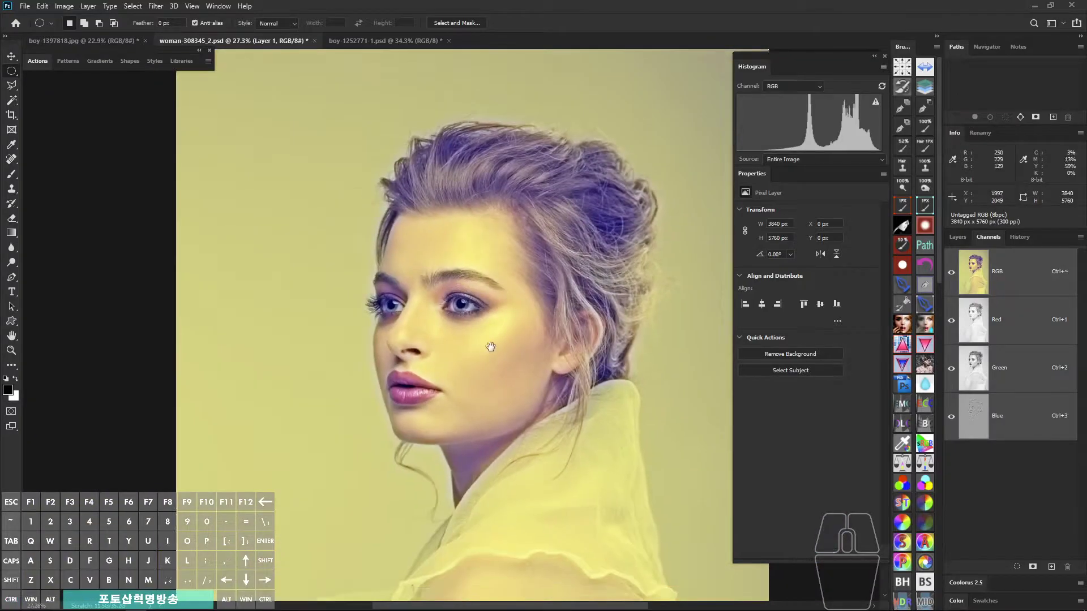
Step: Check the Blue channel against the color composite and delete the altered duplicate layer
drag(490, 346, 478, 312)
click(1012, 424)
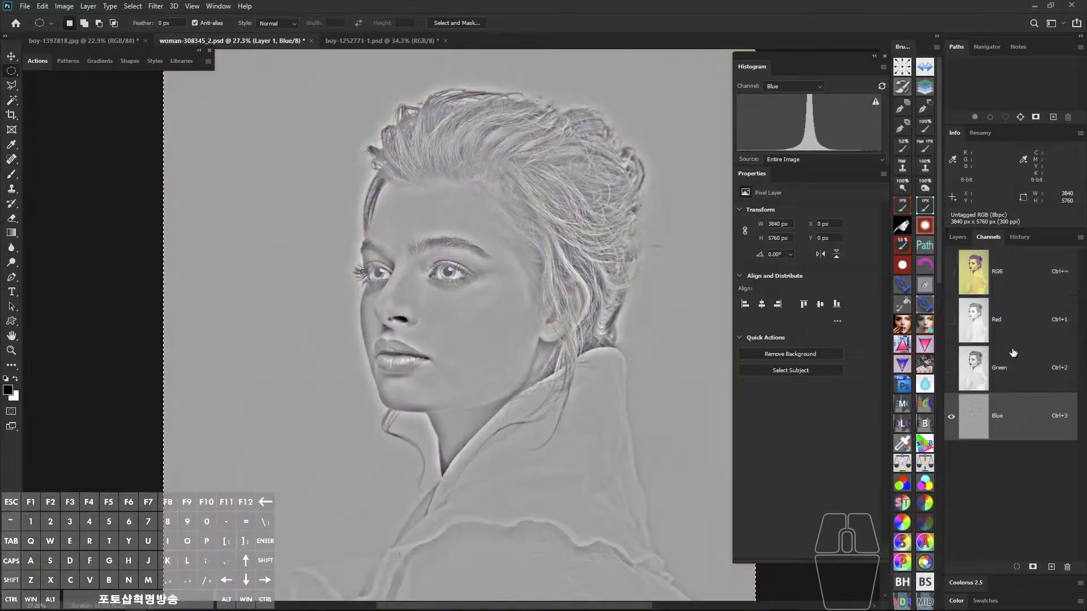
click(956, 236)
click(1018, 308)
key(ctrl+alt+shift+x)
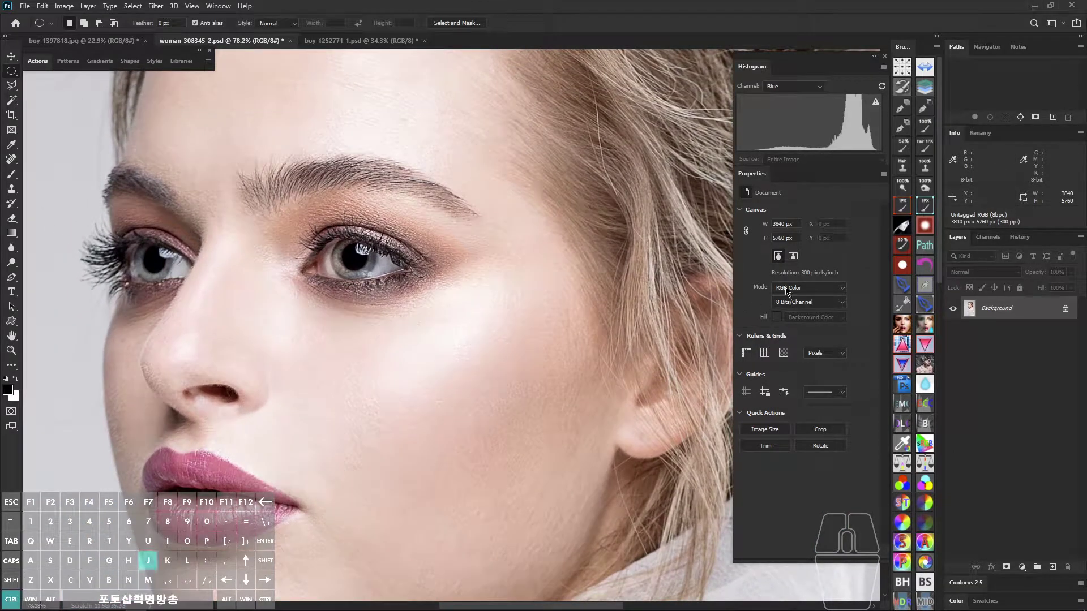
Step: Duplicate the Background layer again and show its color channels
key(ctrl+j)
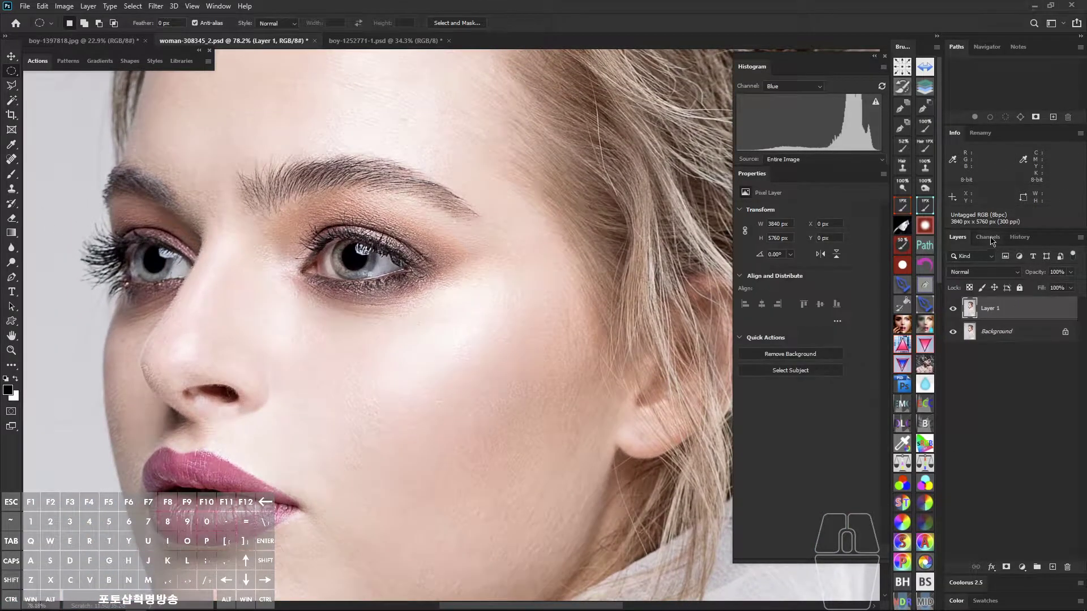
click(987, 237)
drag(556, 358, 501, 371)
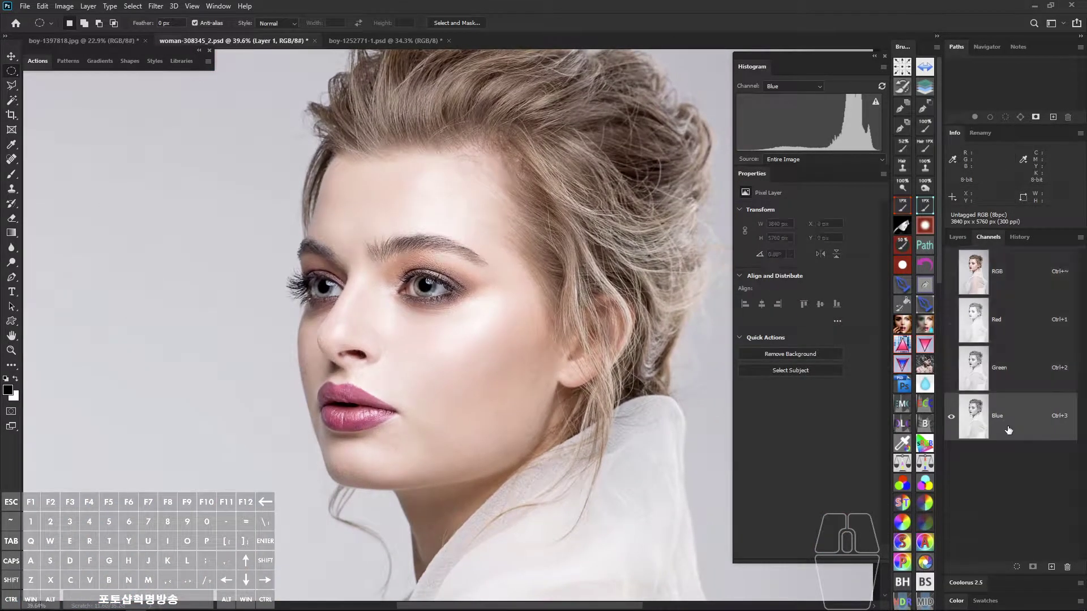
Step: Copy the entire Blue channel and paste it into a new alpha channel
click(1008, 430)
key(ctrl+a)
key(ctrl+c)
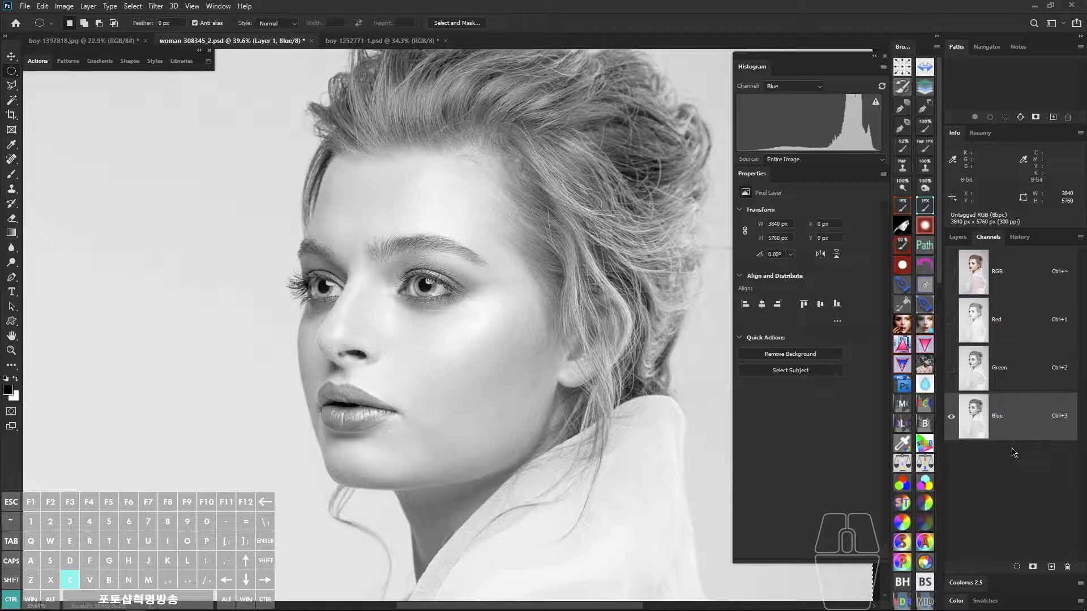
click(1052, 567)
key(ctrl+v)
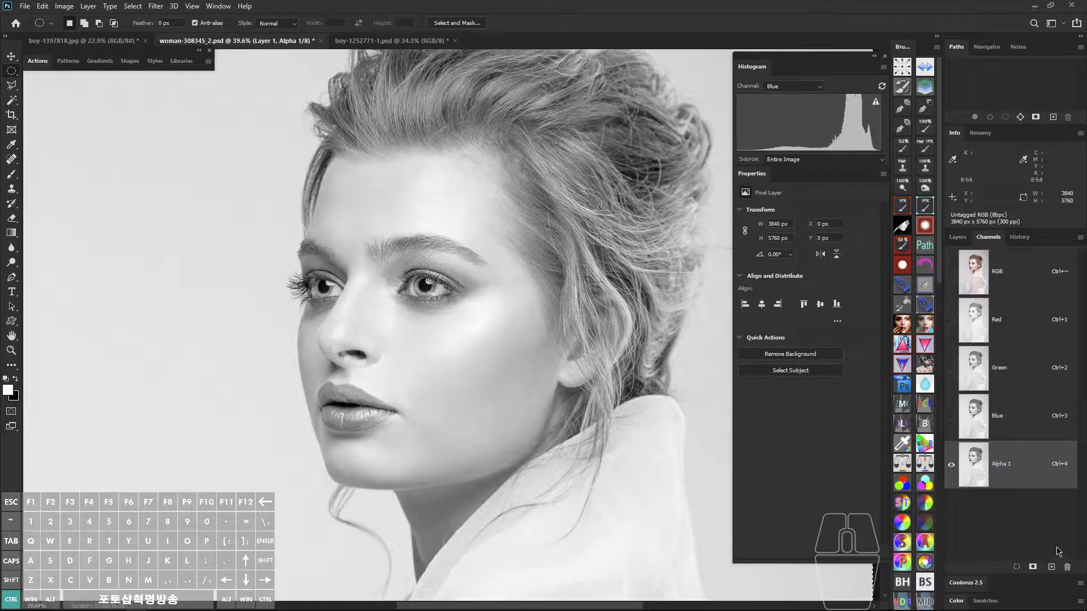
Step: Apply the High Pass filter to the new alpha channel with the previously used radius
click(155, 7)
mouse_move(226, 273)
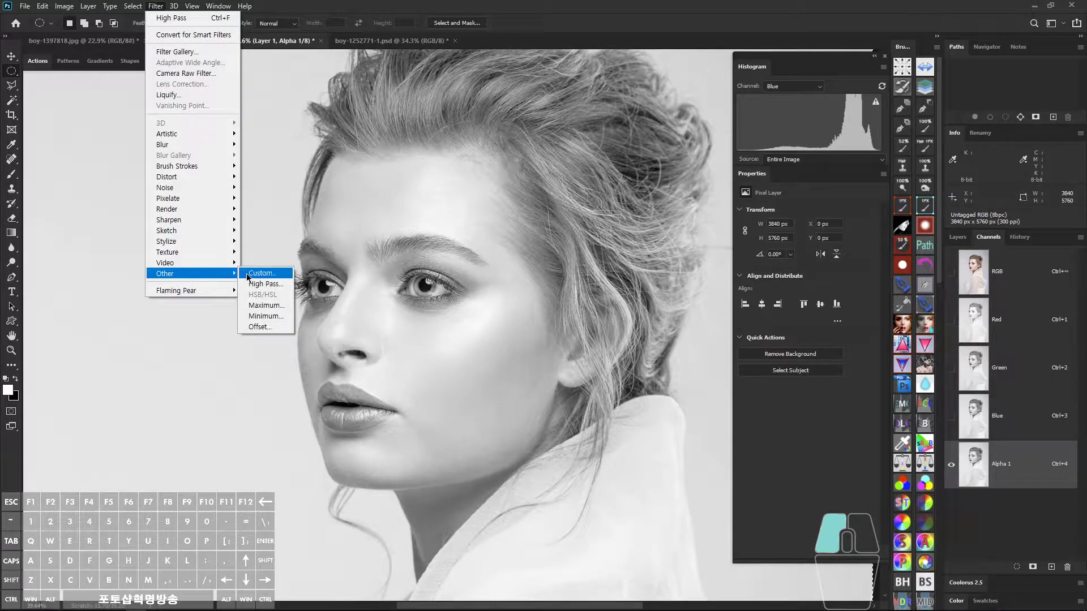
click(275, 285)
click(825, 201)
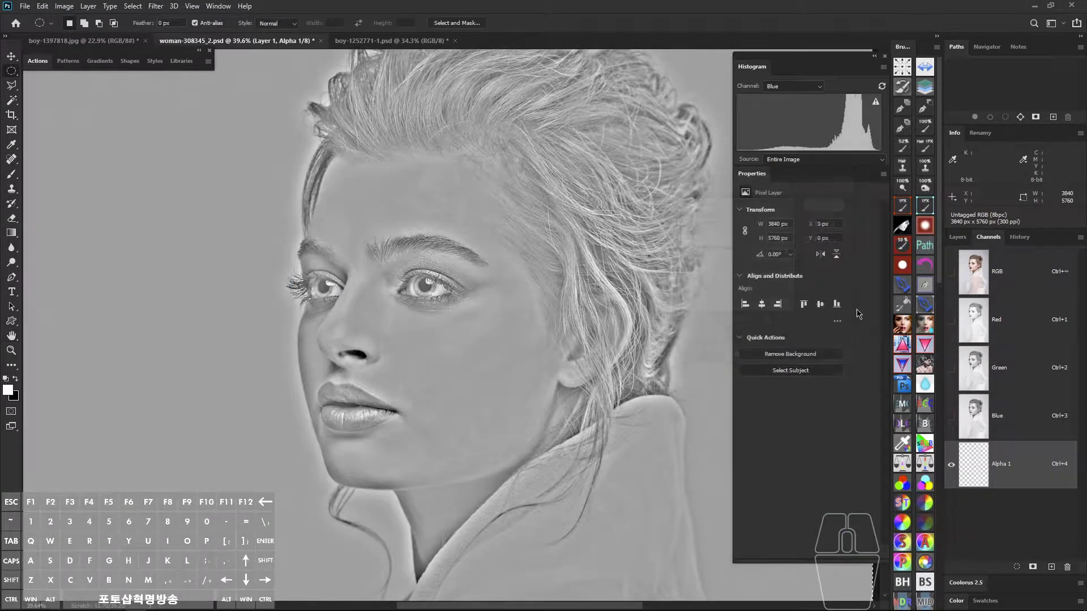
Step: Paste a copy of the filtered alpha channel onto itself and fade it in Overlay mode at 100% opacity
mouse_move(507, 358)
mouse_down()
mouse_move(470, 359)
mouse_move(502, 361)
mouse_up()
drag(502, 419, 511, 374)
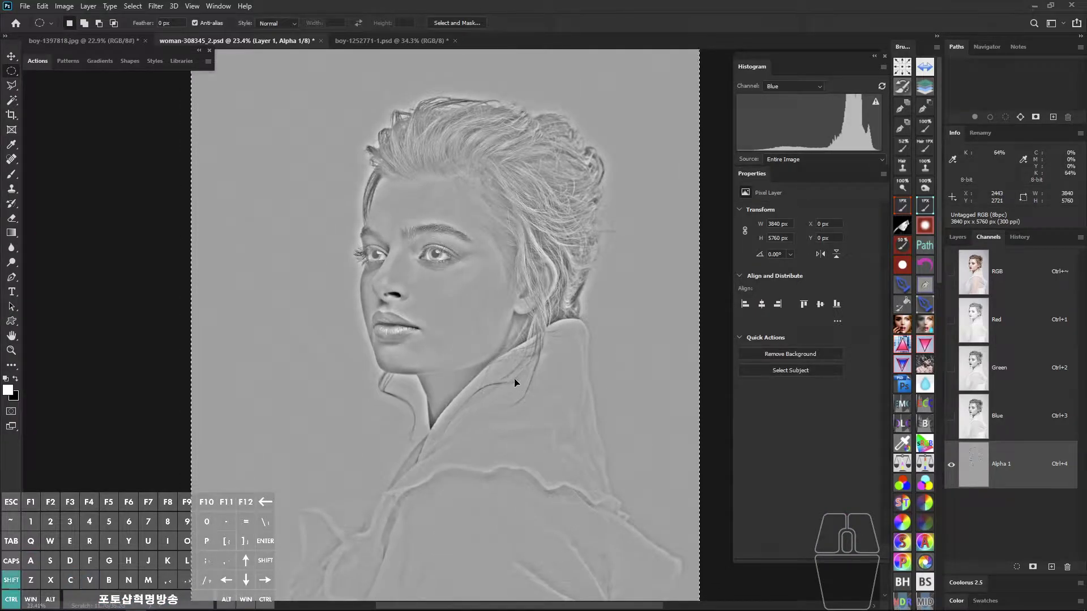
key(ctrl+shift+f)
click(660, 332)
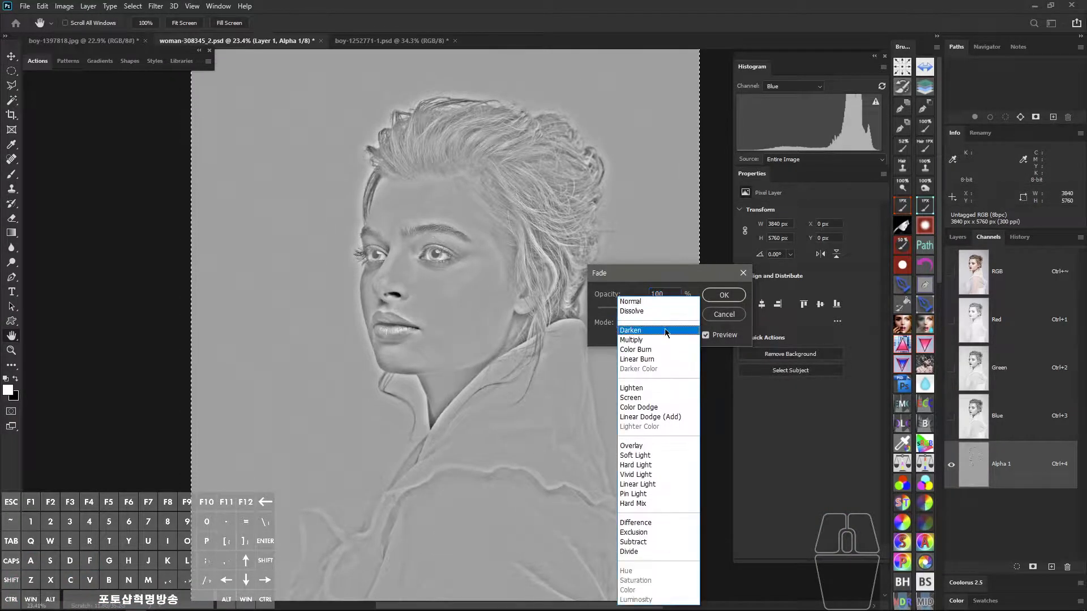
click(650, 442)
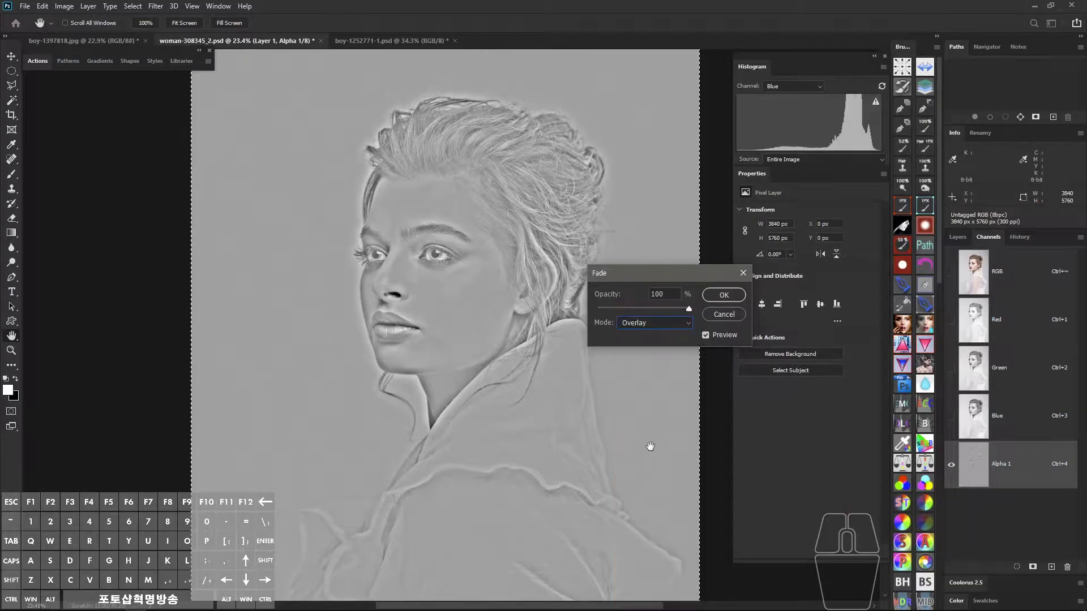
click(723, 295)
Step: Paste the Alpha 1 content onto itself again and fade it in Overlay mode at 100% opacity
drag(436, 264, 500, 308)
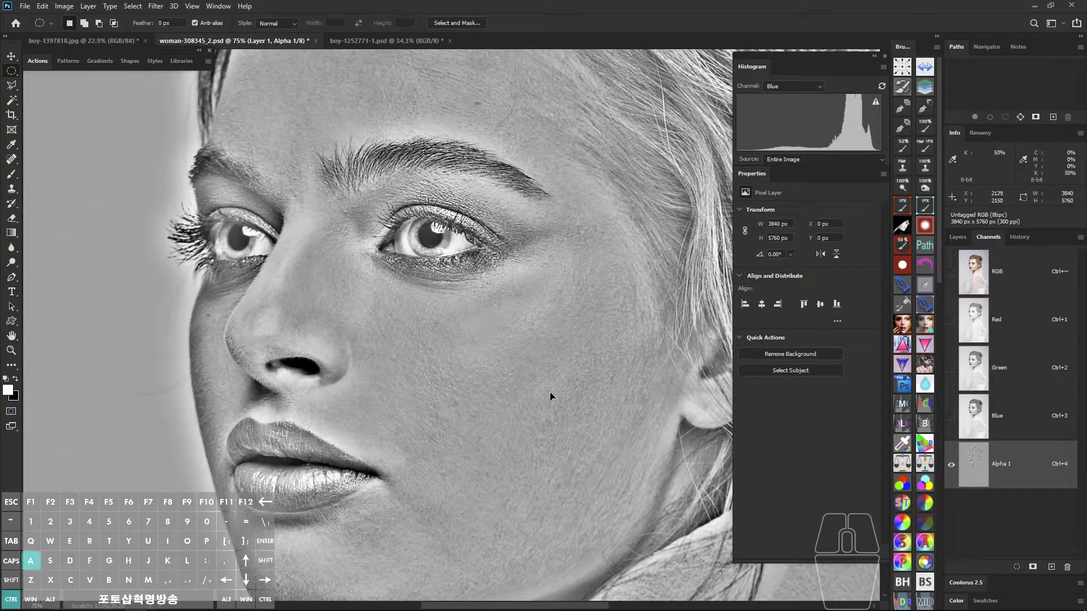
key(ctrl+shift+f)
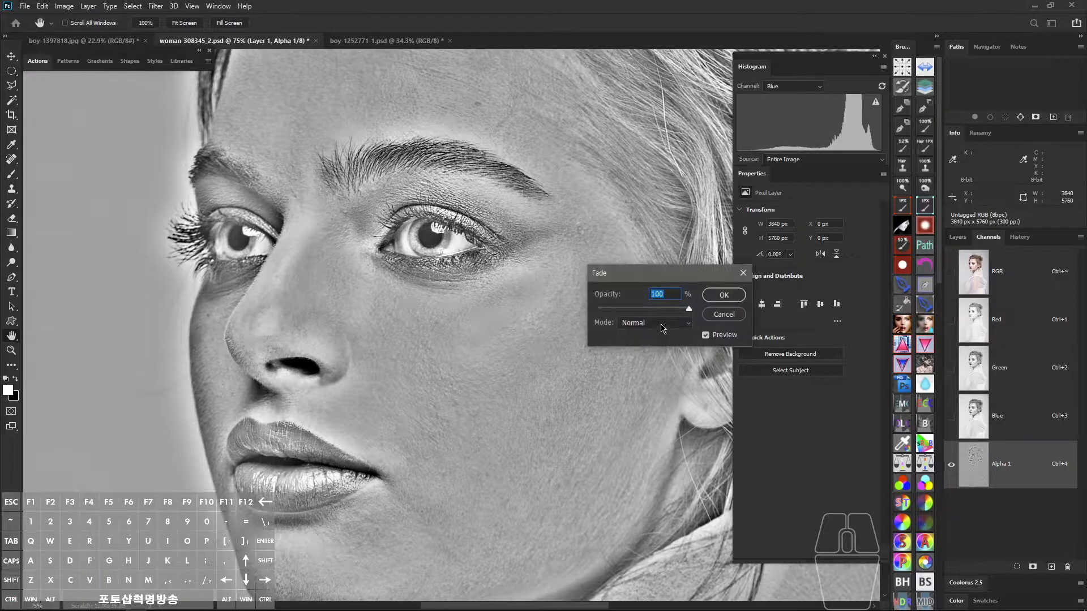
click(663, 324)
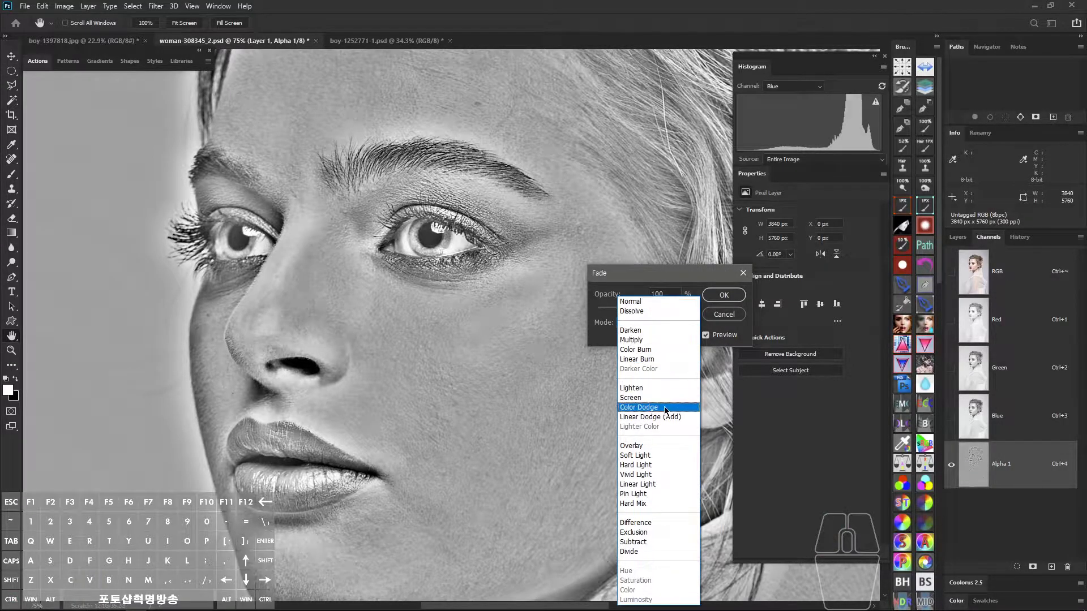
click(653, 445)
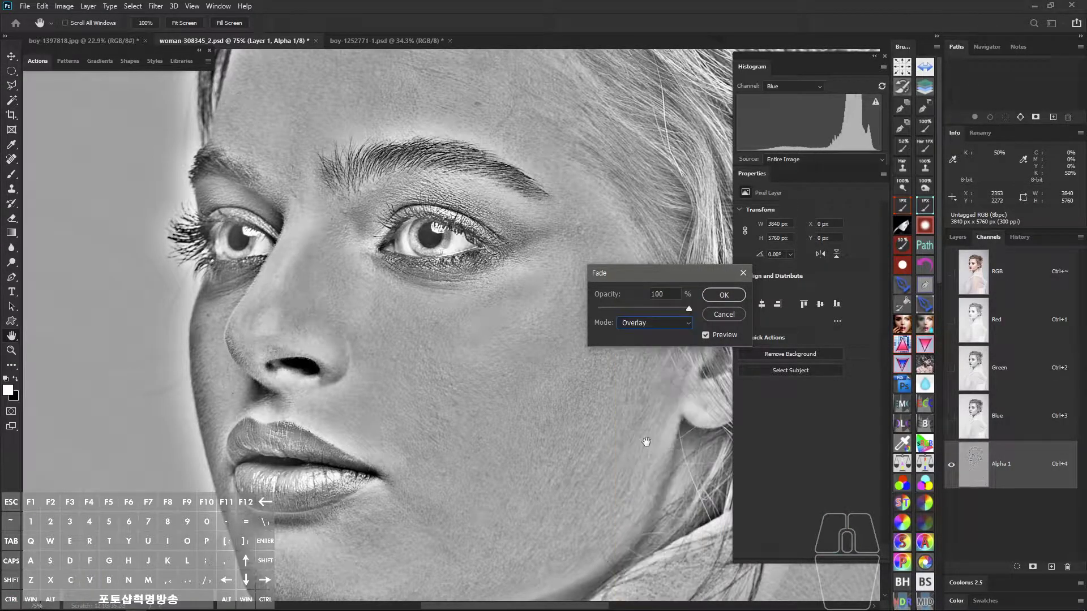
key(Return)
Step: Boost the Alpha 1 contrast once more with another self-paste faded in Overlay mode at 100% opacity
key(ctrl+a)
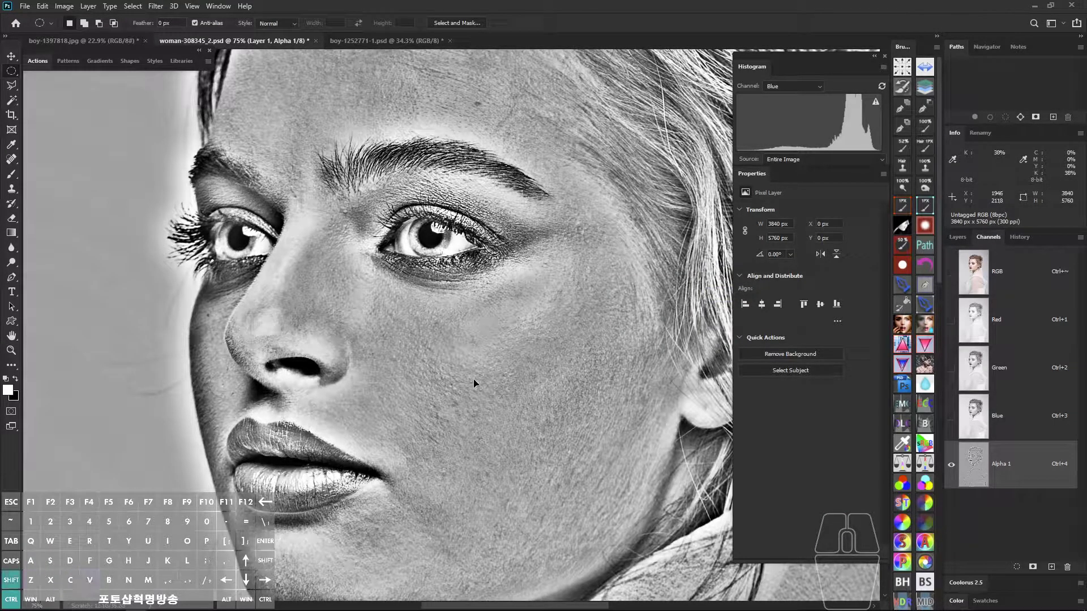
key(ctrl+shift+f)
click(659, 323)
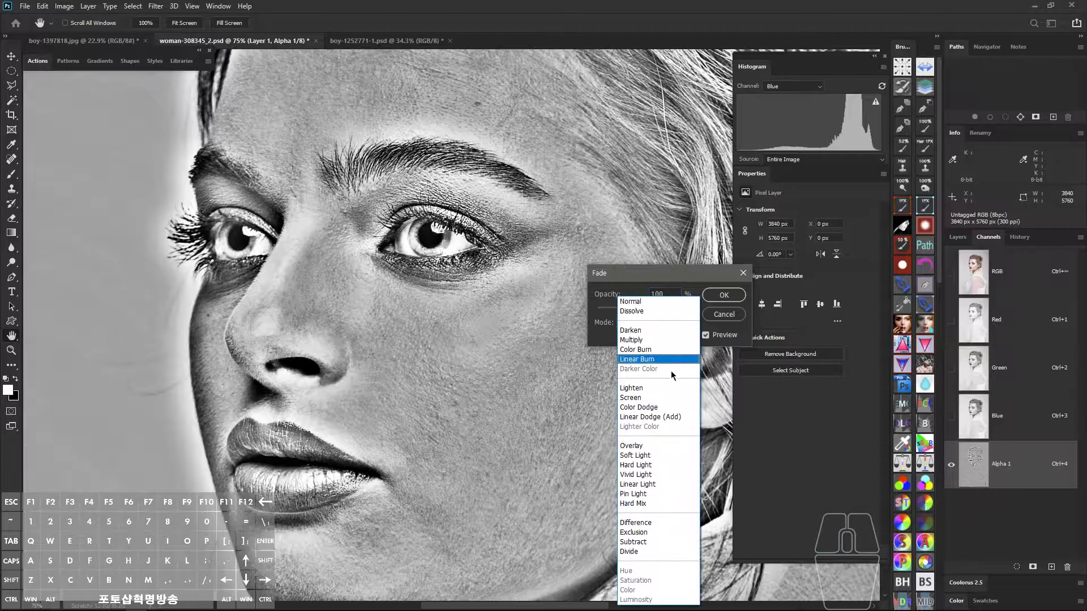
click(649, 432)
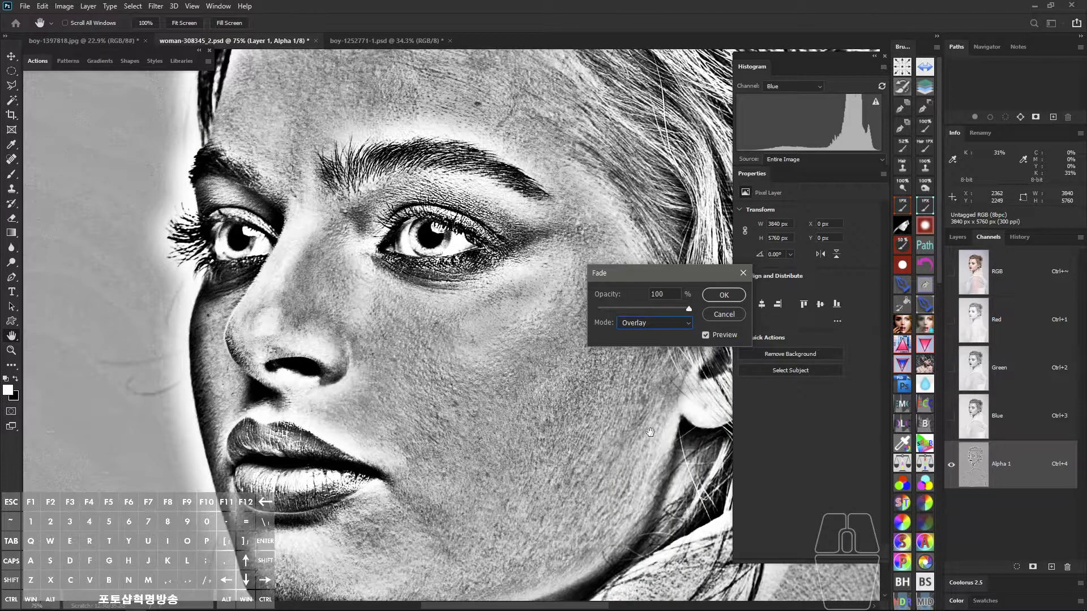
click(723, 294)
Step: Load the Alpha 1 channel as a selection and switch back to the RGB composite
ctrl+click(634, 457)
drag(634, 457, 557, 454)
drag(564, 450, 502, 356)
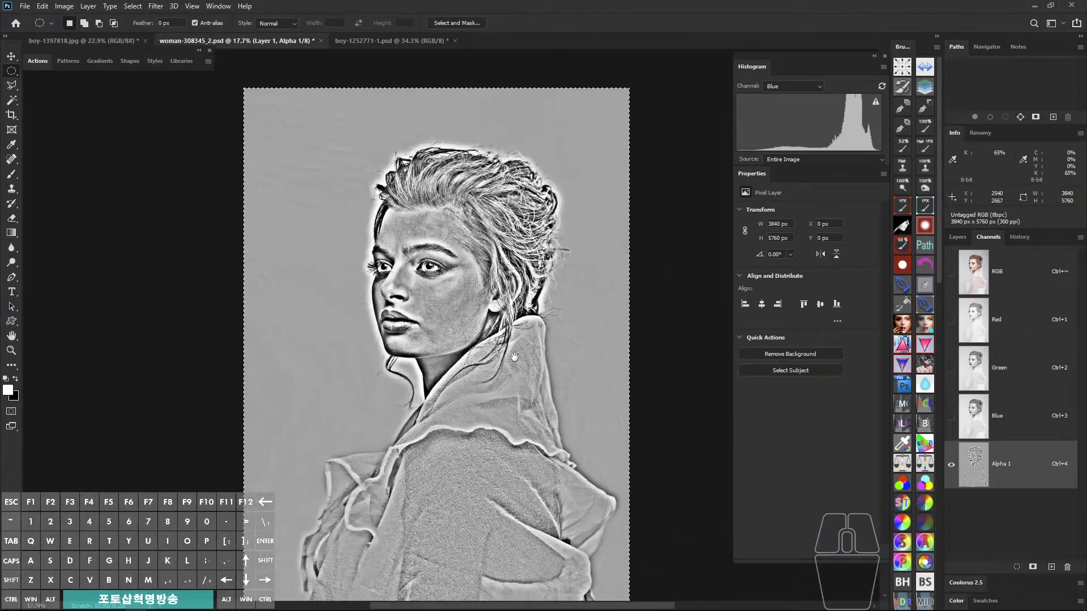
ctrl+click(975, 471)
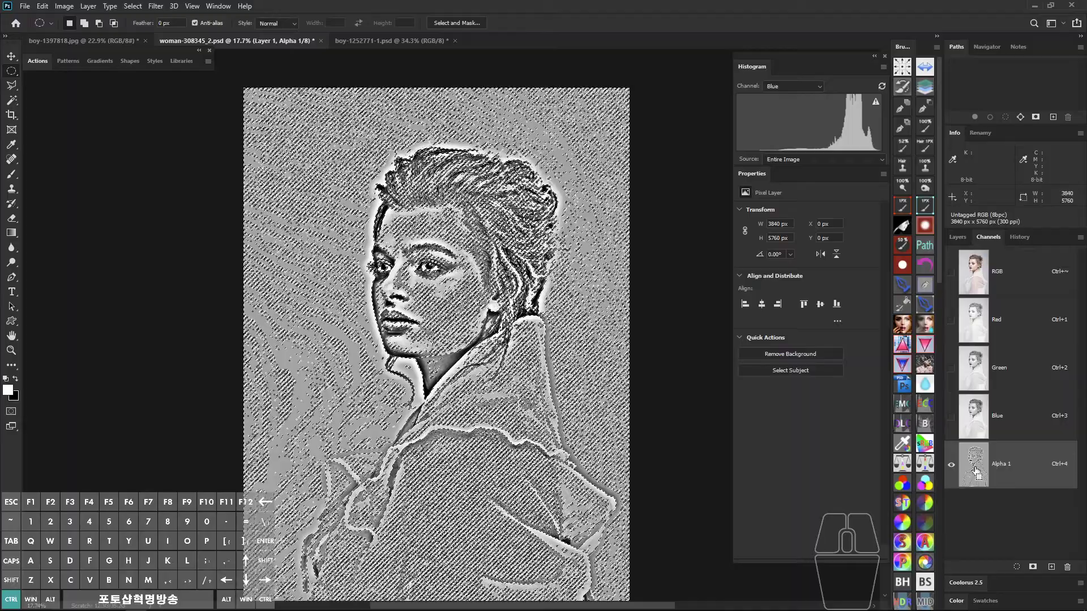
click(988, 291)
Step: Add a Curves adjustment layer above Layer 1, using the active selection as its mask
click(960, 237)
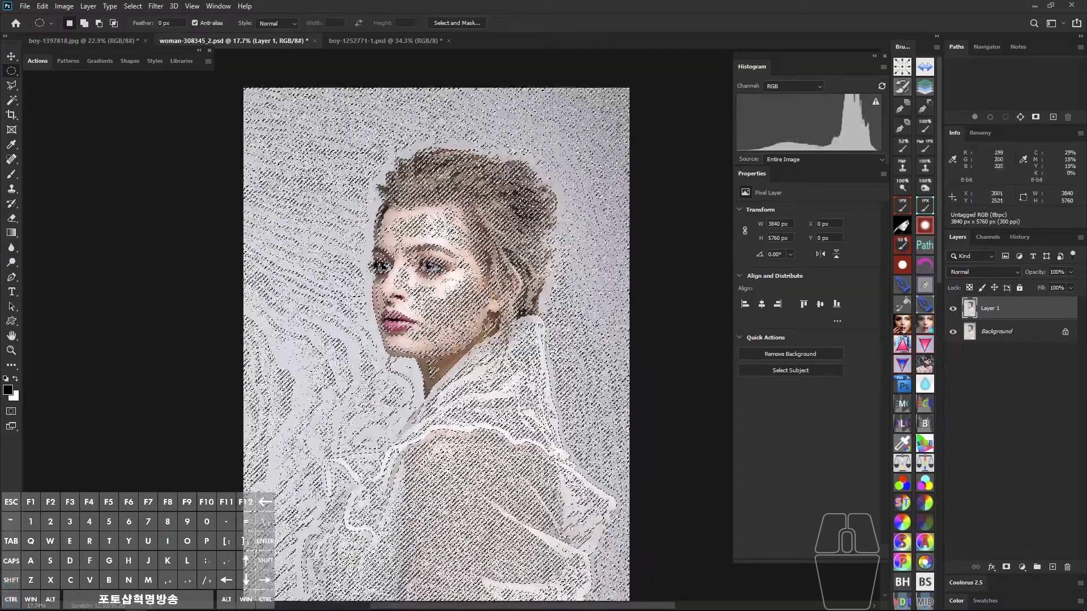
click(1021, 567)
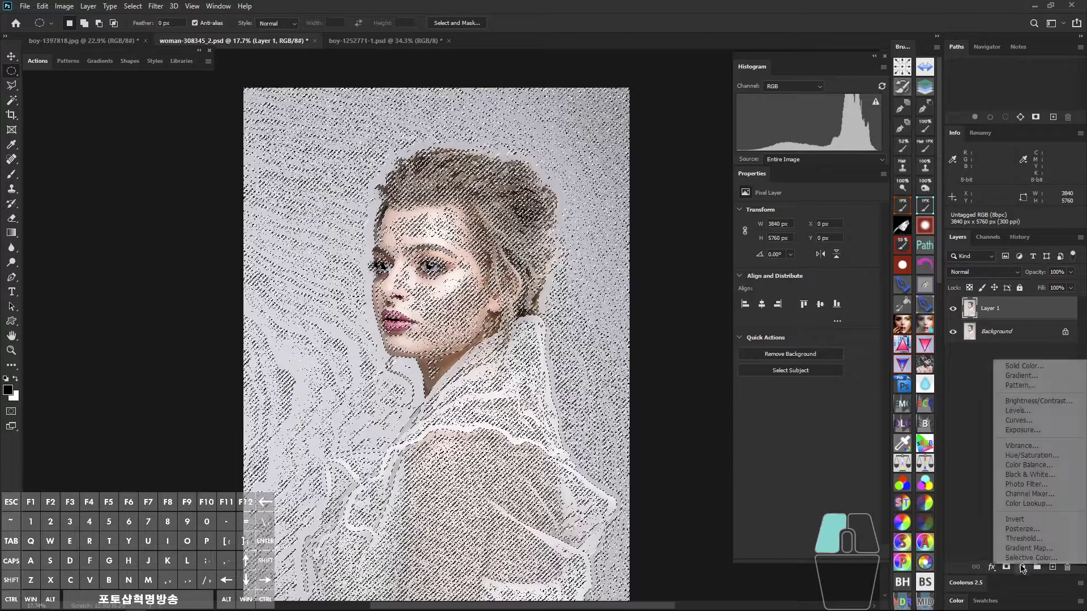
click(1019, 420)
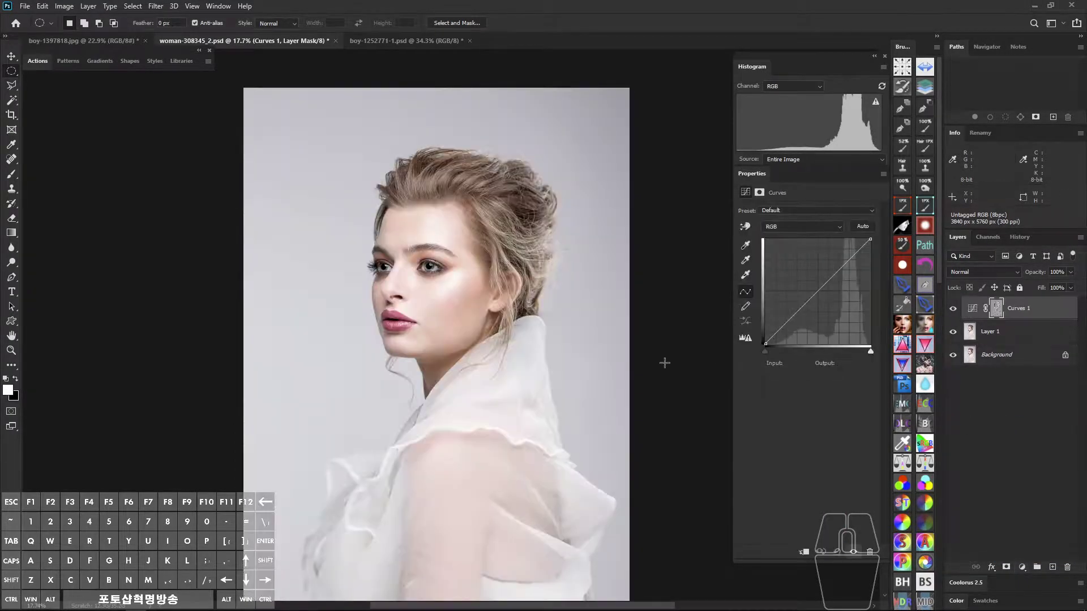
Step: Brighten the masked skin texture by adding a lower and an upper point to the RGB curve and raising them slightly
drag(447, 298, 492, 351)
drag(803, 304, 800, 303)
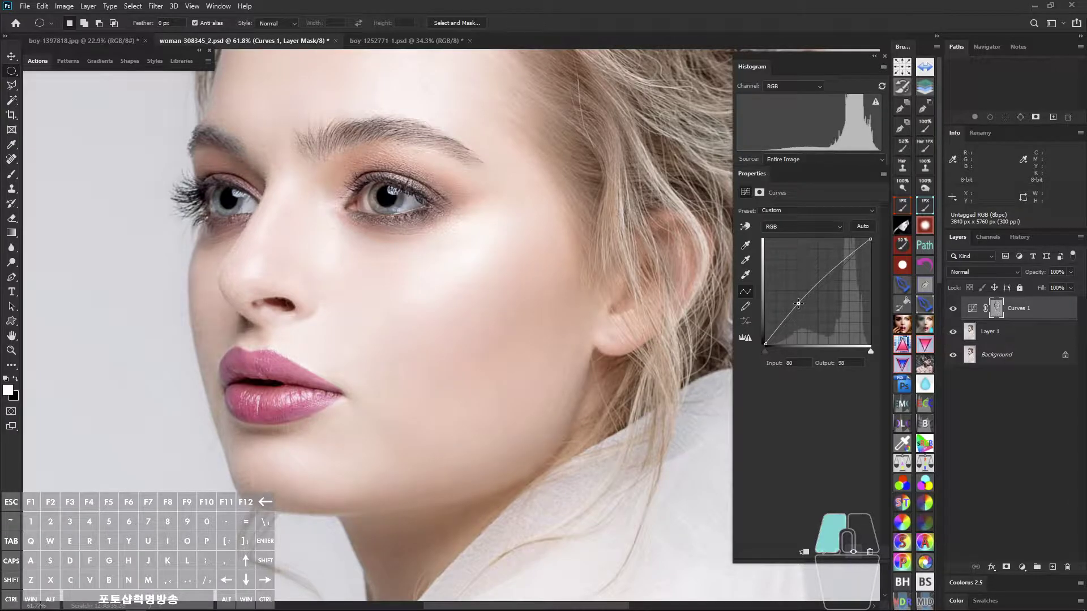
drag(798, 305, 798, 305)
drag(839, 264, 836, 263)
drag(801, 304, 795, 304)
Step: Raise the curve's lower point to input 78, output 106 and its upper point to input 171, output 202, checking the face
key(ctrl+space)
drag(519, 376, 565, 391)
drag(796, 304, 794, 302)
drag(836, 263, 836, 260)
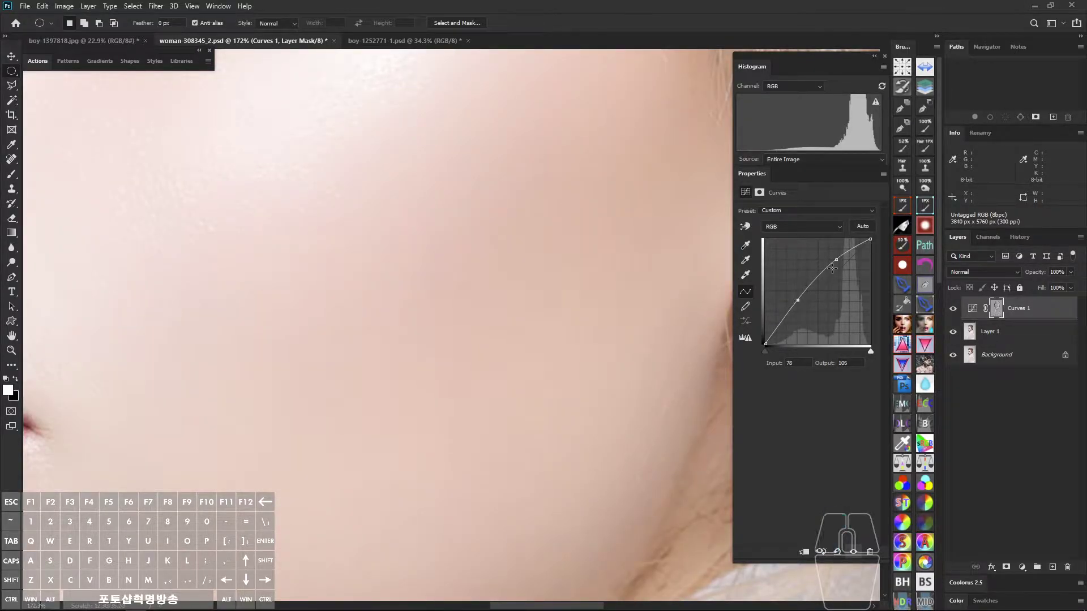
drag(836, 262, 835, 261)
drag(602, 361, 643, 386)
key(ctrl+shift+a)
key(ctrl+shift+a)
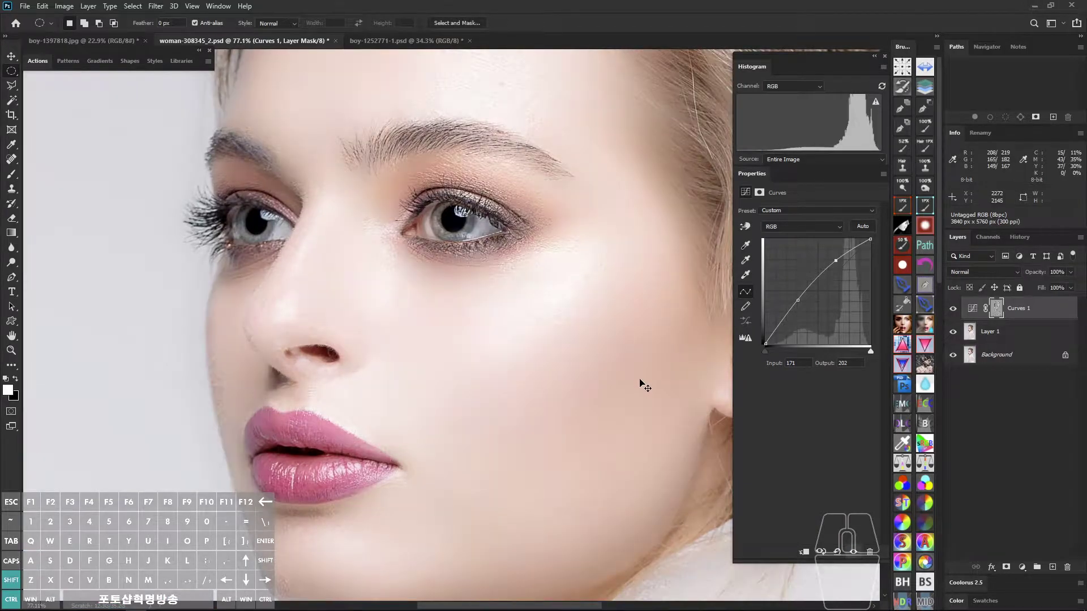
drag(584, 473, 532, 367)
drag(517, 322, 533, 378)
Step: Stamp all visible layers into a new layer above Curves 1, duplicate it, and select Layer 2 with the copy hidden
click(1039, 323)
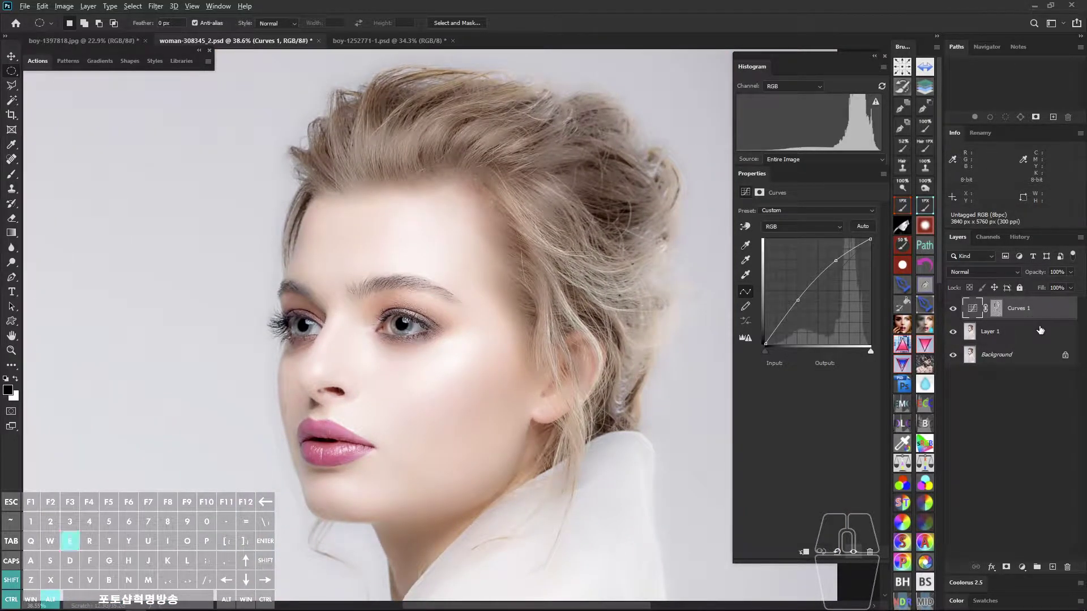
key(ctrl+shift+alt+e)
drag(435, 374, 470, 346)
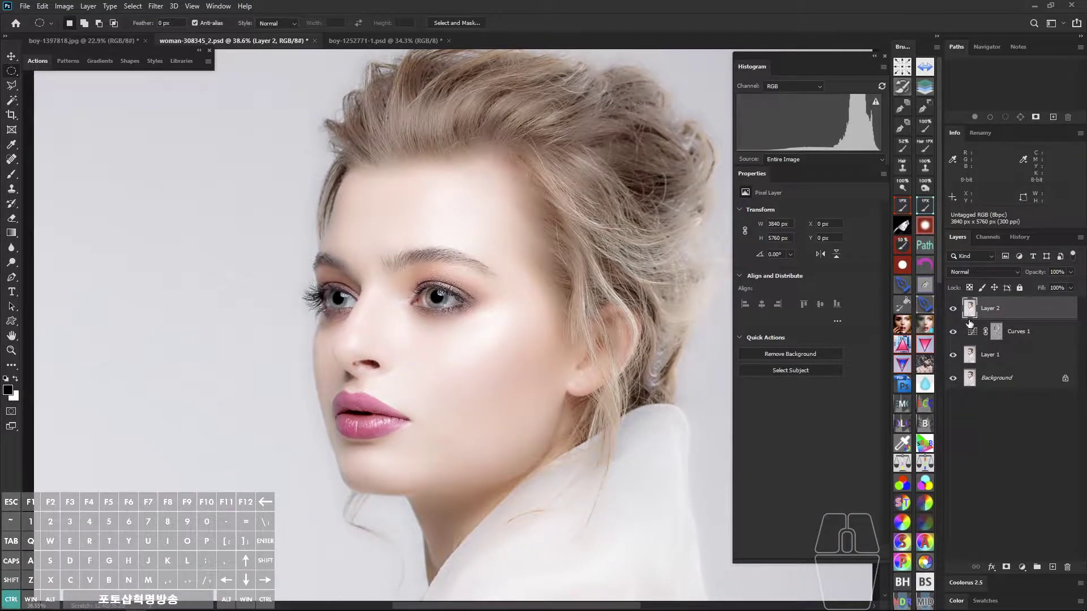
key(ctrl+j)
click(999, 334)
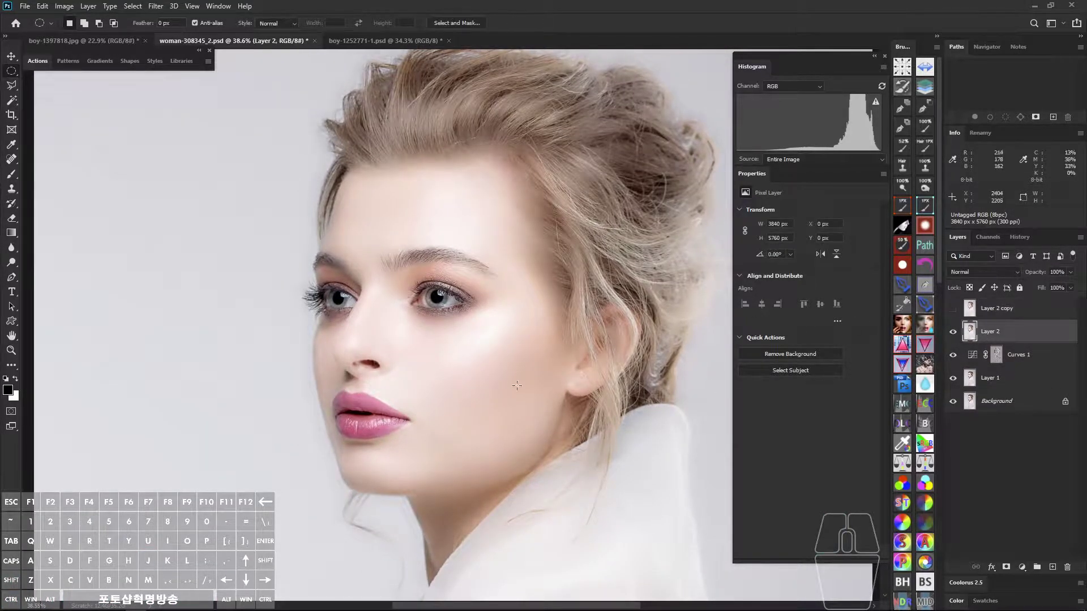
Step: Apply Surface Blur to Layer 2 with a radius of 16 pixels and a threshold of 24 levels
drag(422, 309, 417, 372)
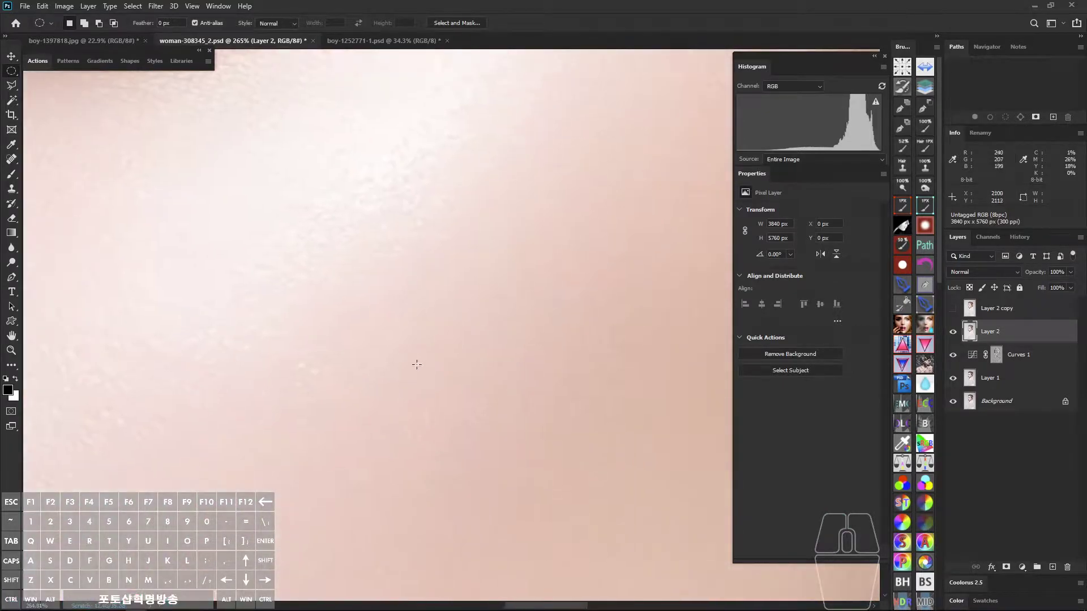
click(156, 6)
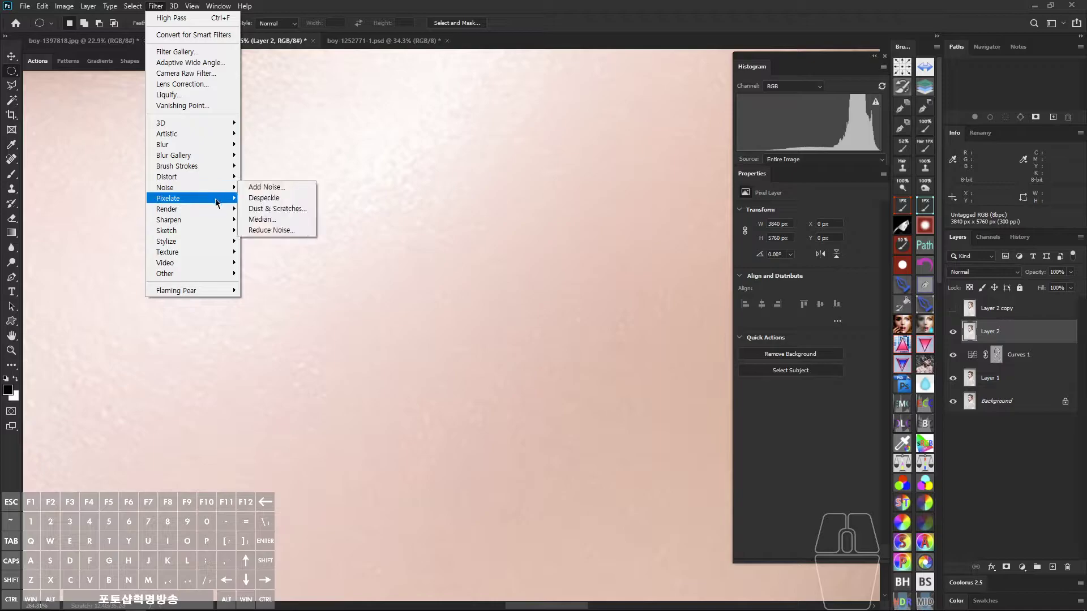
mouse_move(213, 236)
mouse_move(236, 190)
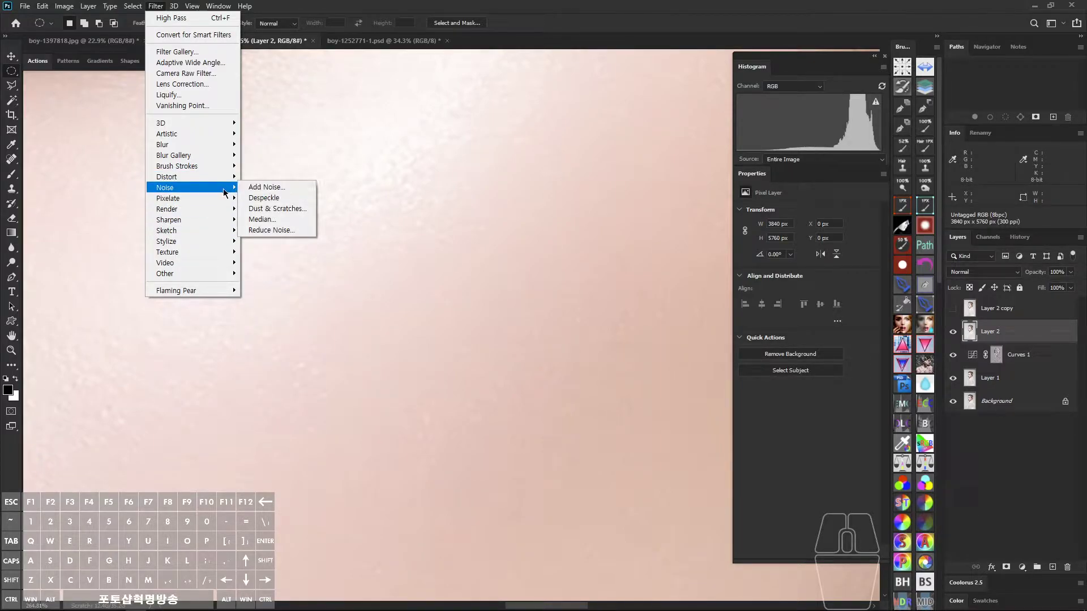
mouse_move(220, 145)
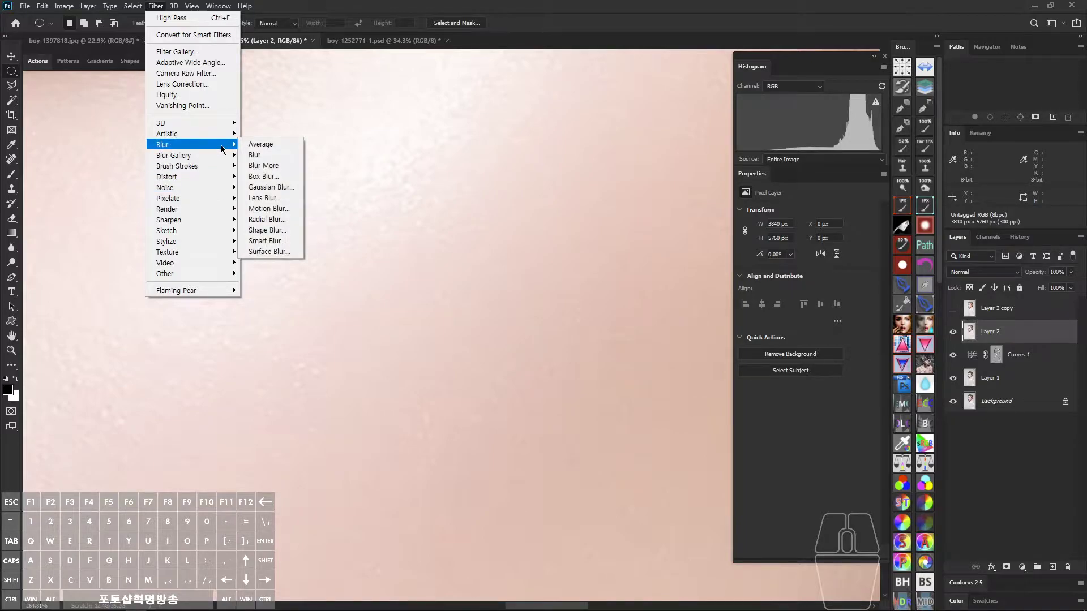
click(277, 252)
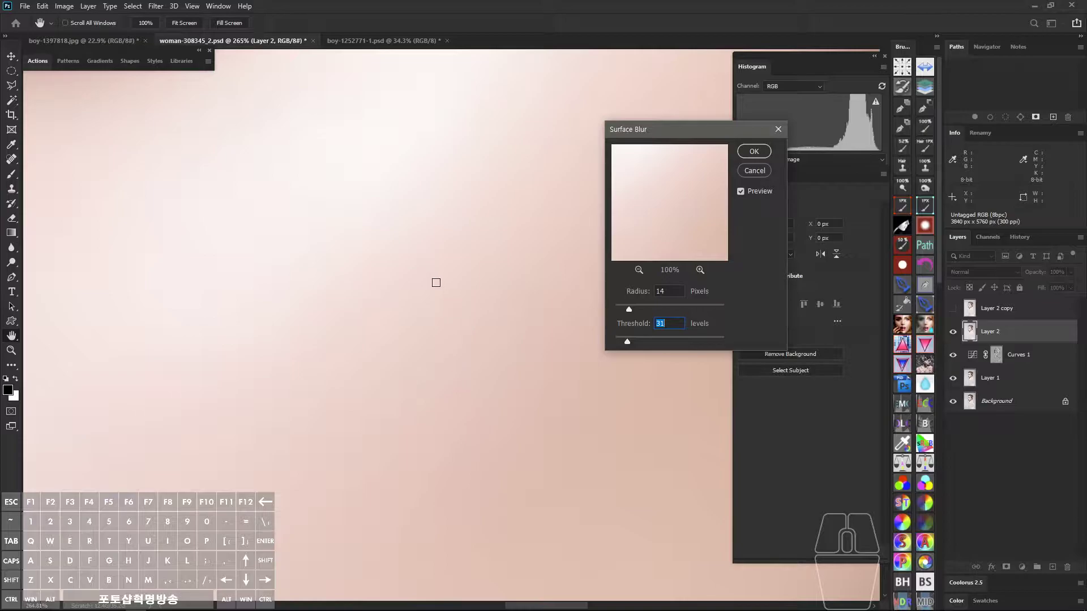
key(ctrl+space)
drag(468, 300, 534, 316)
drag(641, 310, 625, 343)
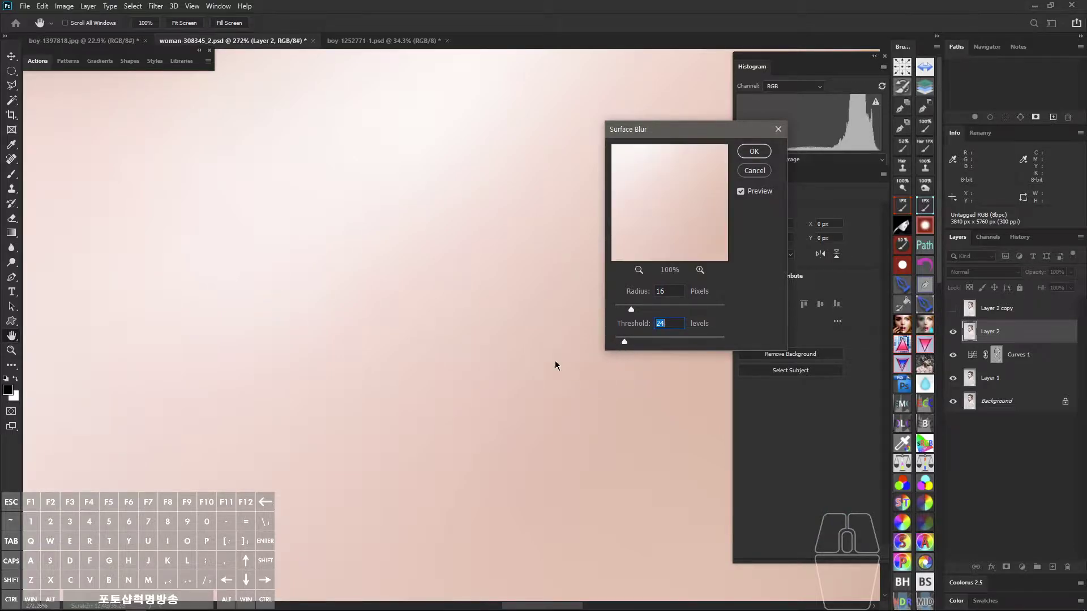
key(ctrl+space)
drag(459, 343, 395, 354)
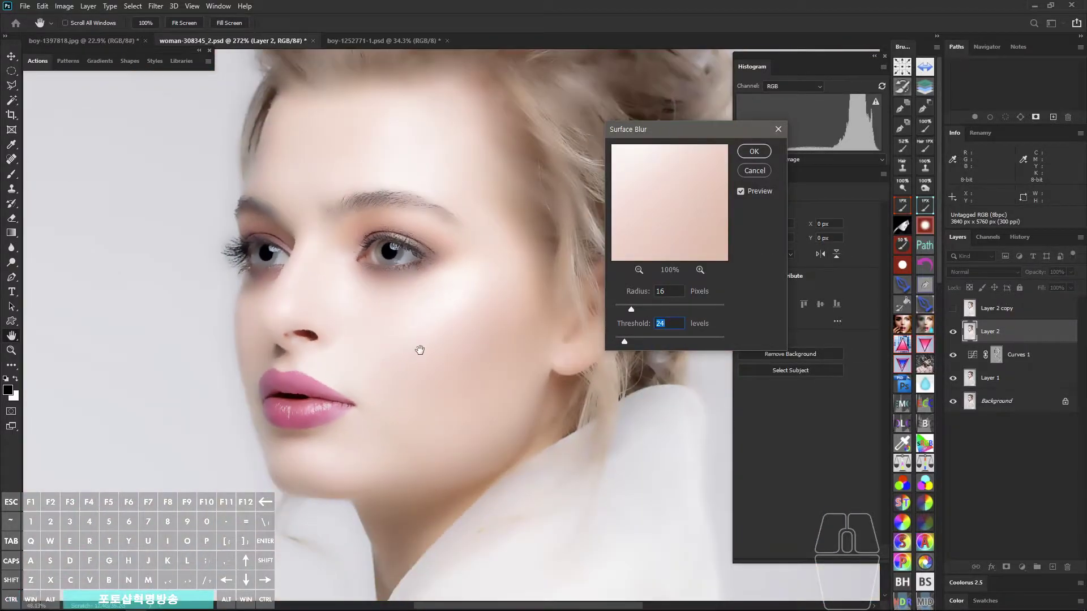
click(754, 151)
Step: Make Layer 2 copy visible and select it
key(space)
drag(552, 390, 569, 414)
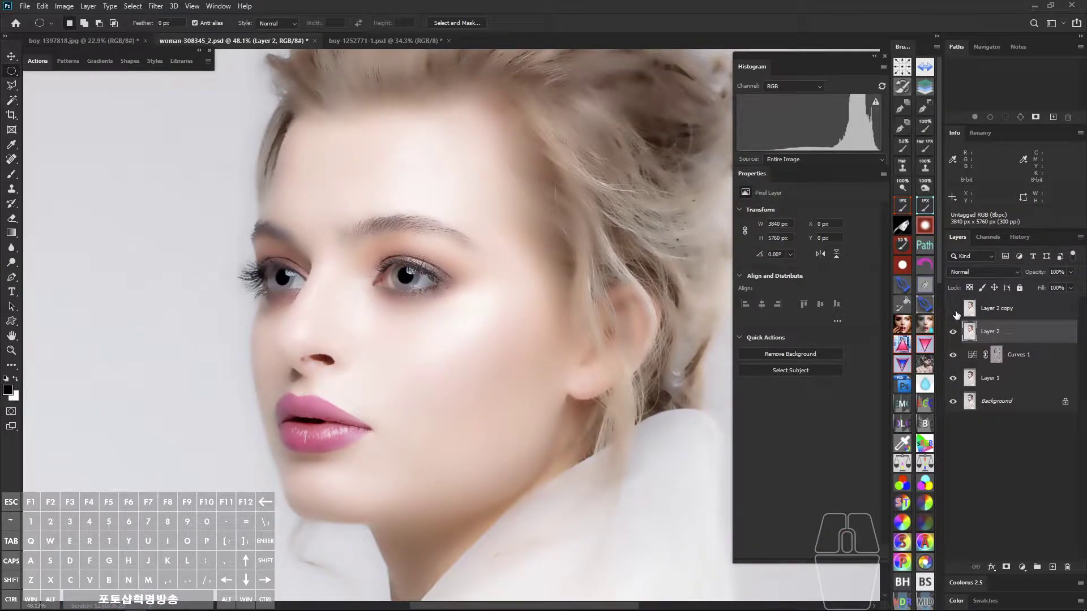
click(954, 310)
click(989, 310)
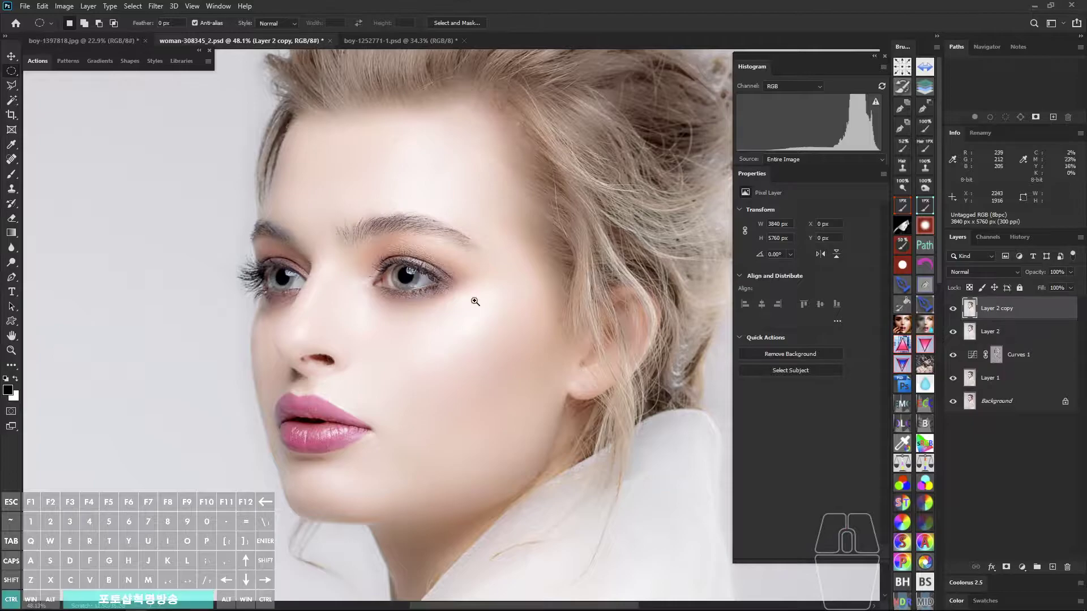
Step: Apply the High Pass filter to Layer 2 copy with a low radius, judging the detail around the eye
key(ctrl+space)
click(426, 253)
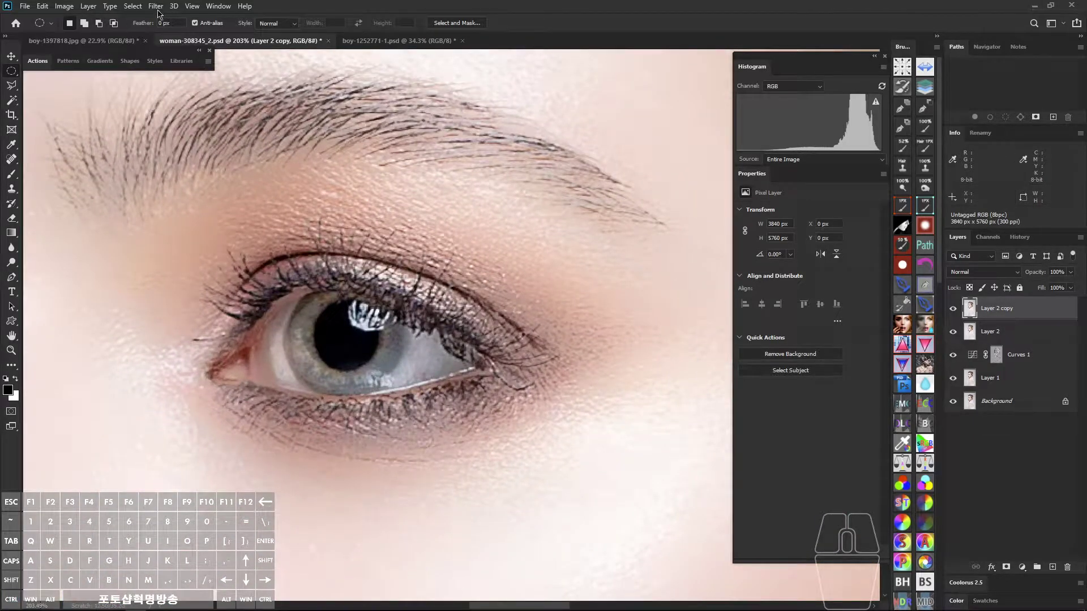
click(156, 8)
mouse_move(193, 273)
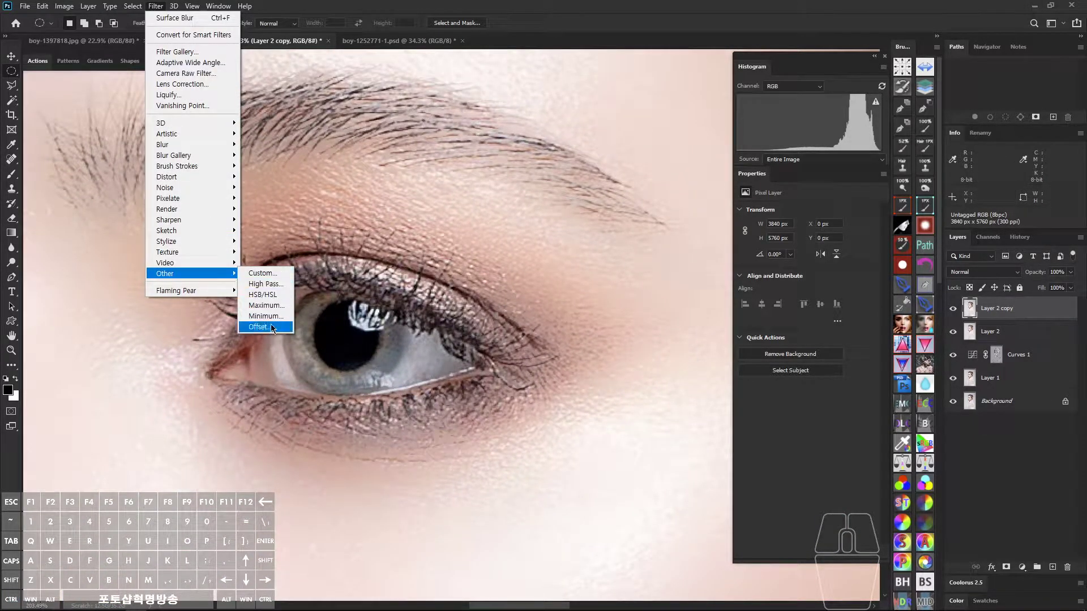
click(277, 287)
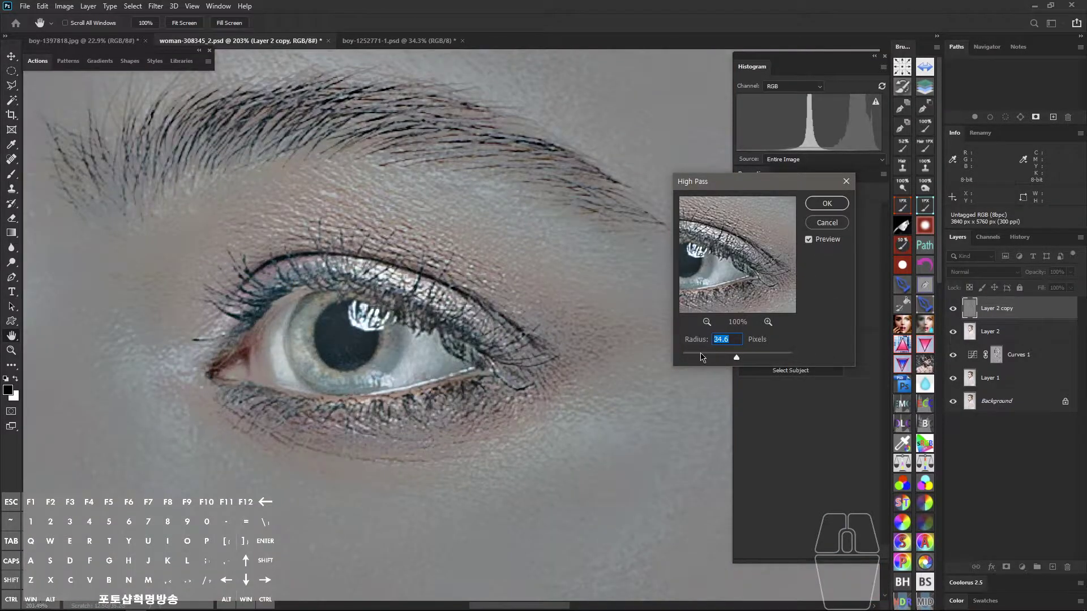
drag(701, 355, 691, 359)
click(824, 205)
Step: Set the blend mode of Layer 2 copy to Linear Light and compare the result on the face
drag(498, 380, 407, 381)
drag(515, 307, 489, 307)
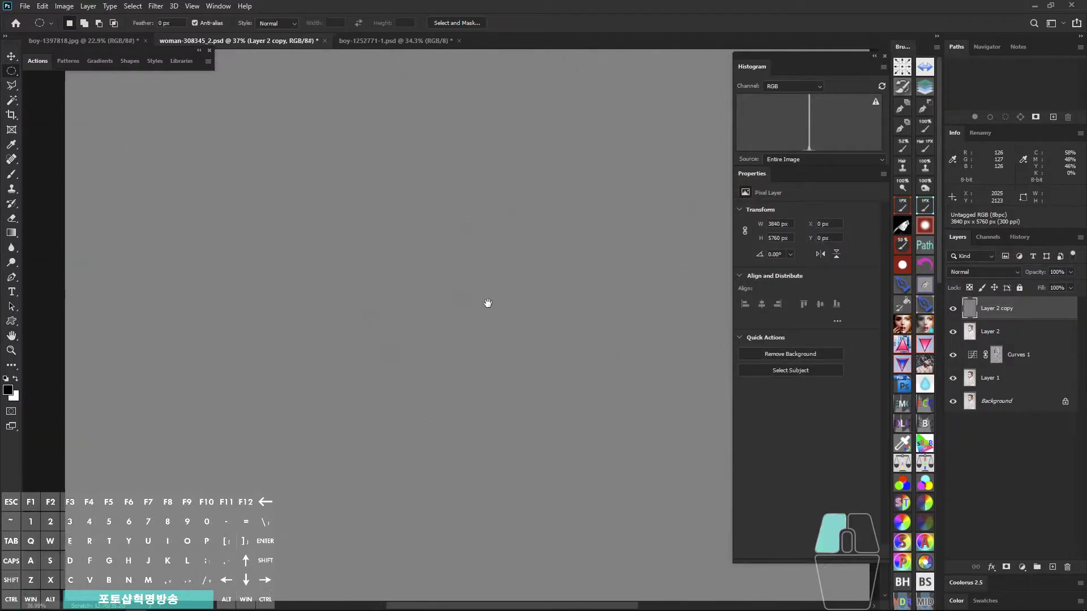
click(974, 274)
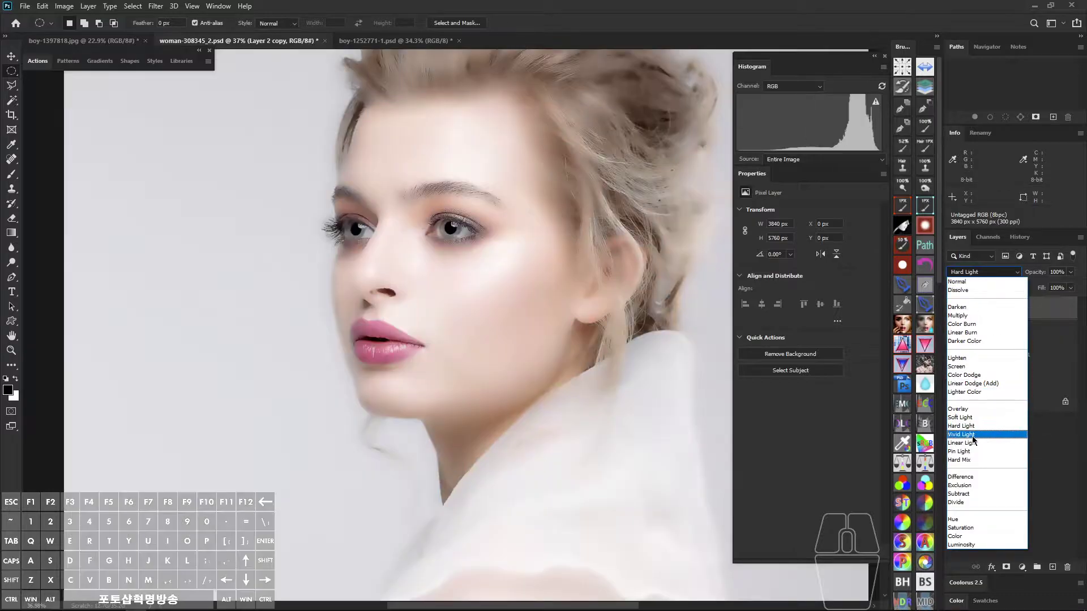
click(970, 446)
drag(492, 210, 560, 338)
key(ctrl+shift+a)
key(ctrl+shift+a)
key(ctrl+shift+a)
key(ctrl+shift+a)
drag(594, 303, 519, 292)
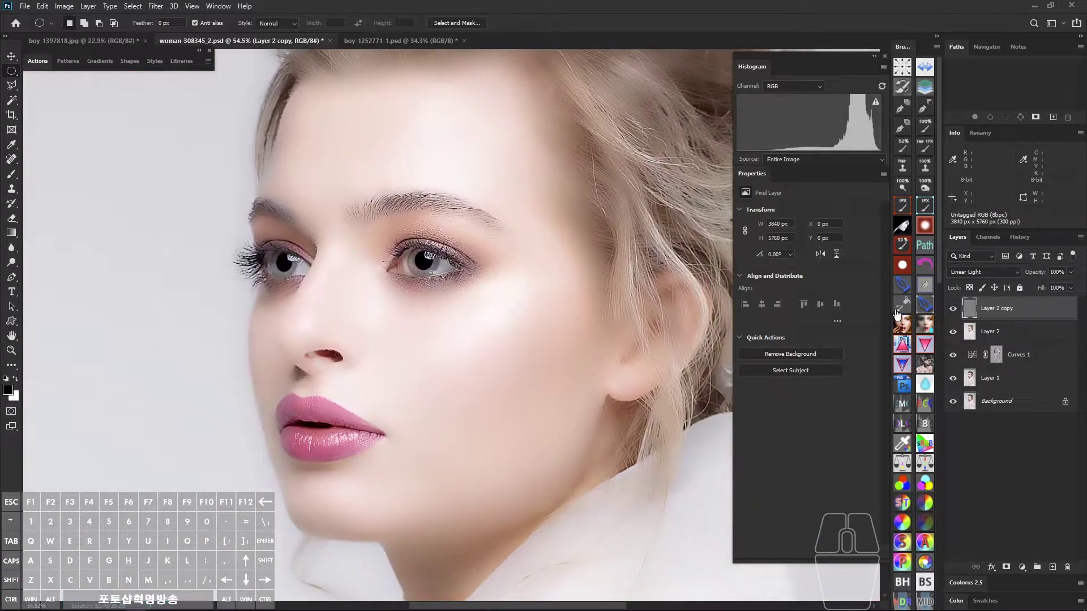
Step: Select Layer 2 with Layer 2 copy hidden and reduce its opacity to 34%
click(991, 338)
key(ctrl+space)
key(ctrl+space)
drag(524, 285, 543, 274)
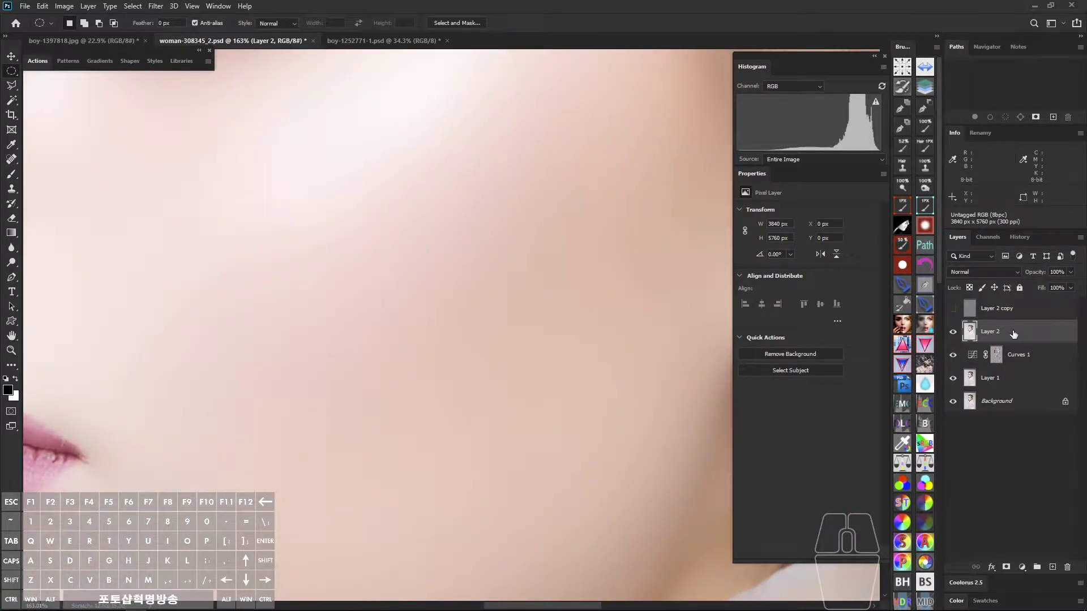
drag(1036, 276, 465, 354)
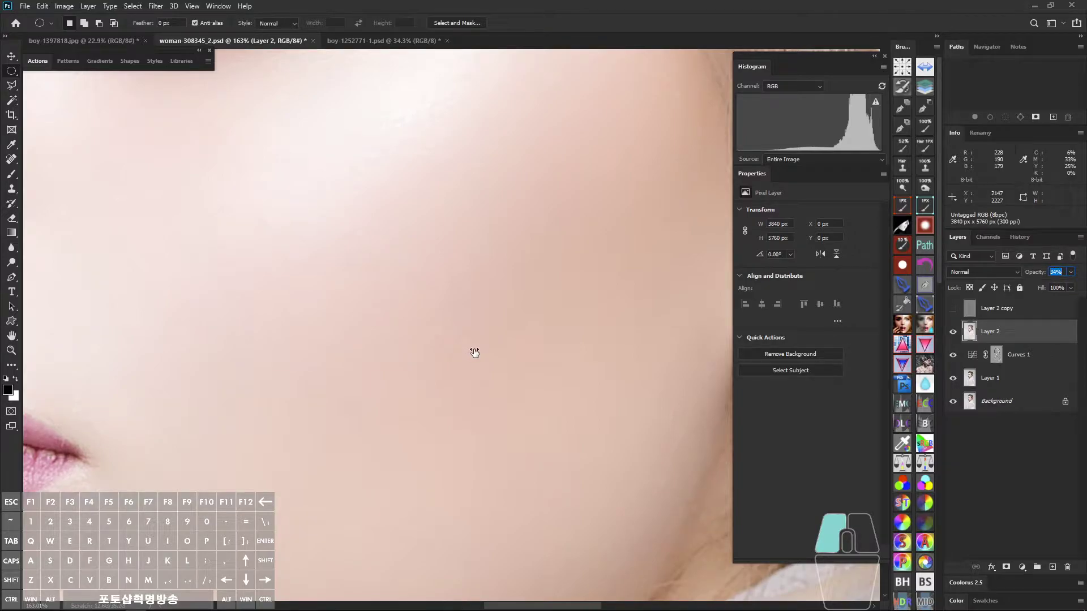
Step: Set the opacity of Layer 2 to 42%, and make Layer 2 copy visible and select it
drag(475, 354, 487, 346)
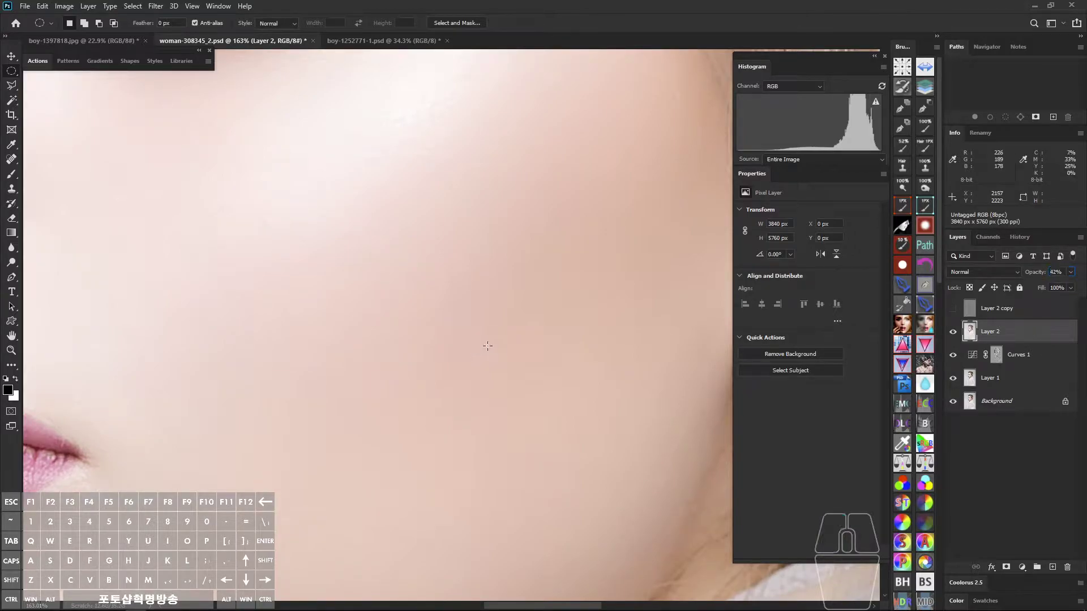
click(1010, 312)
click(953, 308)
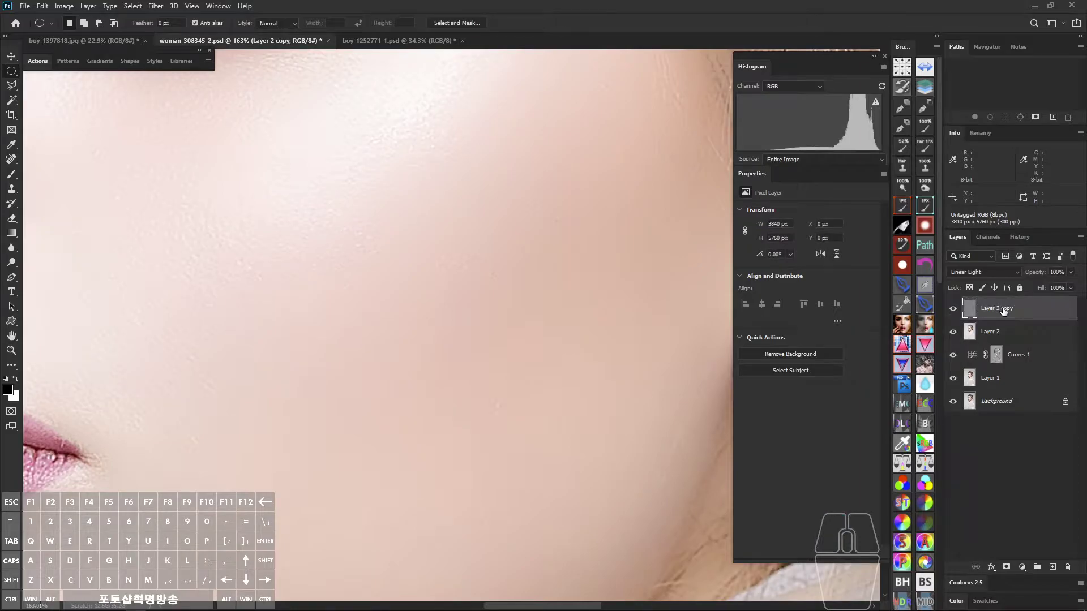
Step: Try an opacity of 60% on Layer 2 copy and 58% on Layer 2, judging the cheek texture
drag(649, 322, 538, 323)
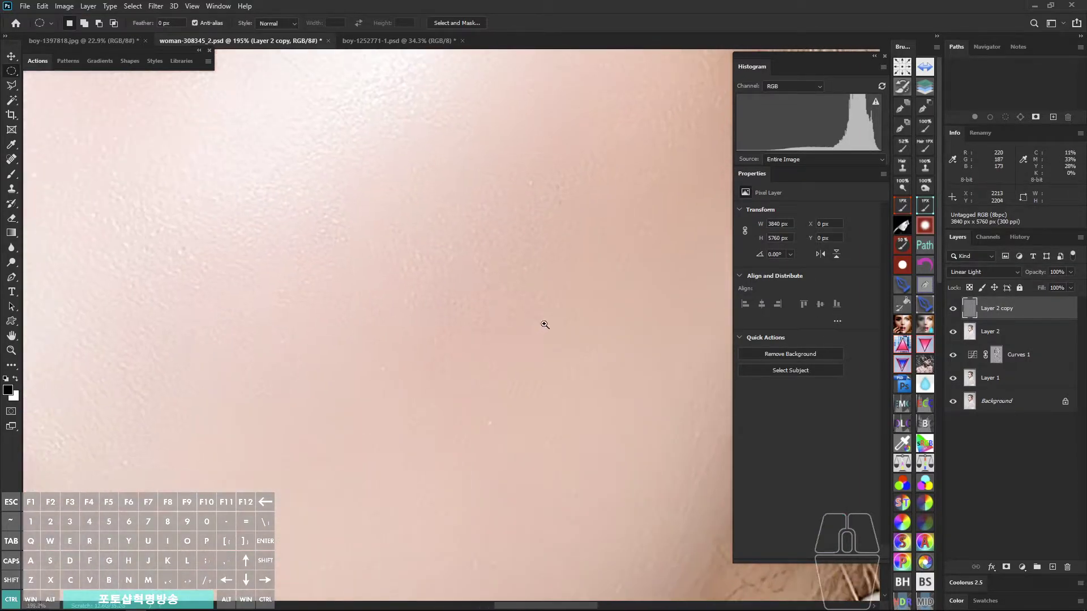
drag(1037, 275, 531, 335)
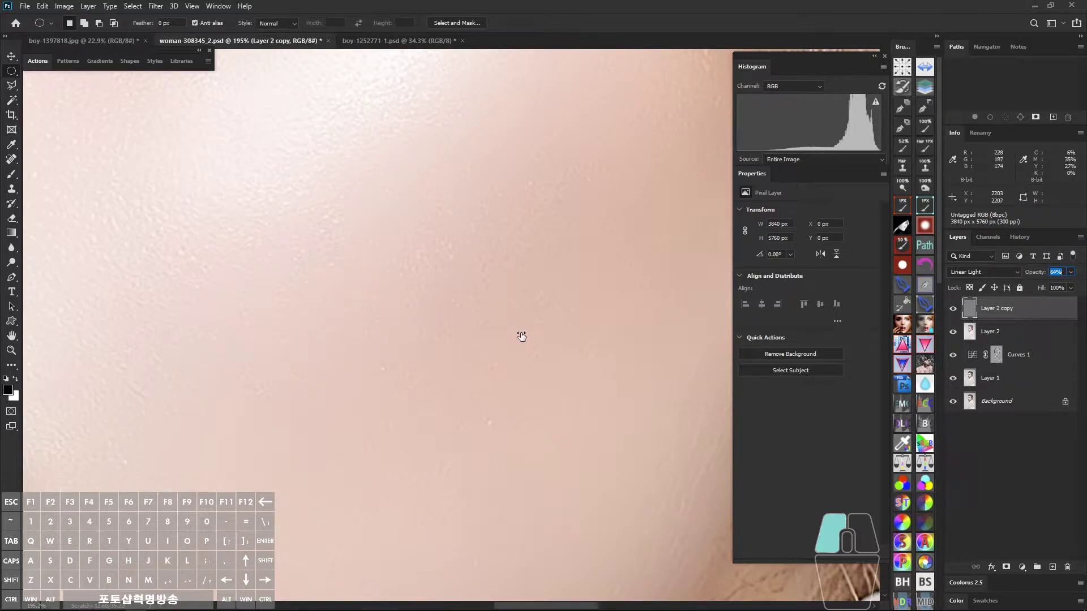
drag(521, 337, 920, 325)
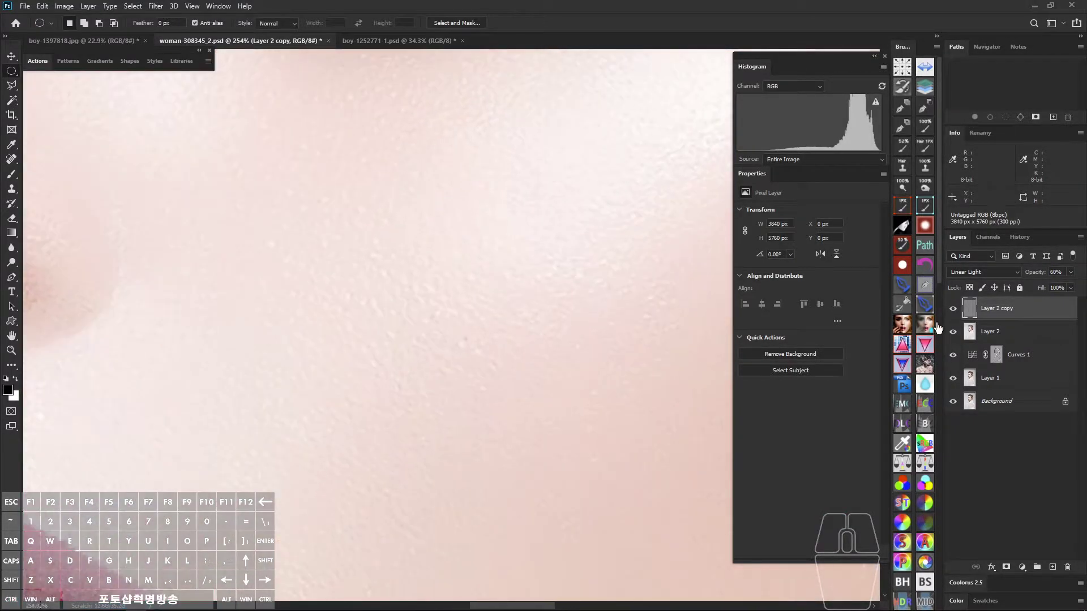
click(1013, 329)
click(1031, 274)
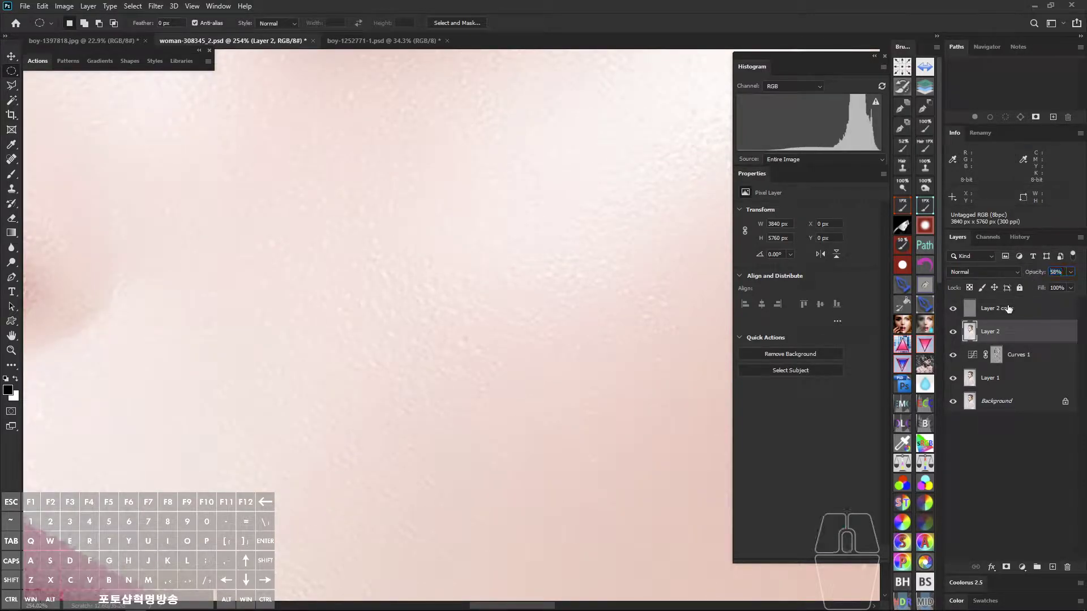
Step: Set the opacity of Layer 2 copy to 40% while judging the pore detail on the cheek
key(alt+bracketright)
drag(640, 365, 472, 321)
drag(652, 341, 711, 340)
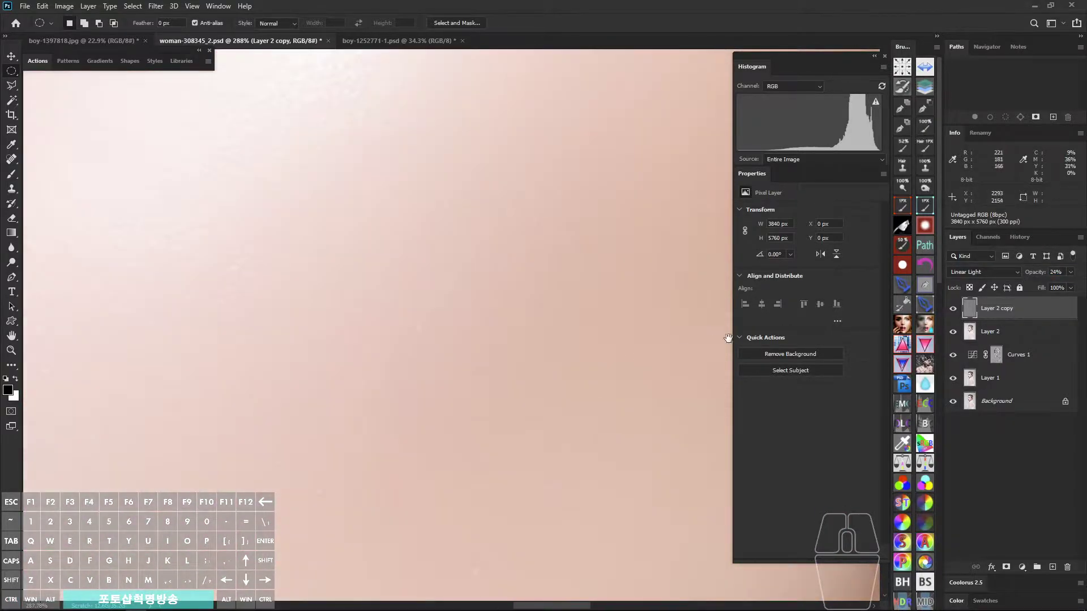
drag(1038, 275, 1035, 274)
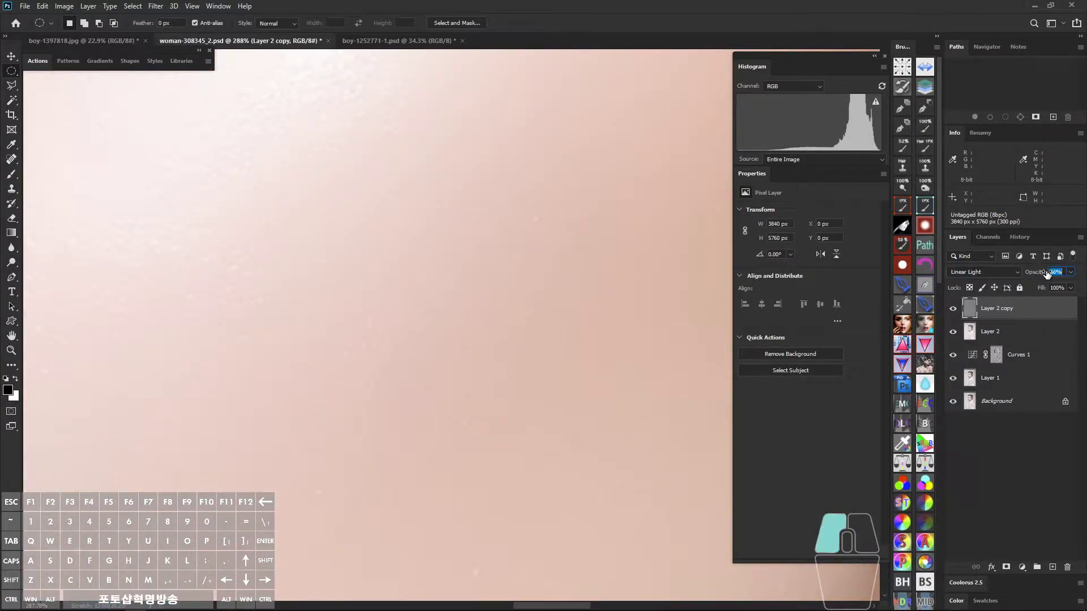
drag(1039, 275, 1040, 274)
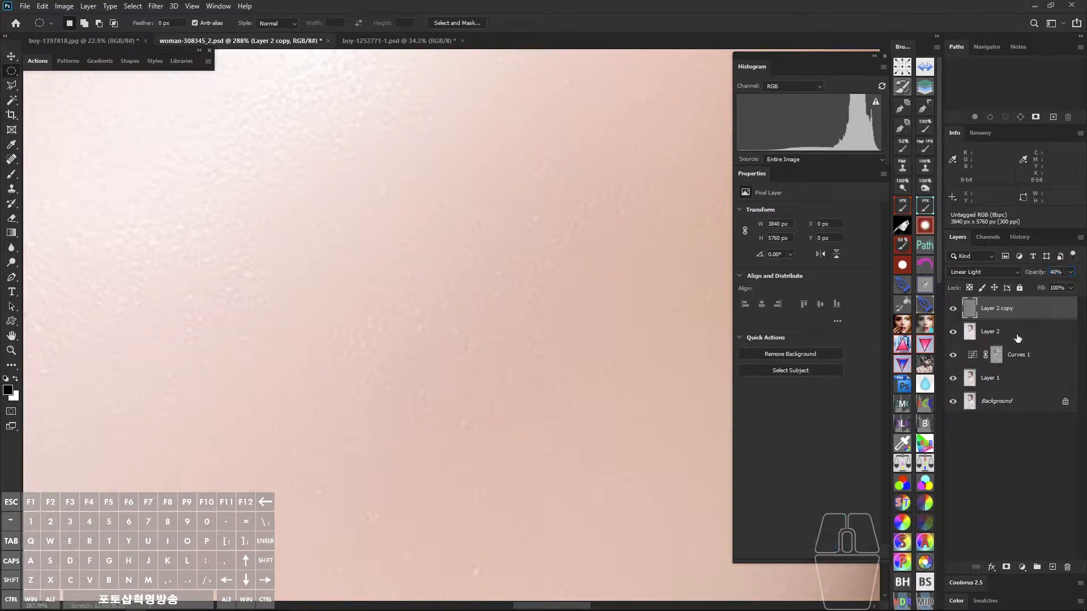
Step: Set the opacity of Layer 2 to 36% and check the whole portrait
key(alt+bracketleft)
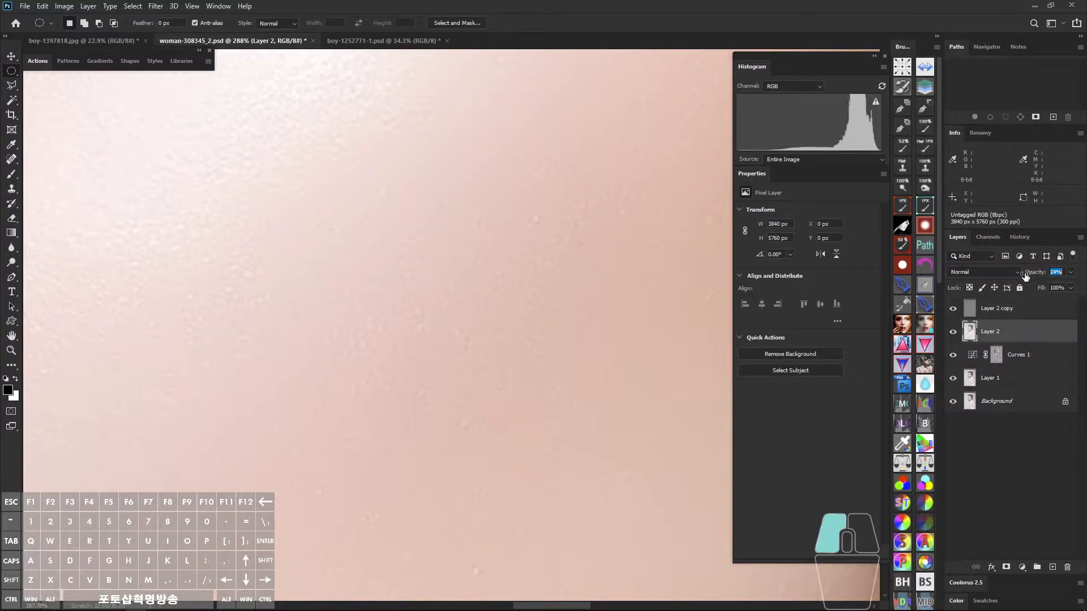
drag(1036, 275, 1033, 274)
drag(669, 361, 548, 373)
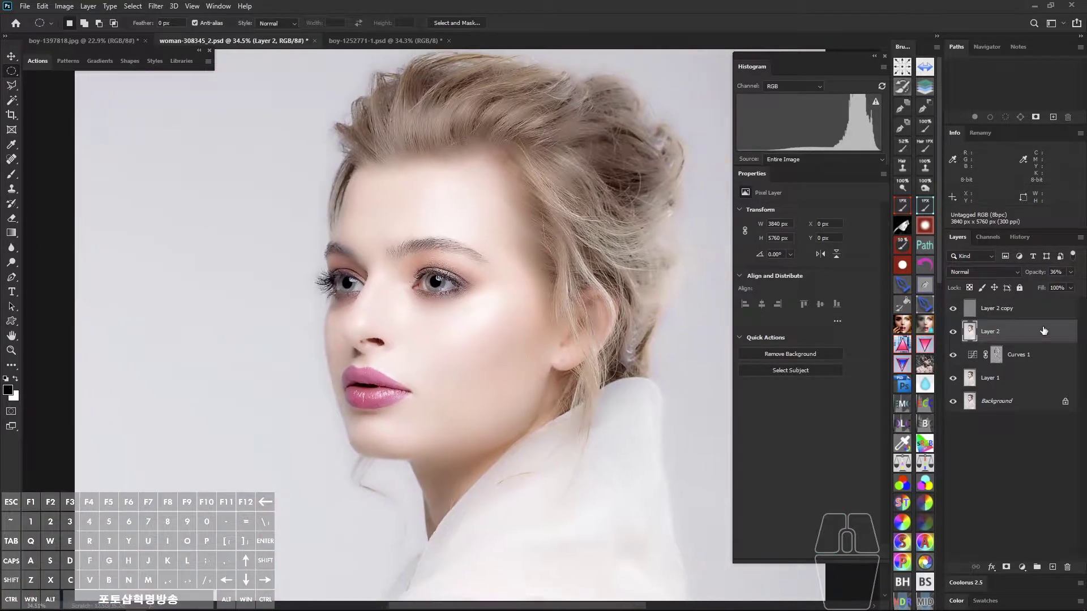
Step: Group Layer 2 copy, Layer 2 and Curves 1 after comparing the portrait with and without them
click(1019, 308)
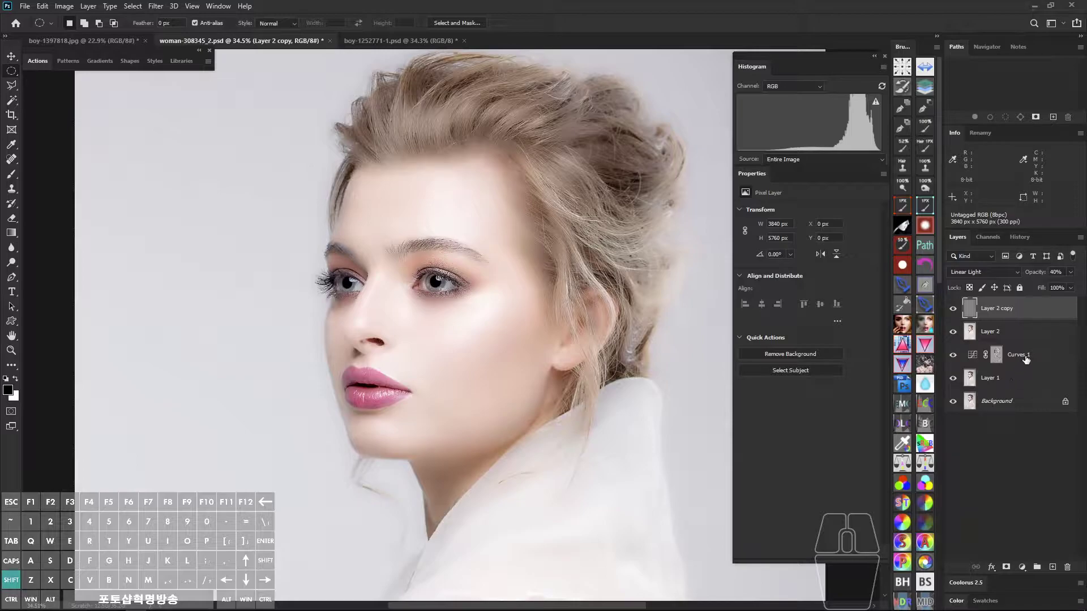
shift+click(1025, 359)
key(ctrl+comma)
key(ctrl+comma)
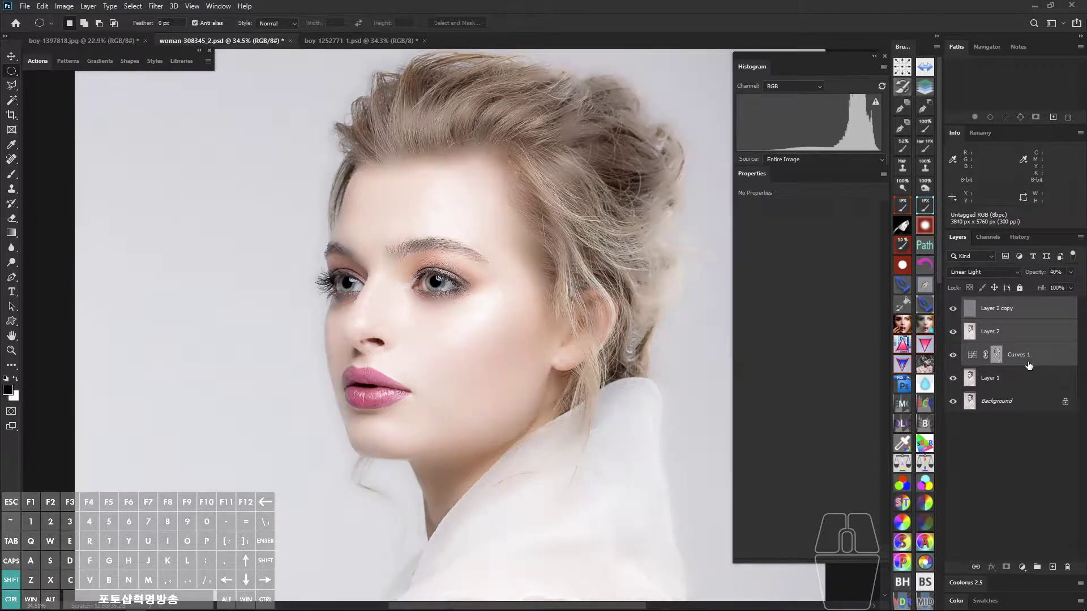
key(ctrl+g)
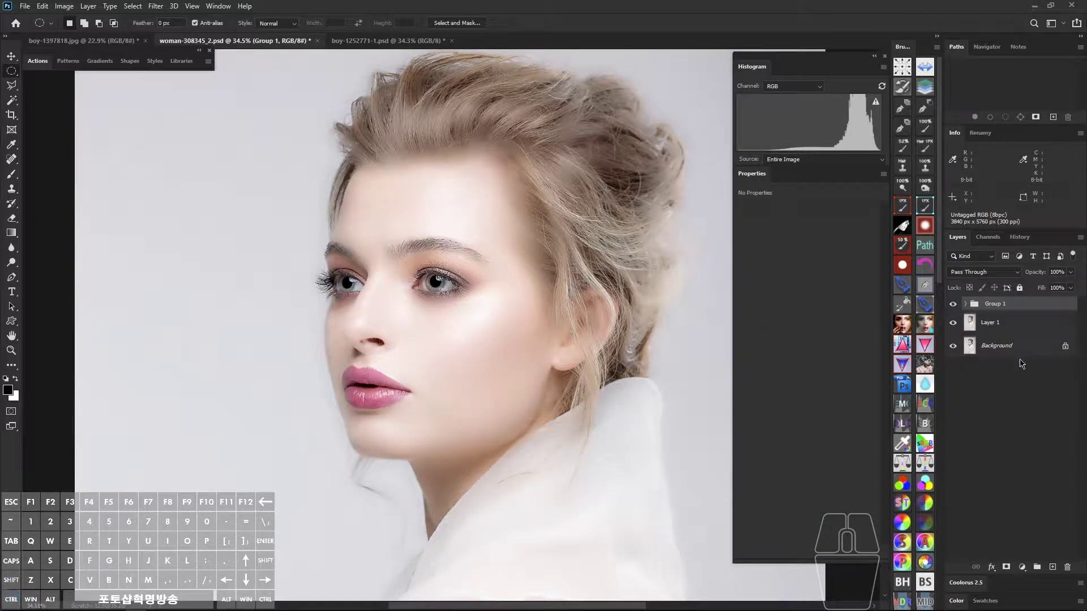
Step: Add a layer mask to Group 1 and invert it to black
click(1006, 568)
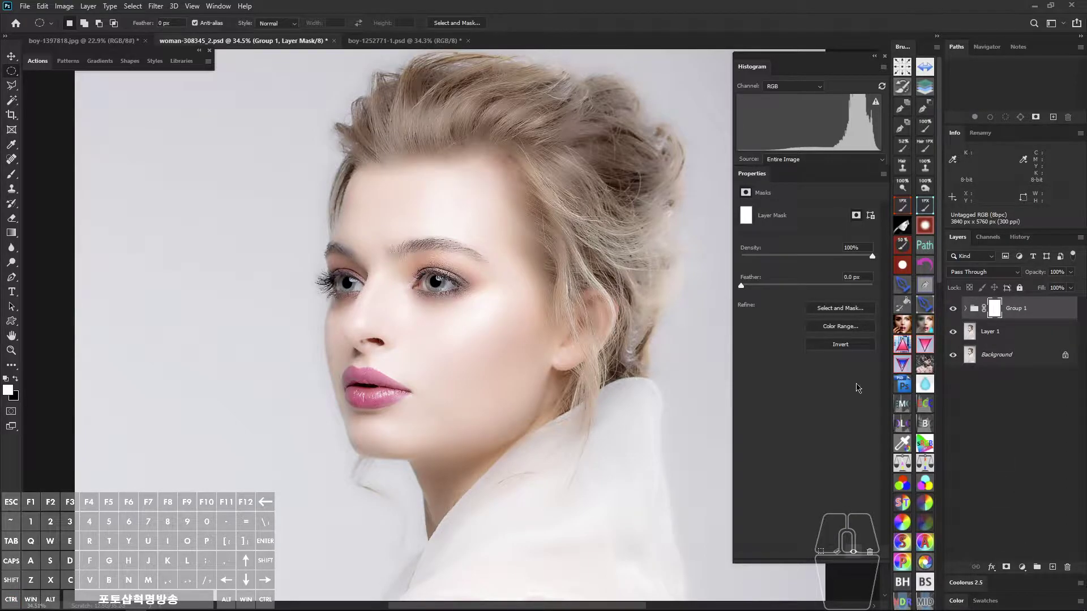
scroll(481, 282, up, 4)
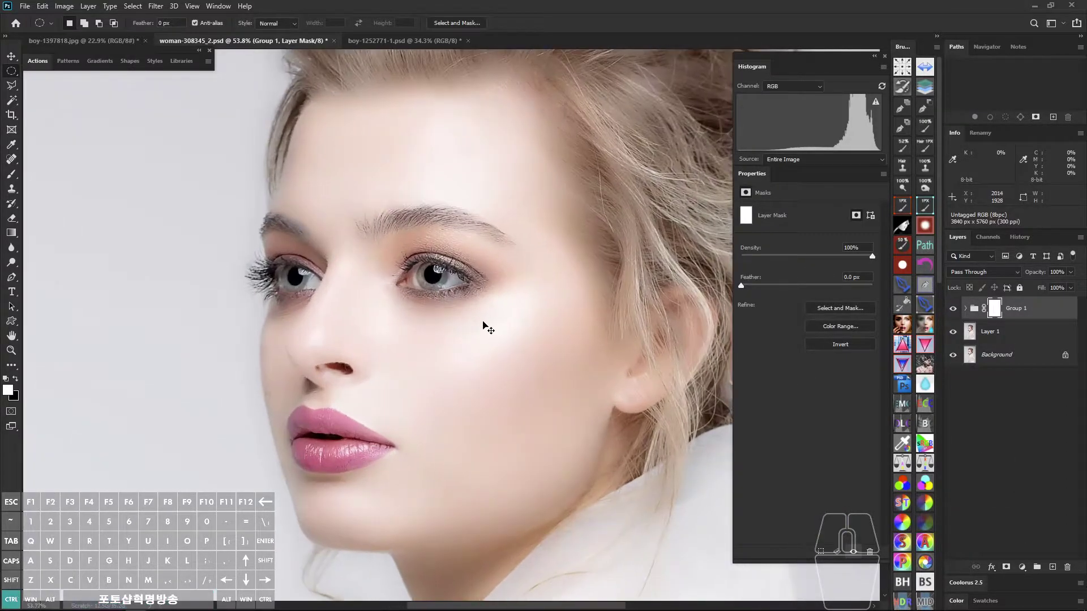
key(ctrl+i)
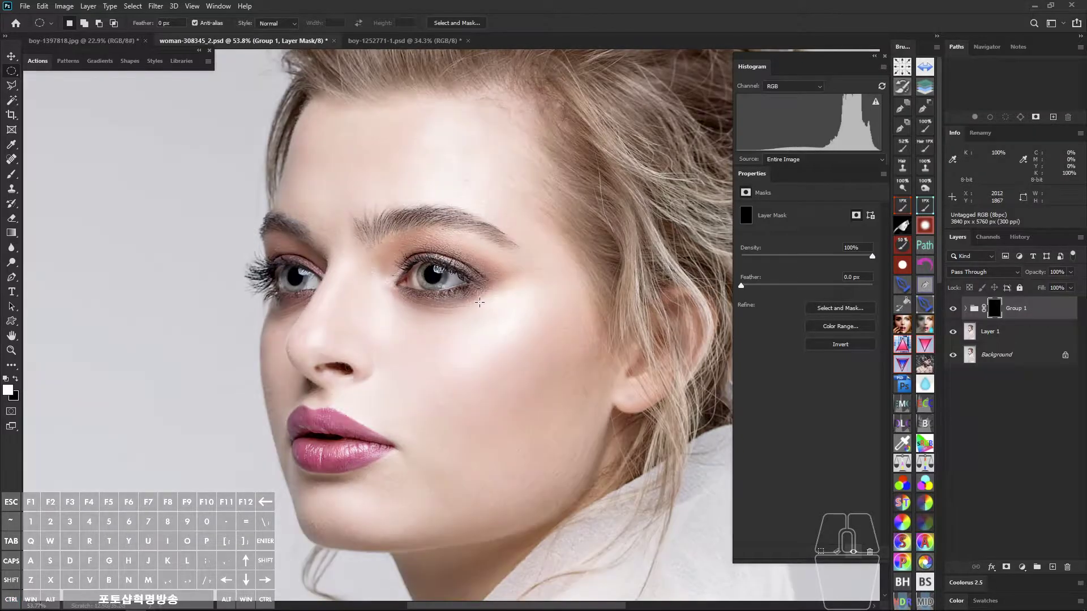
Step: Set up a white brush of 281 px at 82% opacity and 50% flow for painting on the Group 1 mask
key(b)
click(903, 155)
drag(210, 28, 225, 30)
mouse_move(384, 179)
mouse_down()
mouse_move(391, 230)
mouse_move(364, 222)
mouse_up()
alt+right_click(369, 211)
drag(357, 194, 389, 194)
alt+right_click(374, 217)
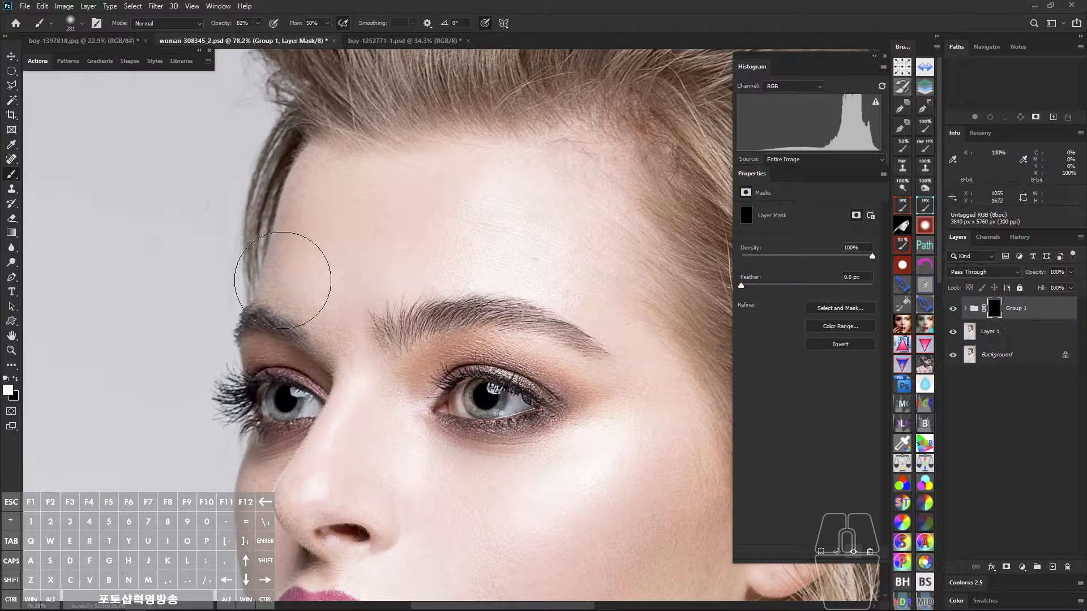
scroll(376, 230, up, 2)
Step: Paint white on the Group 1 mask over the forehead, the nose and the skin between the eyebrows
mouse_move(289, 306)
mouse_down()
mouse_move(337, 300)
mouse_move(432, 238)
mouse_move(415, 275)
mouse_up()
drag(494, 247, 348, 223)
mouse_move(362, 215)
mouse_down()
mouse_move(340, 245)
mouse_move(438, 209)
mouse_move(507, 325)
mouse_move(464, 326)
mouse_up()
drag(507, 345, 507, 214)
mouse_move(518, 282)
mouse_down()
mouse_move(514, 339)
mouse_move(506, 333)
mouse_up()
drag(508, 325, 576, 304)
mouse_move(362, 266)
mouse_down()
mouse_move(336, 324)
mouse_move(395, 305)
mouse_move(378, 322)
mouse_move(392, 344)
mouse_up()
mouse_move(428, 355)
mouse_down()
mouse_move(403, 320)
mouse_move(362, 318)
mouse_up()
drag(362, 318, 397, 318)
mouse_move(373, 264)
mouse_down()
mouse_move(364, 279)
mouse_move(430, 271)
mouse_move(471, 246)
mouse_up()
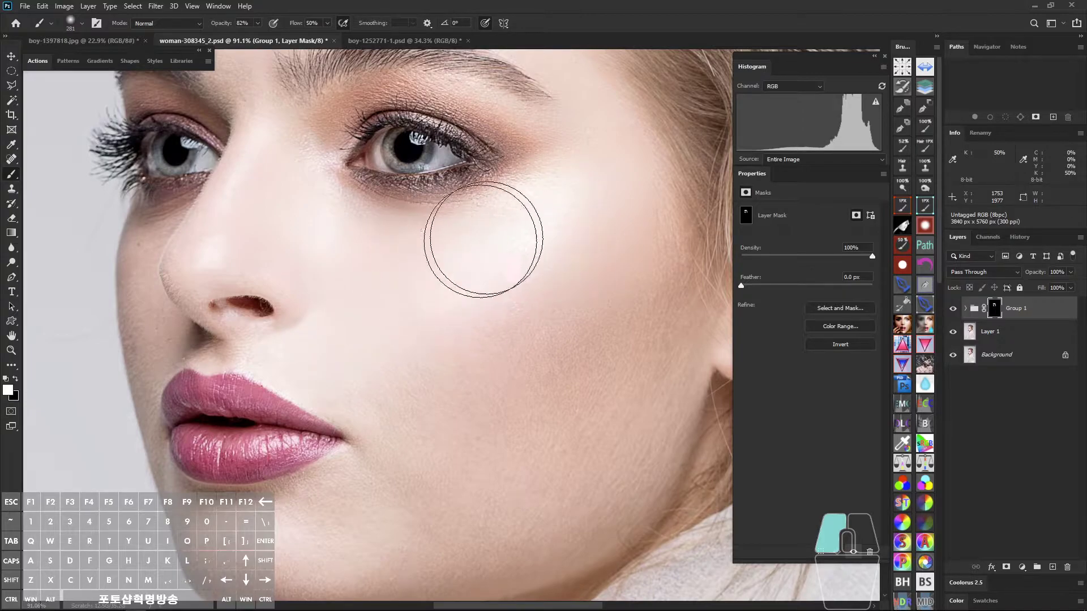
Step: Paint white on the Group 1 mask over the cheek, from below the eye toward the ear and jaw
drag(564, 252, 517, 261)
drag(501, 360, 565, 254)
mouse_move(560, 266)
mouse_down()
mouse_move(519, 233)
mouse_move(403, 229)
mouse_move(428, 325)
mouse_up()
drag(459, 308, 510, 277)
mouse_move(444, 369)
mouse_down()
mouse_move(338, 400)
mouse_move(396, 426)
mouse_move(471, 413)
mouse_up()
drag(611, 357, 412, 384)
mouse_move(356, 419)
mouse_down()
mouse_move(516, 320)
mouse_move(441, 406)
mouse_up()
drag(465, 324, 471, 368)
drag(529, 201, 485, 297)
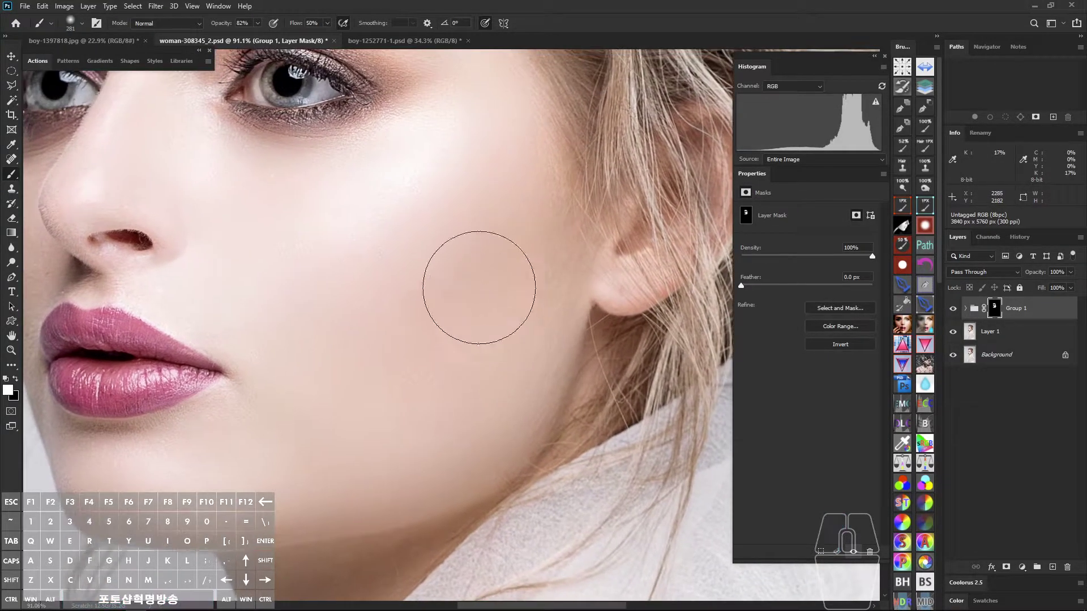
Step: Reveal the smoothing around the mouth, chin and jawline by painting the Group 1 mask white with a 194 px brush
drag(237, 252, 504, 351)
alt+right_click(298, 315)
mouse_move(290, 280)
mouse_down()
mouse_move(292, 393)
mouse_move(306, 421)
mouse_move(301, 395)
mouse_up()
drag(351, 332, 353, 342)
mouse_move(287, 443)
mouse_down()
mouse_move(305, 392)
mouse_move(340, 463)
mouse_up()
drag(401, 509, 322, 386)
drag(497, 414, 378, 272)
mouse_move(357, 322)
mouse_down()
mouse_move(368, 424)
mouse_move(573, 237)
mouse_up()
drag(602, 148, 446, 375)
drag(522, 303, 456, 418)
drag(365, 413, 547, 363)
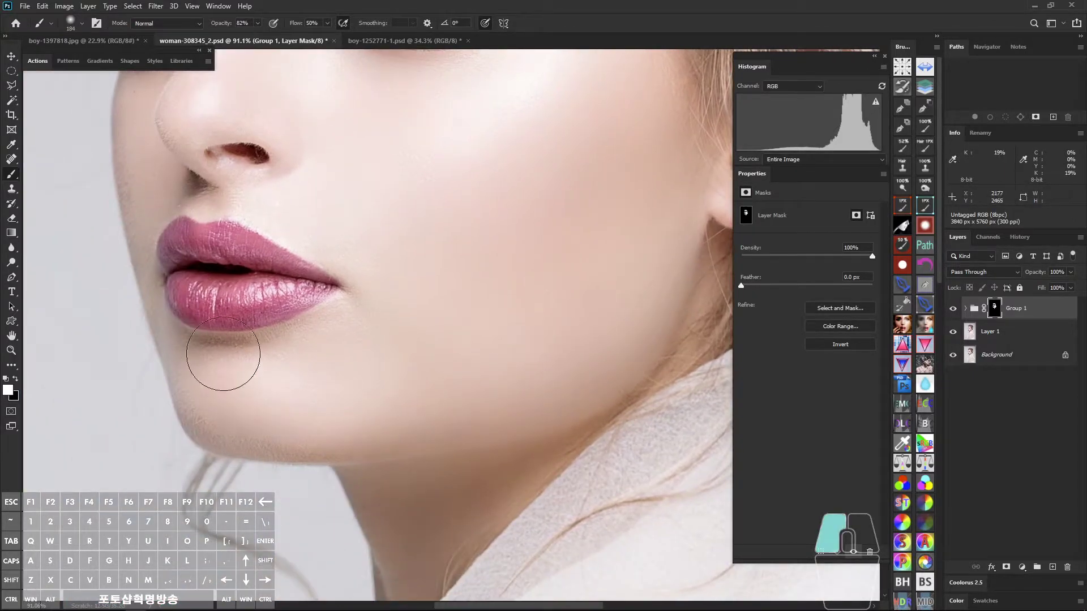
drag(343, 245, 408, 455)
mouse_move(373, 419)
mouse_down()
mouse_move(394, 419)
mouse_move(399, 431)
mouse_up()
Step: Touch up the Group 1 mask around the eyes and eyebrows and across the forehead
key(x)
mouse_move(362, 354)
mouse_down()
mouse_move(362, 383)
mouse_move(373, 389)
mouse_up()
drag(393, 313, 378, 313)
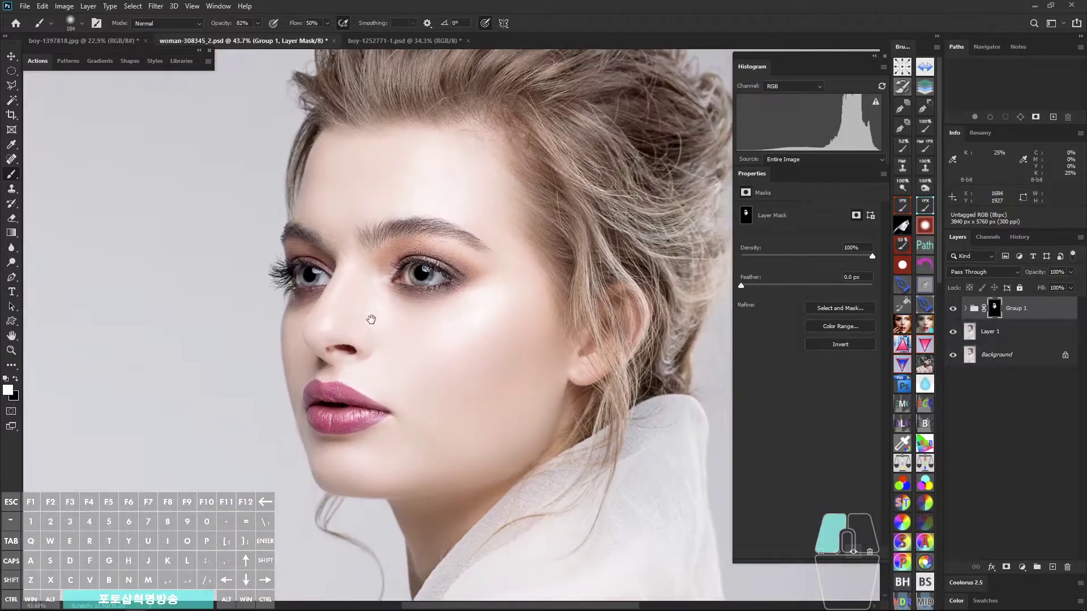
drag(452, 222, 474, 294)
key(x)
mouse_move(538, 309)
mouse_down()
mouse_move(519, 313)
mouse_move(578, 364)
mouse_move(549, 342)
mouse_up()
drag(298, 284, 224, 365)
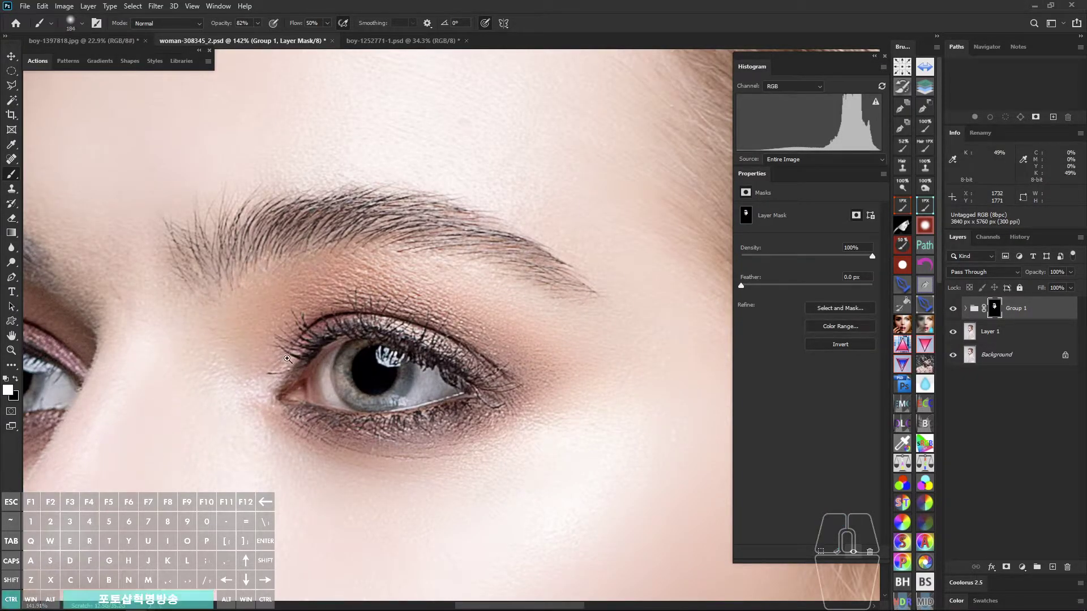
drag(235, 280, 196, 280)
drag(290, 403, 269, 408)
mouse_move(477, 391)
mouse_down()
mouse_move(425, 391)
mouse_move(456, 348)
mouse_move(453, 374)
mouse_up()
drag(393, 402, 415, 406)
drag(468, 354, 490, 262)
click(409, 219)
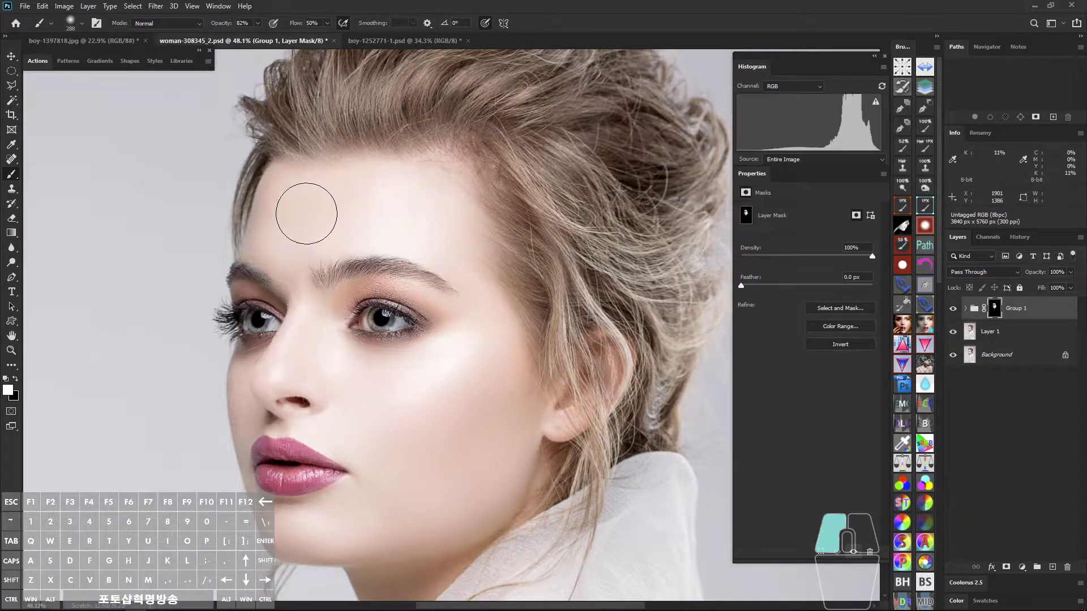
drag(307, 212, 301, 273)
Step: Toggle the visibility of Group 1 to compare the face before and after the masked smoothing
mouse_move(480, 412)
mouse_down()
mouse_move(459, 412)
mouse_move(521, 310)
mouse_move(558, 309)
mouse_move(584, 407)
mouse_up()
key(ctrl+shift+a)
mouse_move(552, 337)
mouse_down()
mouse_move(575, 321)
mouse_move(554, 324)
mouse_move(543, 382)
mouse_move(572, 367)
mouse_up()
key(ctrl+shift+a)
key(ctrl+shift+a)
key(ctrl+shift+a)
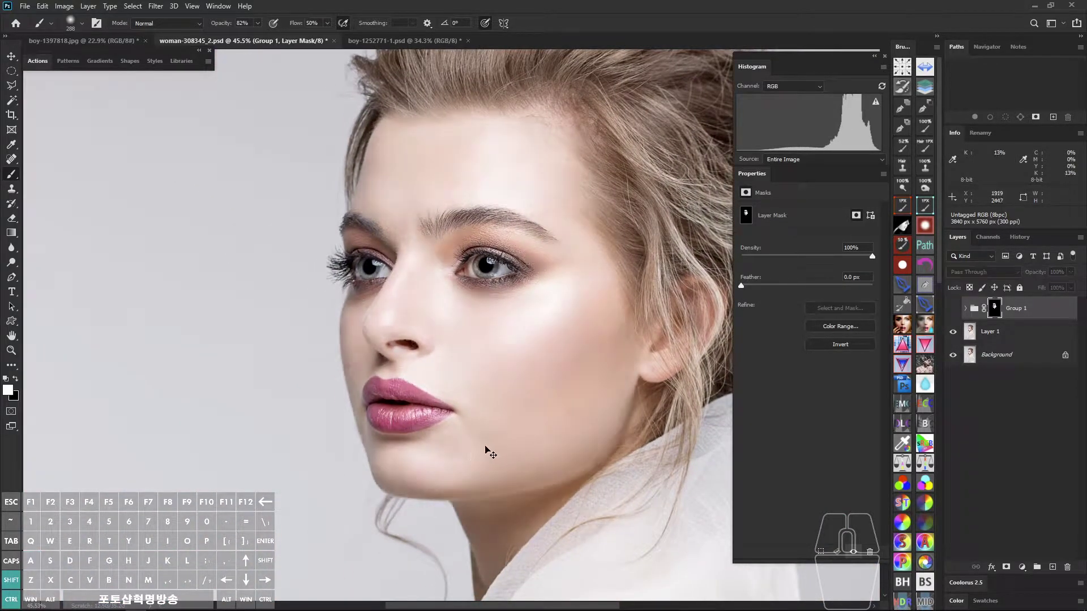
key(ctrl+comma)
key(ctrl+comma)
key(ctrl+comma)
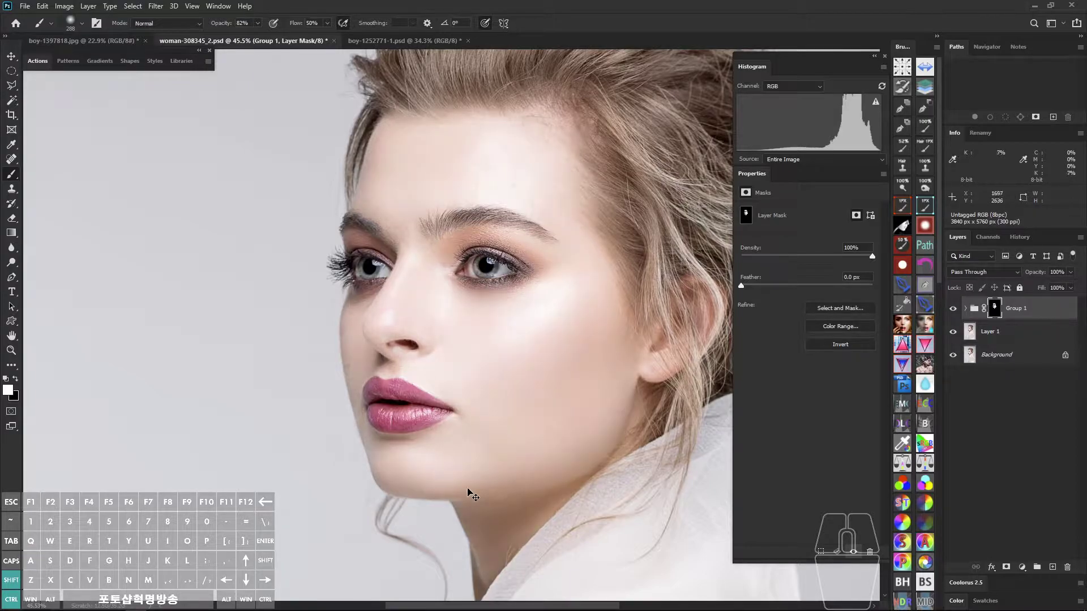
key(ctrl+shift+a)
drag(568, 374, 572, 372)
Step: Add a Curves adjustment layer above Group 1 and darken the midtones by moving input 128 to output 102
click(1013, 314)
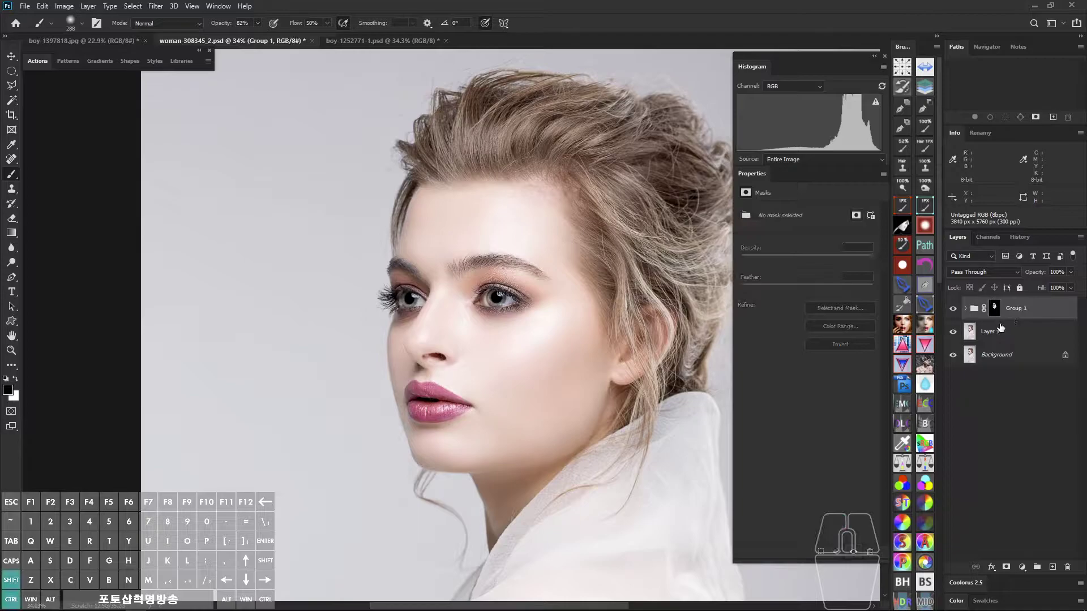
key(ctrl+shift+m)
drag(554, 328, 718, 266)
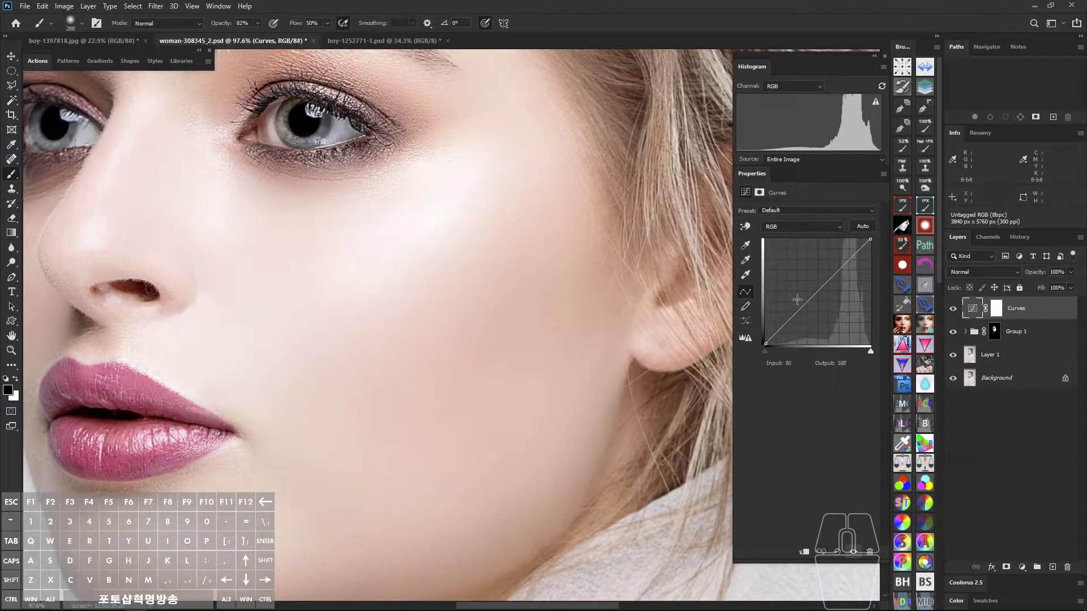
mouse_move(800, 309)
mouse_down()
mouse_move(800, 319)
mouse_move(822, 293)
mouse_move(791, 329)
mouse_move(819, 302)
mouse_up()
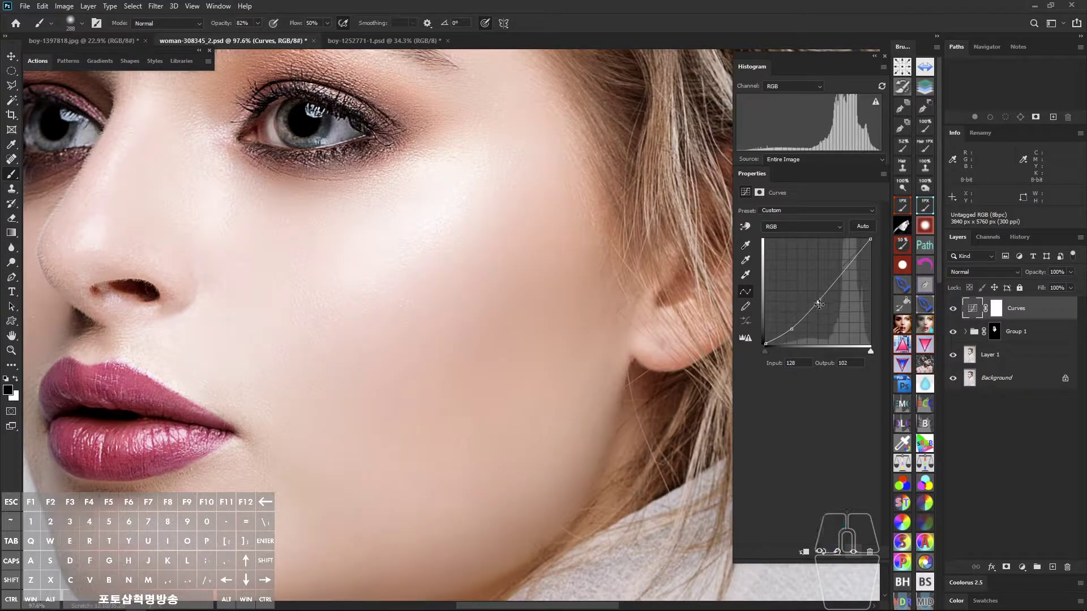
key(ctrl+shift+a)
key(ctrl+shift+a)
drag(593, 361, 557, 340)
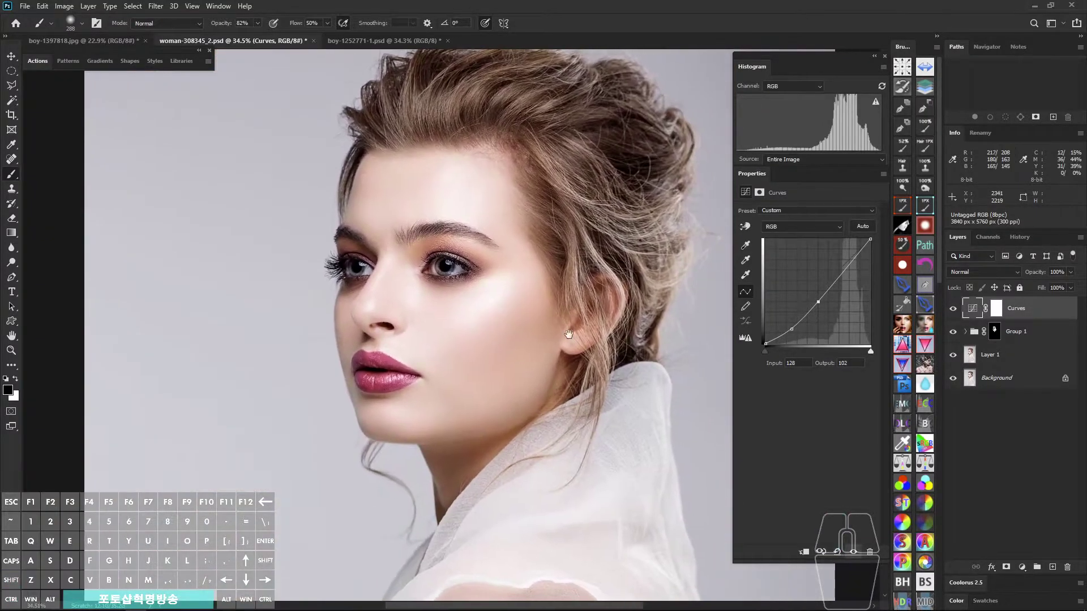
Step: Select the mask of the new Curves layer and invert it to black, with white as the foreground colour
click(996, 308)
key(x)
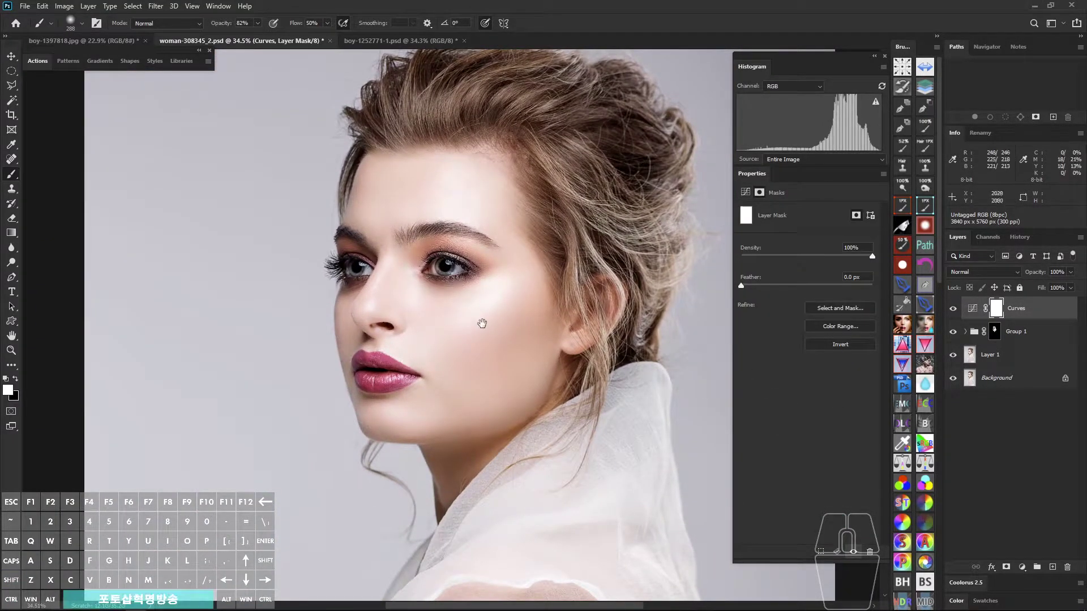
drag(481, 324, 517, 284)
key(ctrl+i)
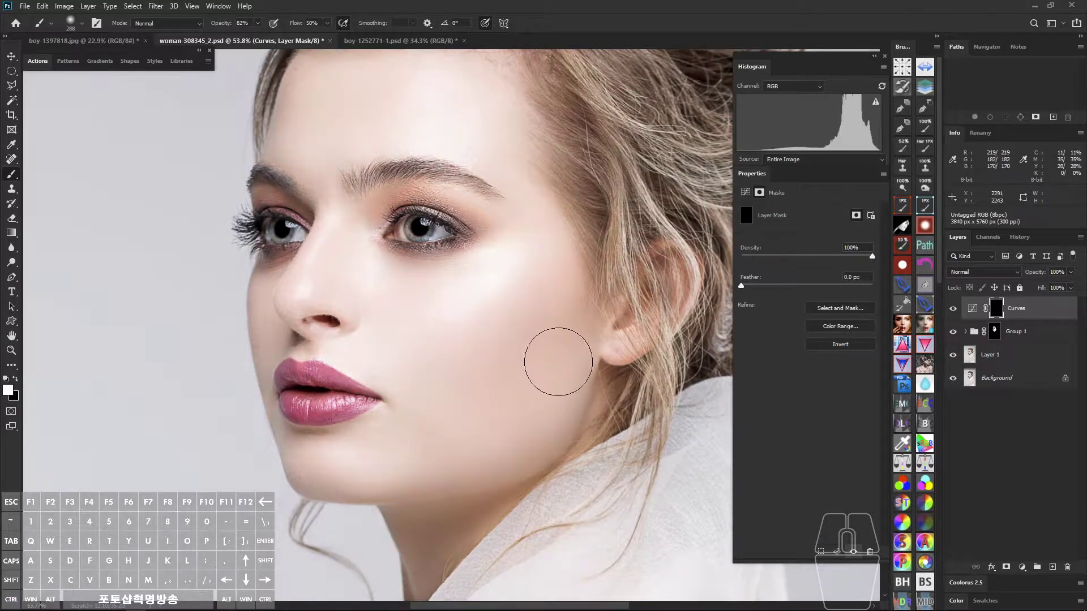
Step: Paint white on the Curves mask with a 462 px brush along the outer cheek, temple side and jaw to add shading
key(b)
alt+drag(545, 325, 572, 324)
key(space)
scroll(572, 321, down, 2)
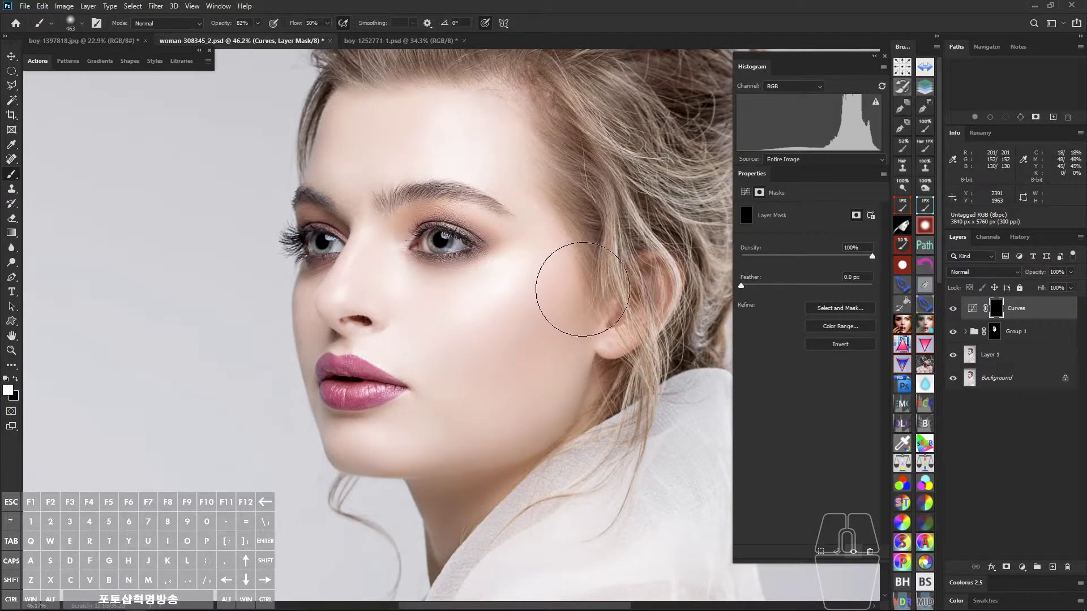
drag(572, 249, 555, 413)
click(558, 376)
drag(563, 371, 528, 430)
drag(584, 273, 555, 306)
mouse_move(526, 357)
mouse_down()
mouse_move(563, 286)
mouse_move(588, 295)
mouse_up()
mouse_move(362, 453)
mouse_down()
mouse_move(513, 443)
mouse_move(396, 467)
mouse_up()
drag(595, 390, 552, 390)
drag(583, 321, 608, 380)
Step: Paint white on the Curves mask with a smaller brush around the nose and eye area to shade the facial contours
drag(360, 357, 393, 362)
alt+right_click(387, 366)
click(413, 378)
drag(450, 316, 407, 388)
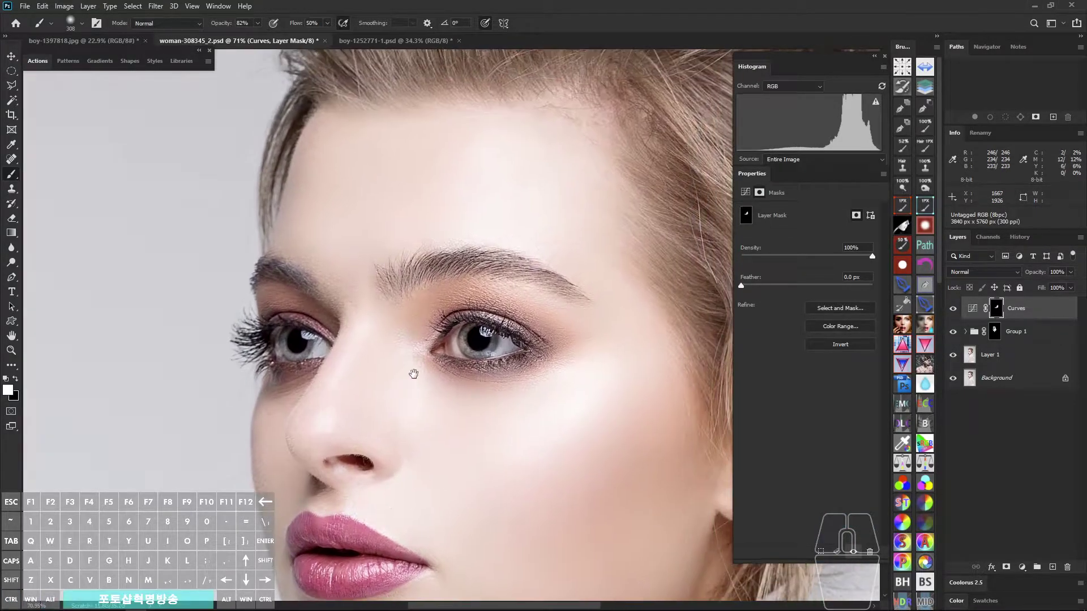
click(429, 320)
click(551, 329)
drag(547, 354, 502, 376)
drag(551, 330, 518, 331)
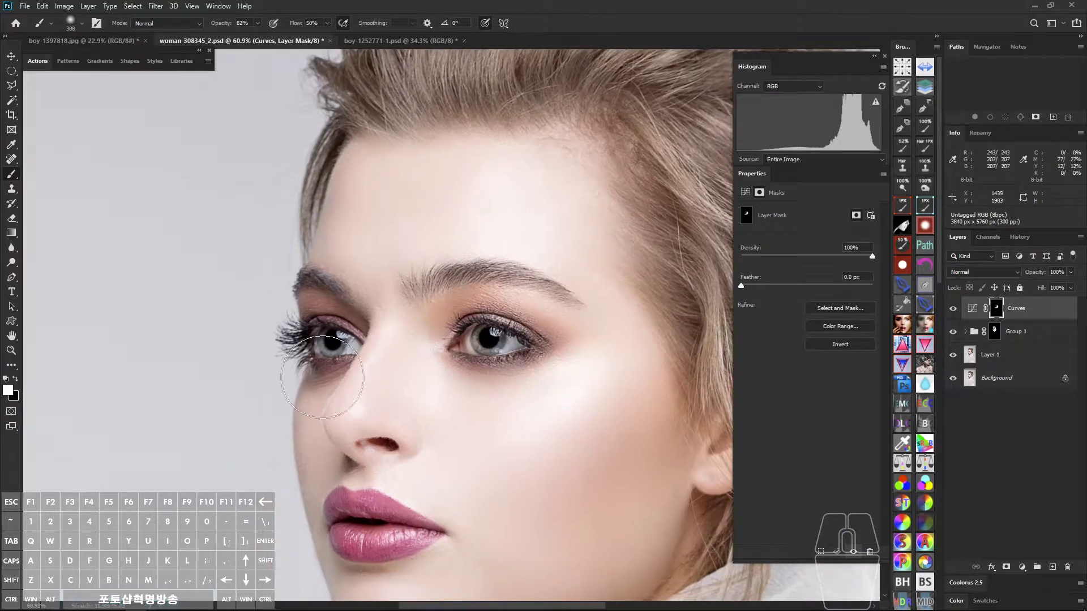
Step: Paint the Curves mask with a 640 px brush along the forehead, hairline and jaw, and select the three layers above Background
drag(479, 187, 425, 306)
mouse_move(499, 300)
mouse_down()
mouse_move(478, 279)
mouse_move(411, 269)
mouse_up()
drag(420, 260, 449, 260)
mouse_move(361, 246)
mouse_down()
mouse_move(430, 221)
mouse_move(498, 266)
mouse_move(519, 345)
mouse_up()
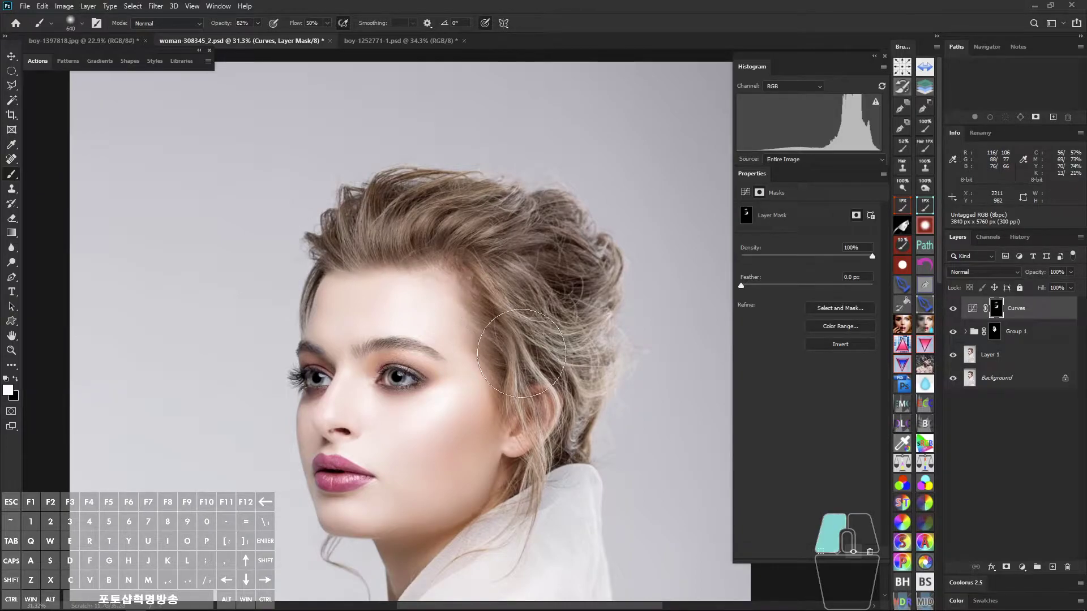
drag(508, 481, 456, 482)
drag(519, 486, 549, 323)
drag(510, 256, 541, 294)
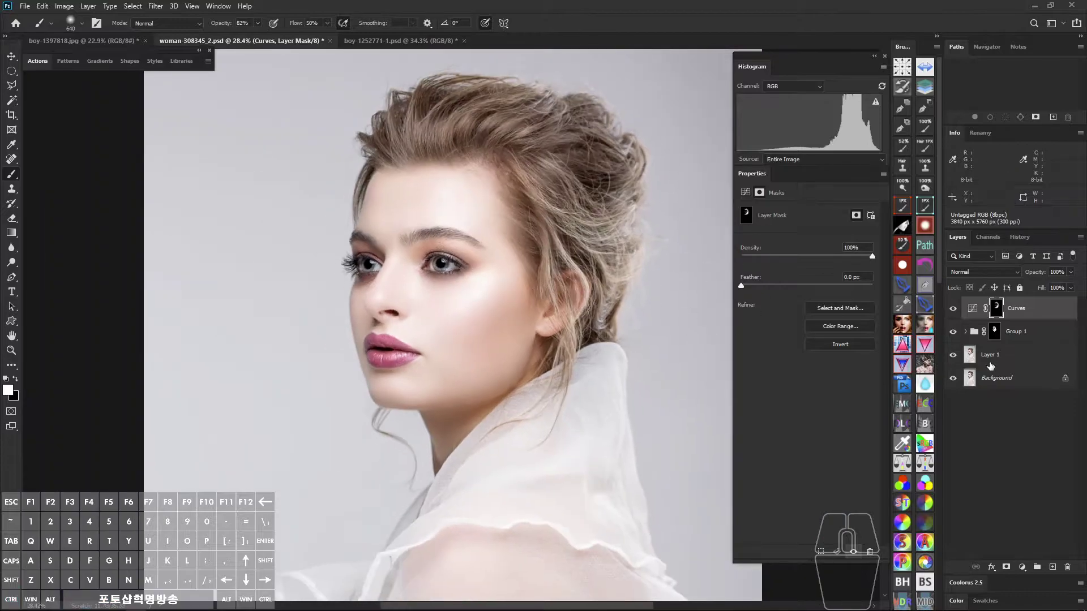
shift+click(1017, 357)
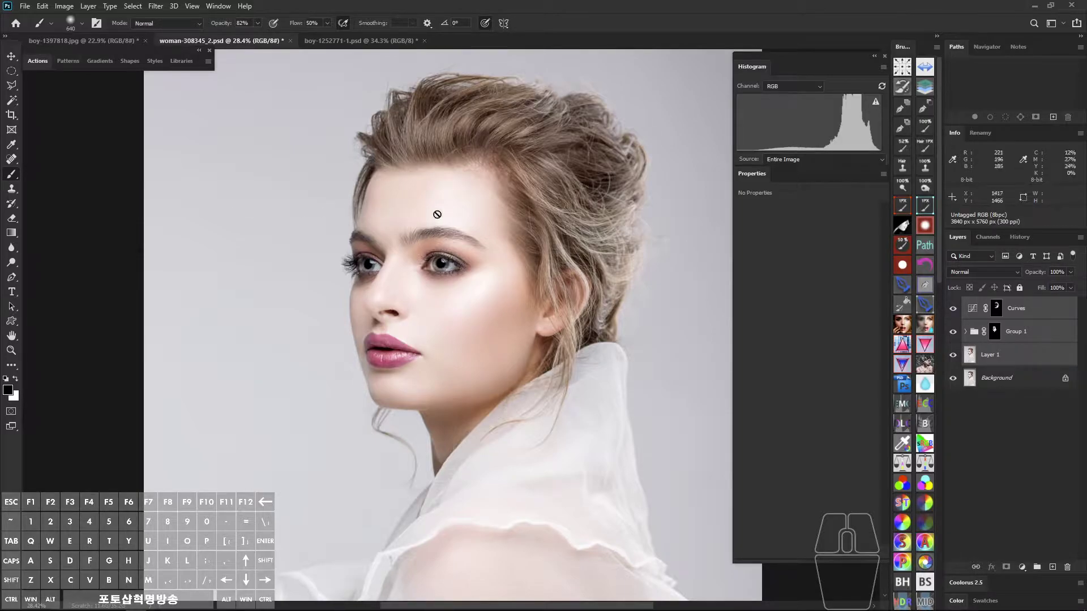
Step: Switch to the boy-1252771-1.psd document and duplicate its Background layer
click(337, 43)
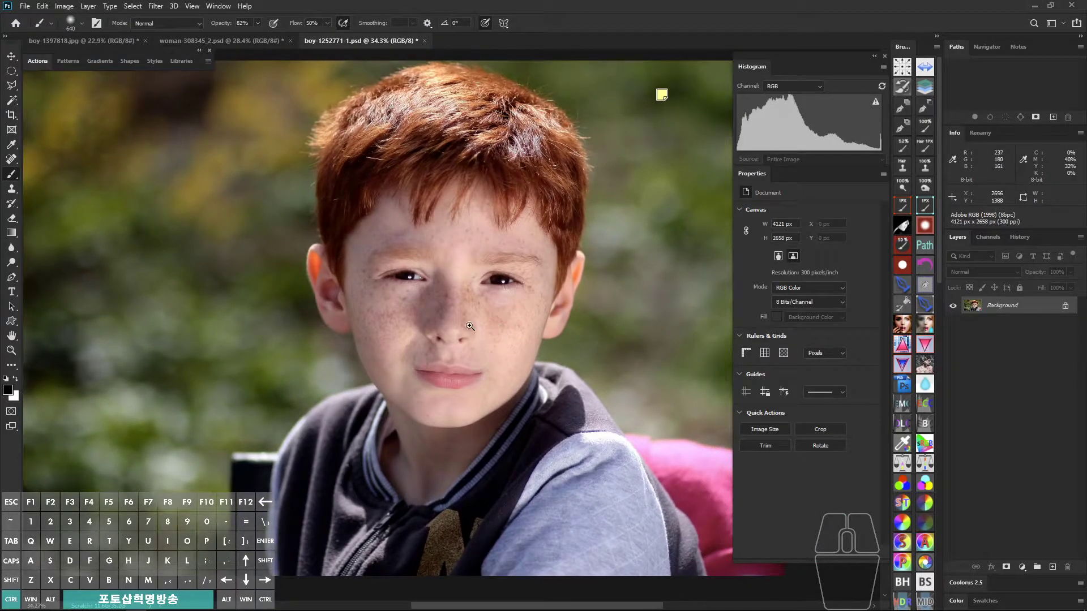
drag(430, 312, 466, 315)
click(1007, 305)
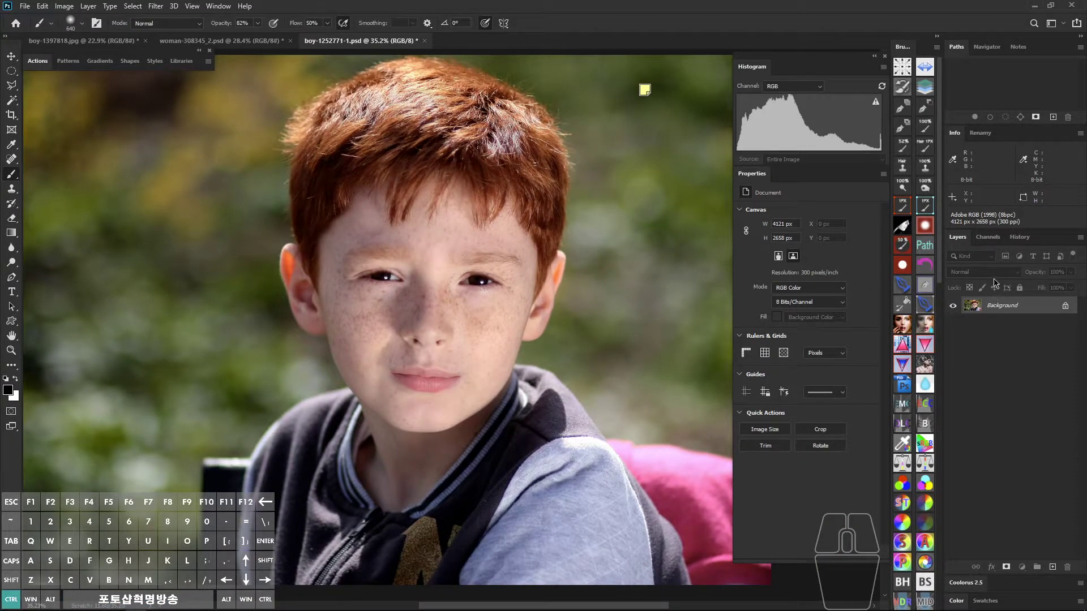
key(ctrl+j)
Step: Copy the entire Blue channel into a new alpha channel
click(987, 237)
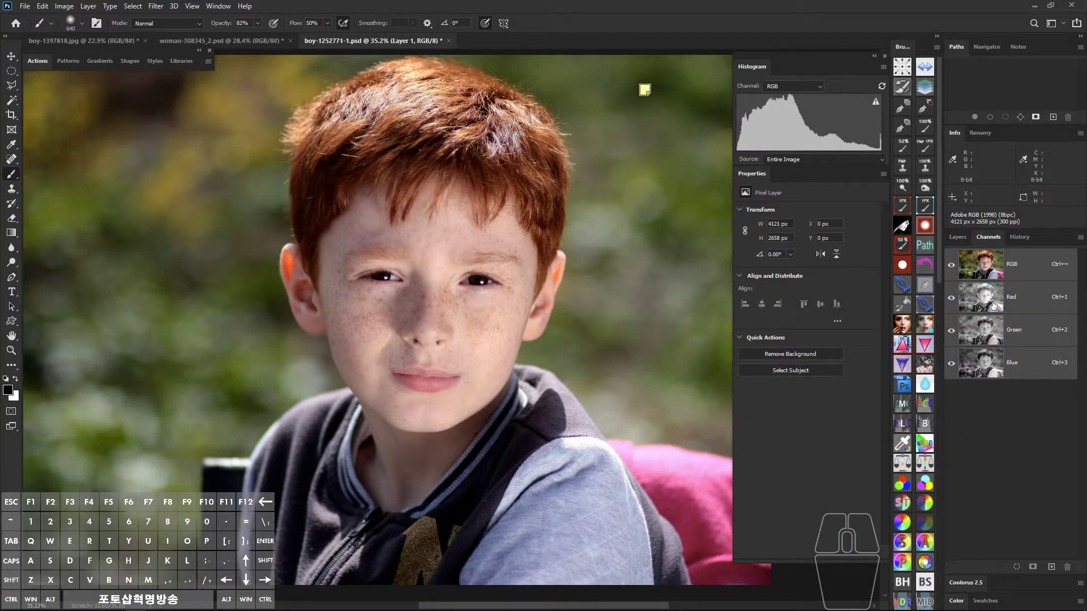
click(993, 372)
key(ctrl+a)
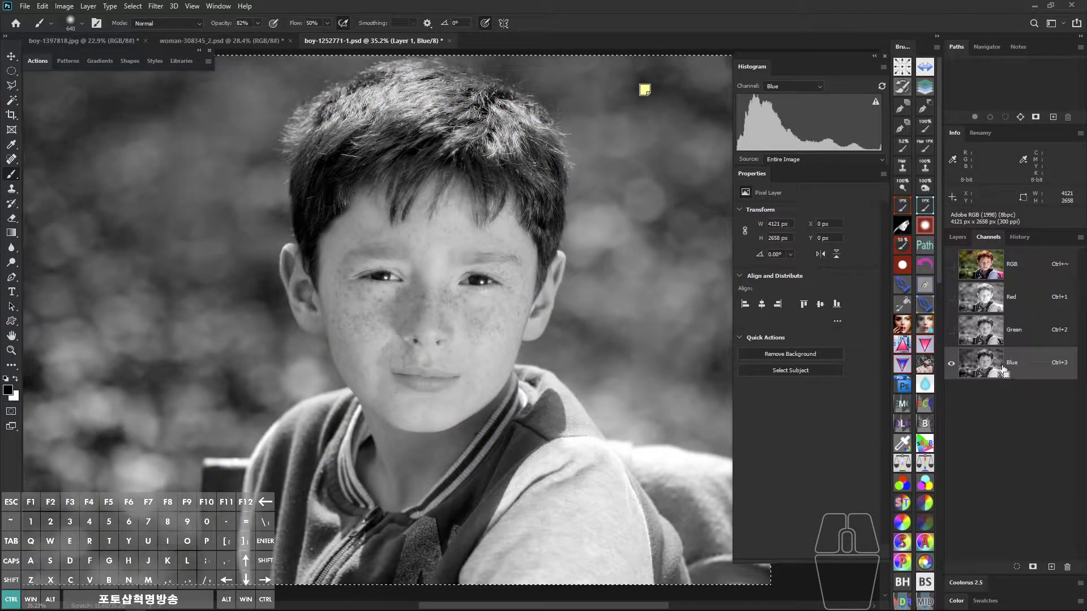
click(1051, 567)
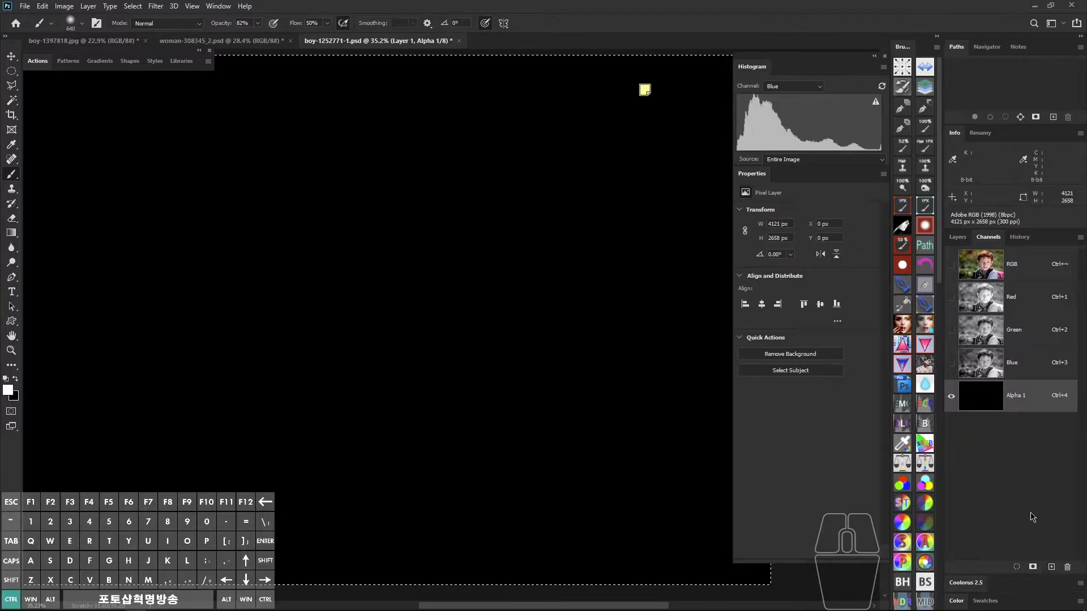
key(ctrl+v)
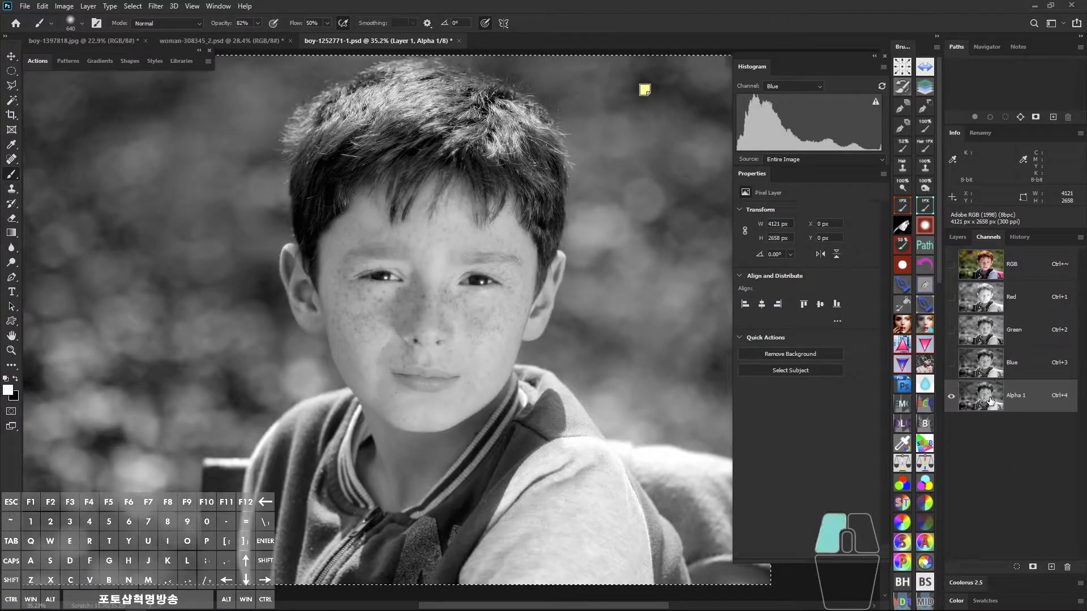
Step: Apply a High Pass filter to the alpha channel, raising the radius until the freckles stand out on the face
click(155, 5)
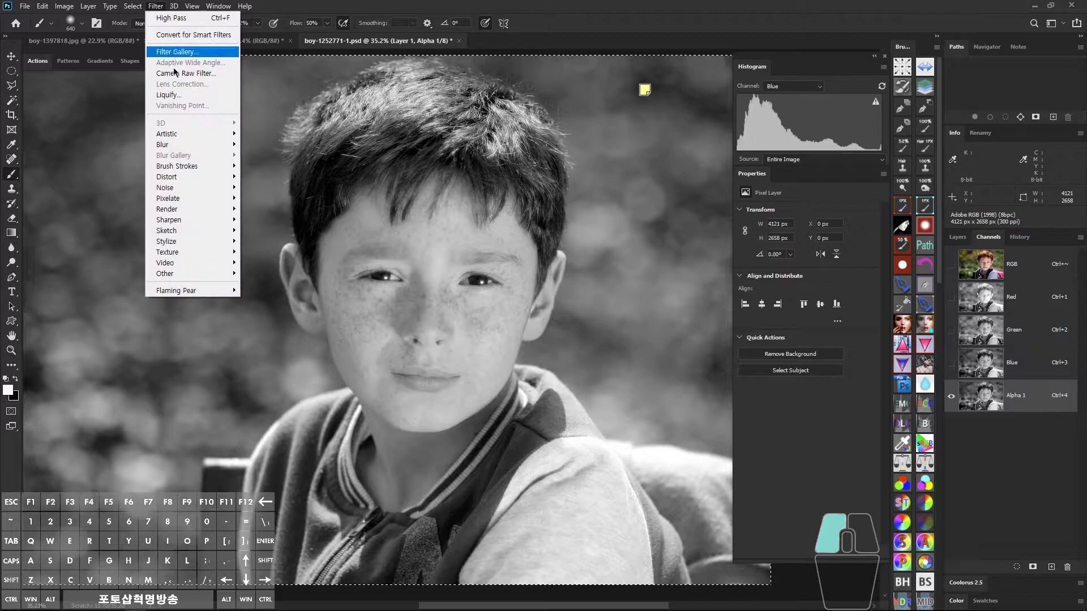
mouse_move(211, 275)
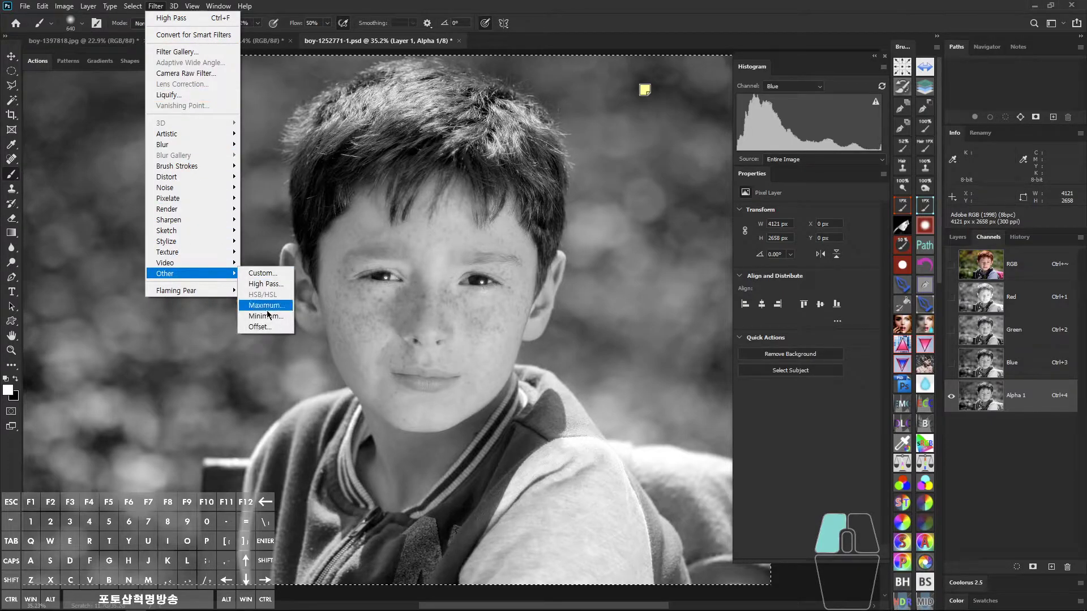
click(271, 285)
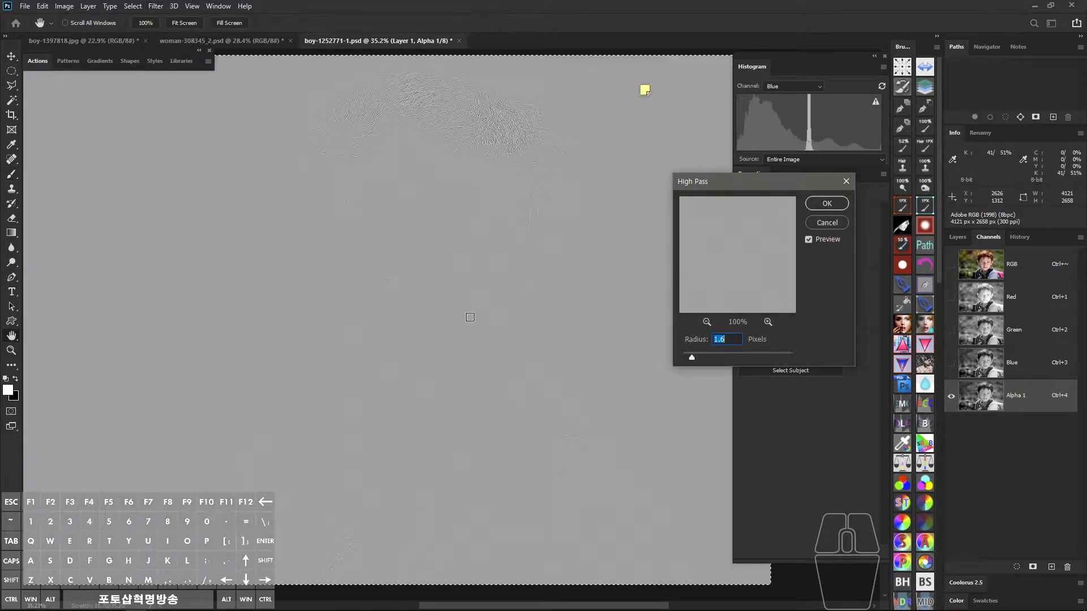
drag(478, 322, 521, 360)
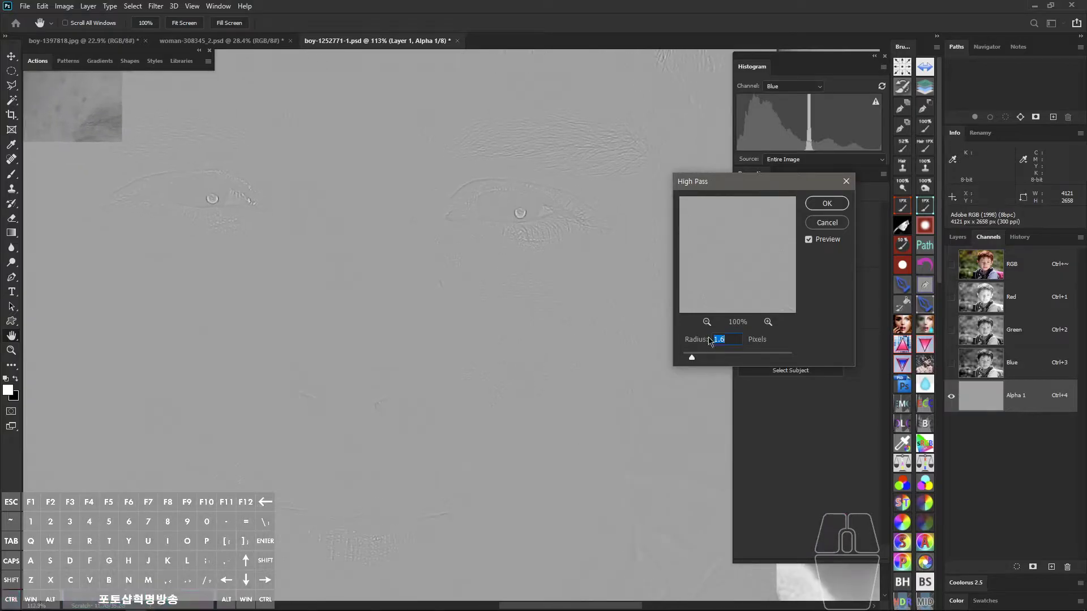
drag(691, 357, 739, 359)
click(830, 205)
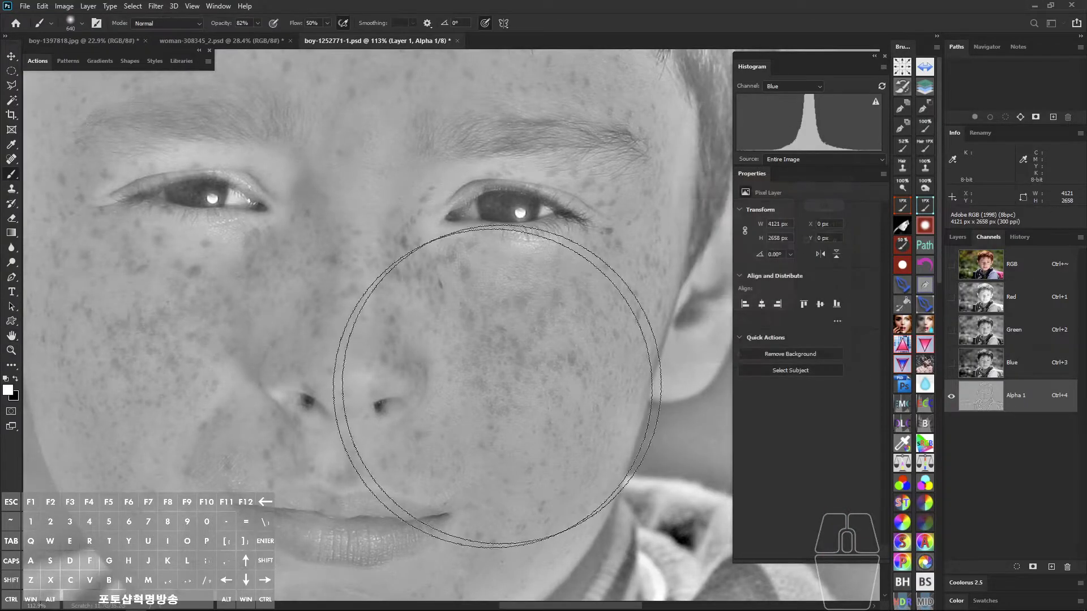
Step: Fade the alpha channel's High Pass result twice with Overlay mode at 100% opacity to strengthen the freckle contrast
drag(534, 329, 500, 357)
key(ctrl+a)
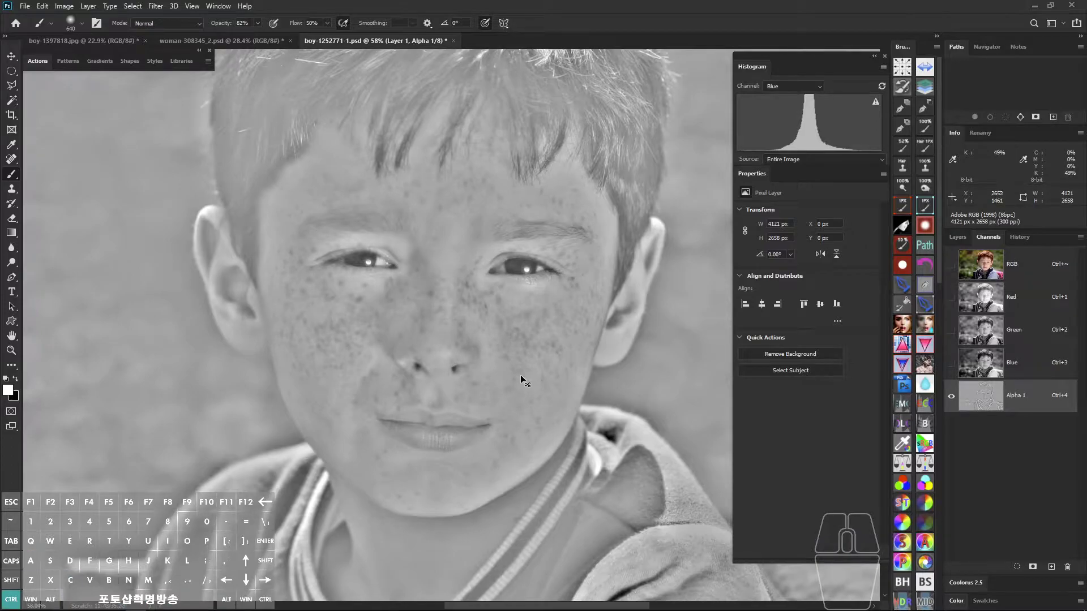
key(ctrl+shift+f)
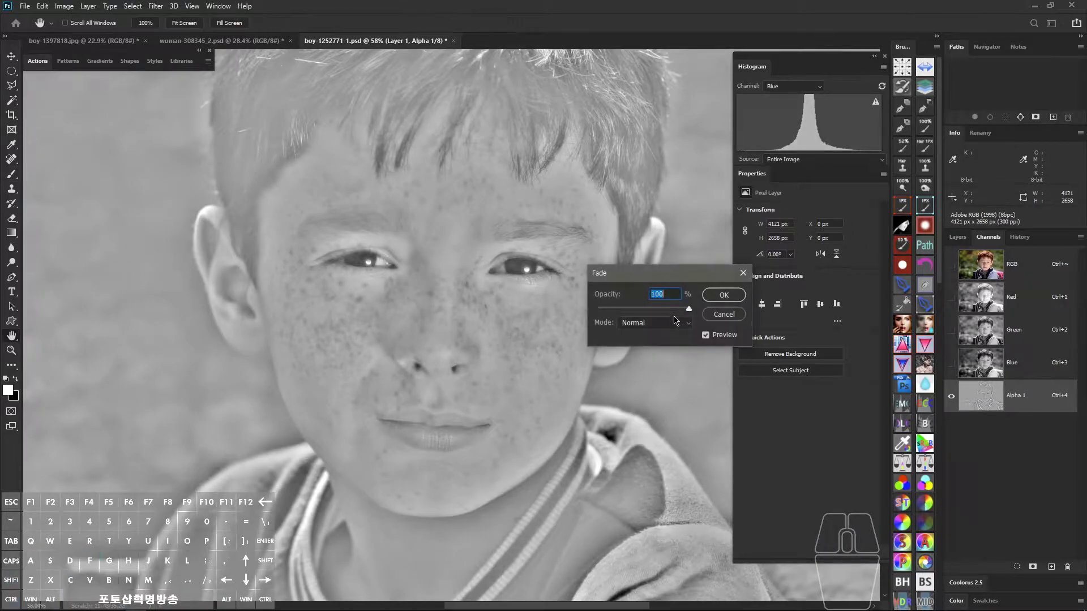
click(674, 321)
click(645, 446)
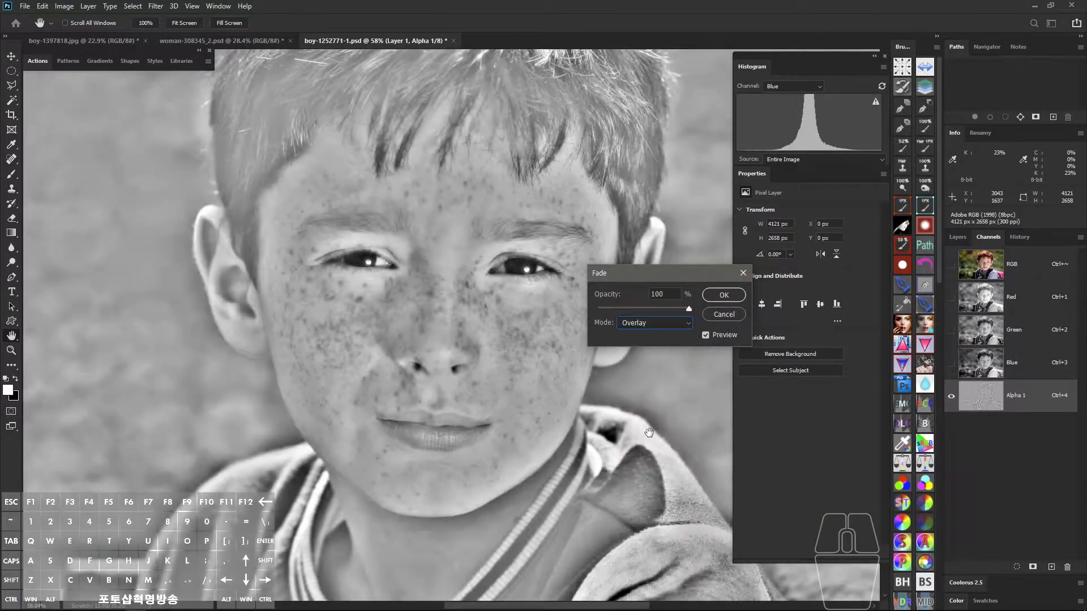
click(724, 294)
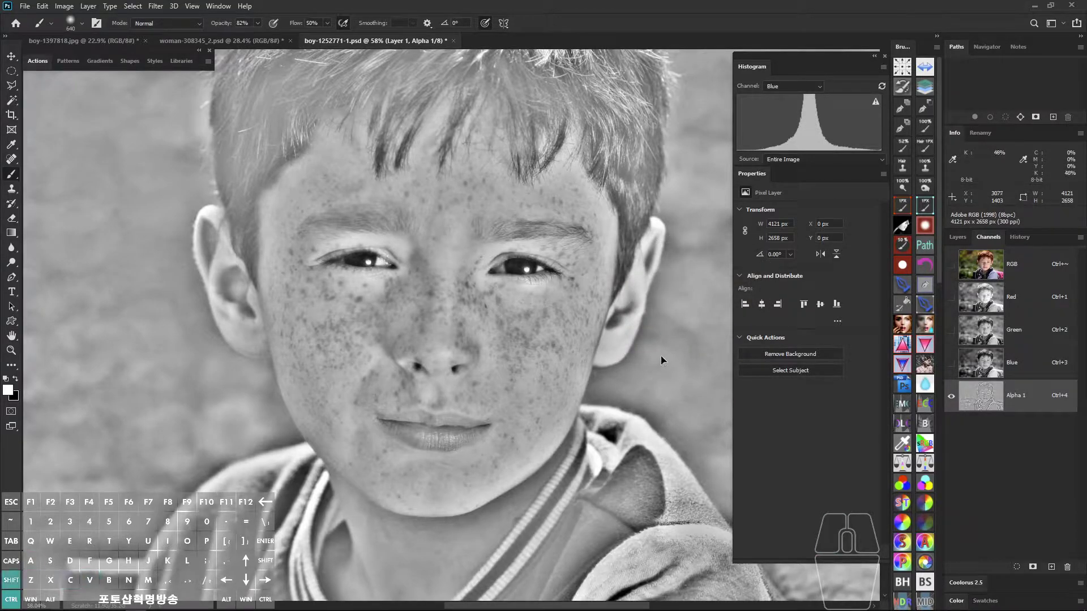
key(ctrl+shift+f)
click(675, 321)
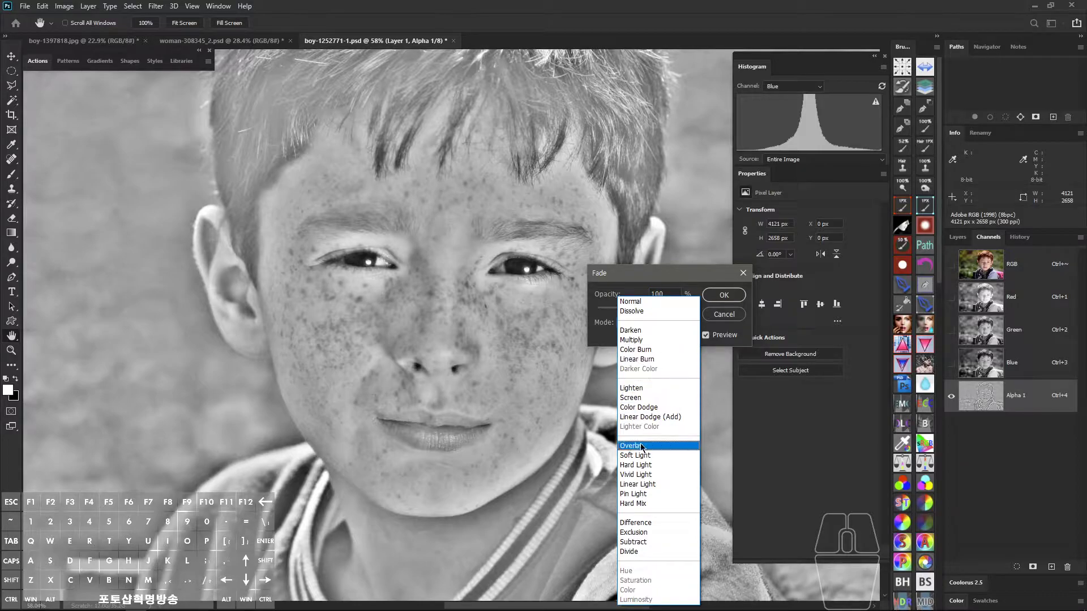
click(642, 446)
click(724, 295)
Step: Apply a third Fade in Overlay mode to the alpha channel at a much lower opacity
key(ctrl+space)
mouse_move(495, 352)
mouse_down()
mouse_move(577, 355)
mouse_move(555, 358)
mouse_up()
key(ctrl+space)
drag(603, 299, 582, 349)
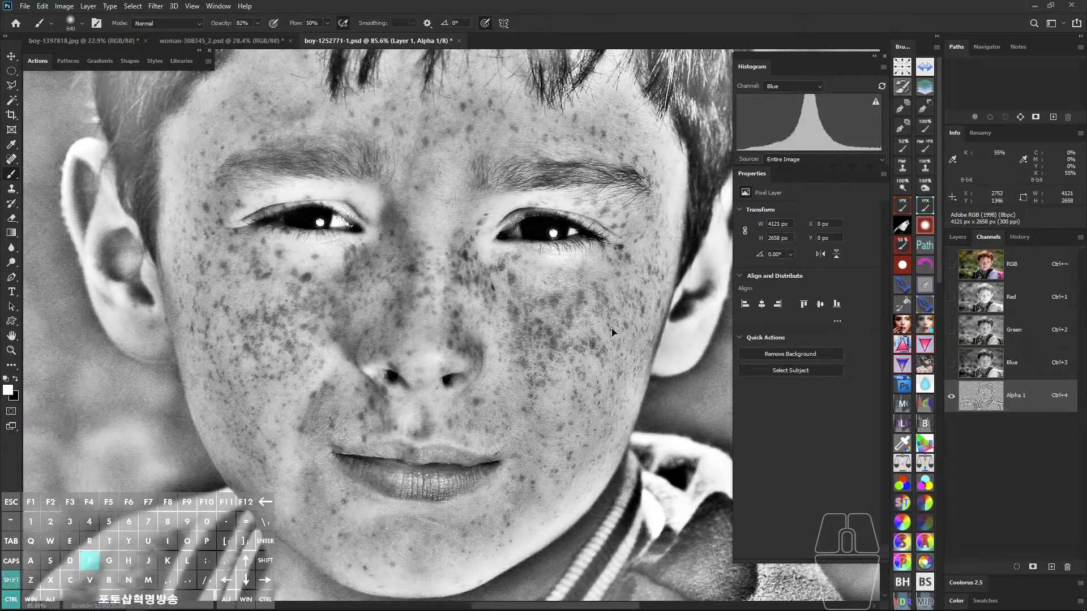
key(ctrl+shift+f)
click(654, 323)
click(648, 447)
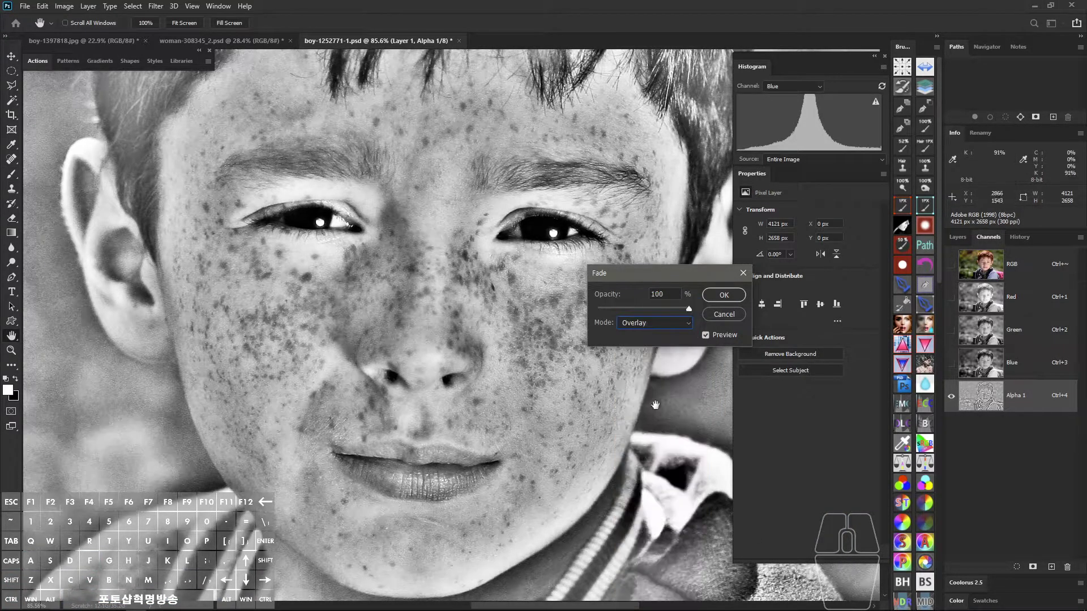
drag(688, 309, 607, 309)
mouse_move(605, 309)
mouse_down()
mouse_move(627, 309)
mouse_move(613, 310)
mouse_up()
click(627, 309)
click(724, 295)
Step: Load the alpha channel as a selection, restore the RGB composite and return to the layers with Layer 1 active
drag(572, 340, 449, 337)
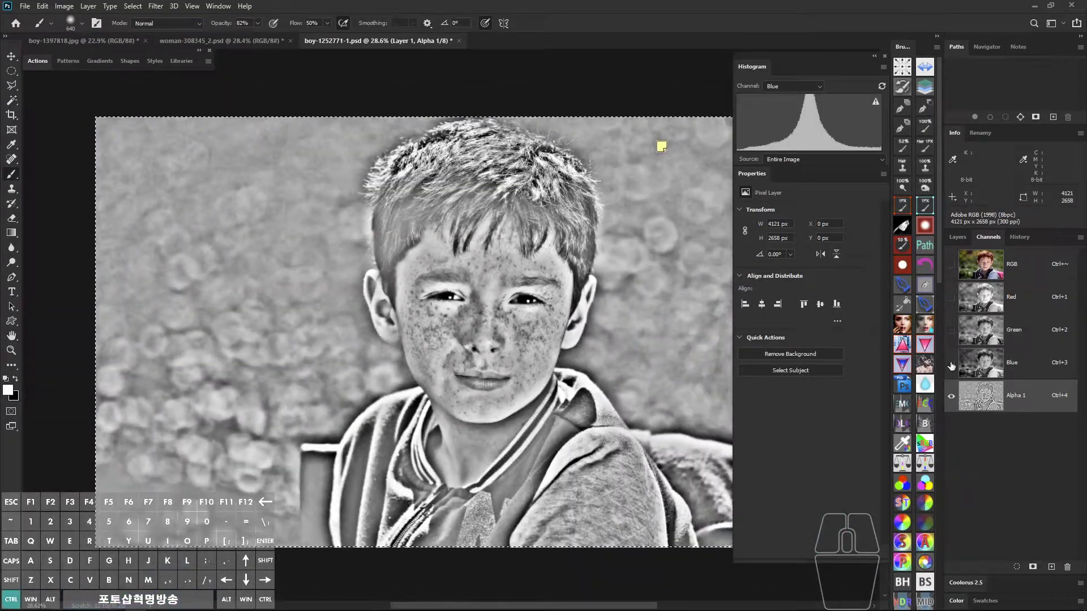
ctrl+click(1008, 259)
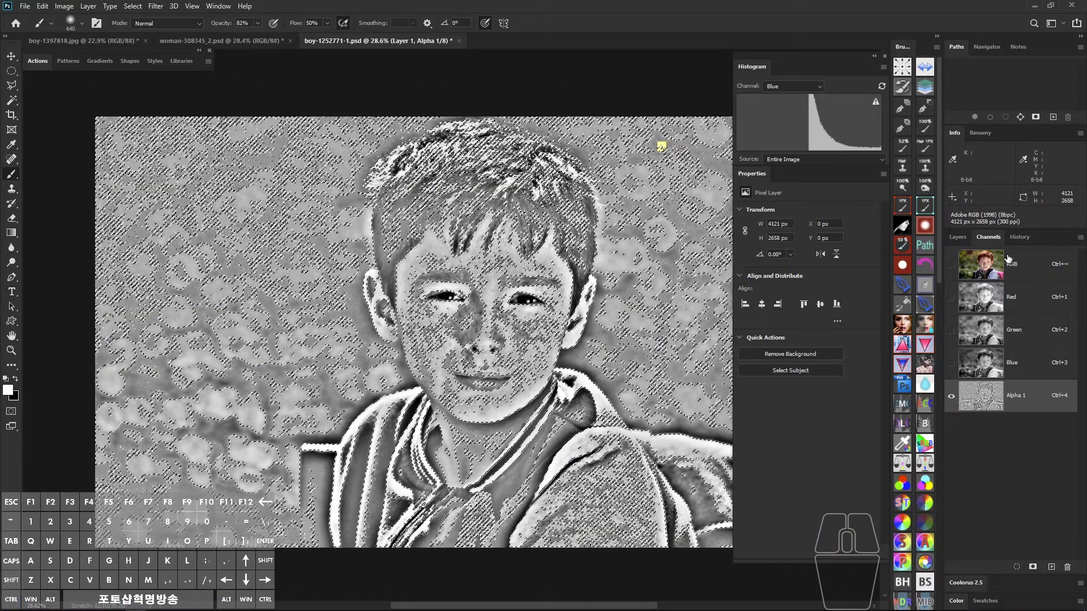
click(1008, 260)
ctrl+click(985, 395)
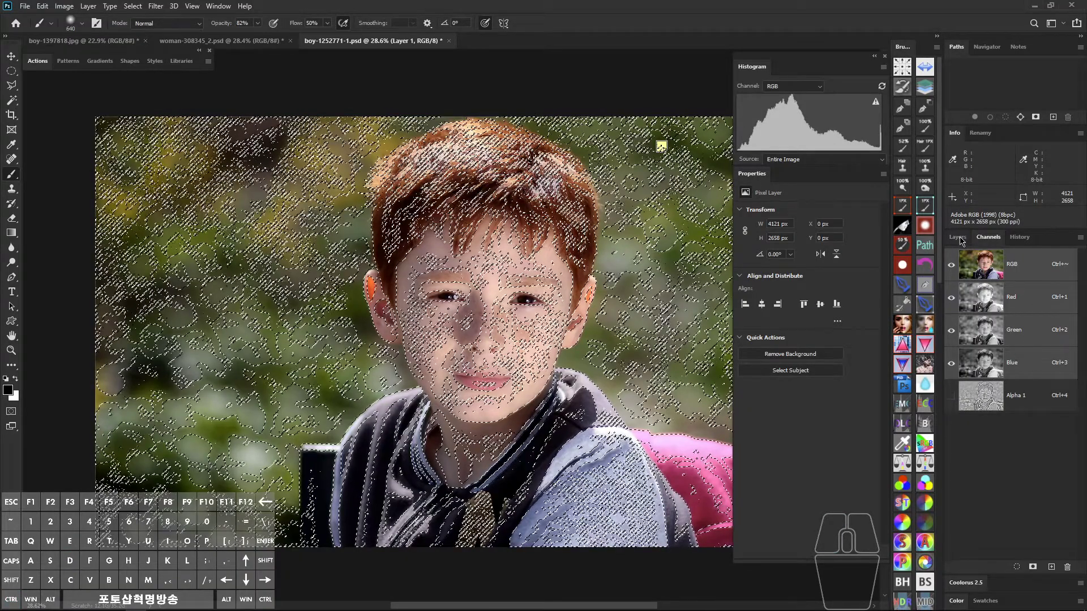
click(959, 237)
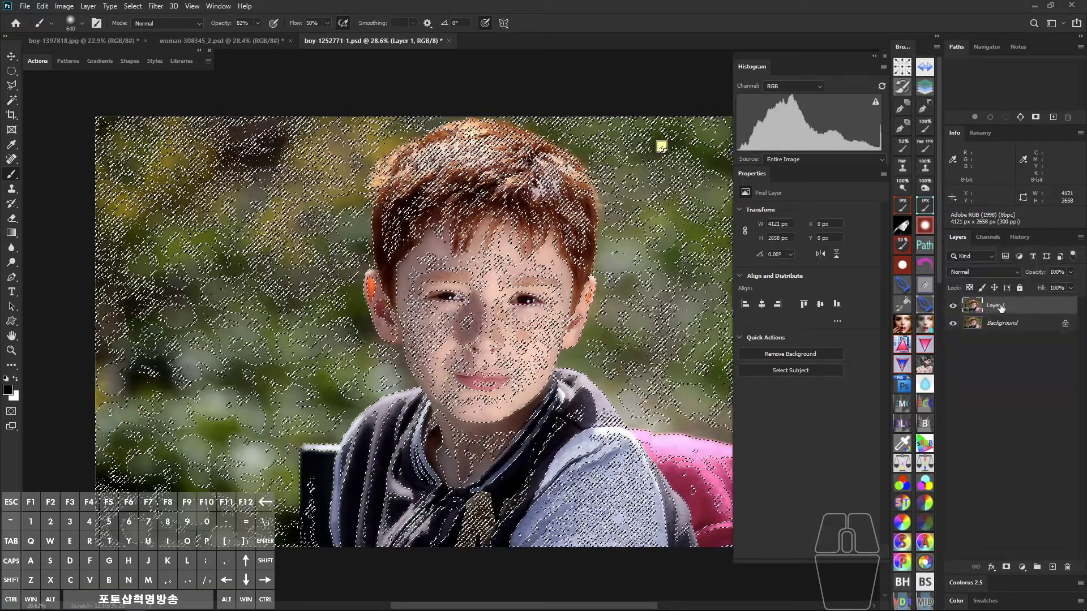
Step: Invert the selection and add a Curves adjustment layer above Layer 1 masked by it
key(ctrl+shift+i)
key(ctrl+shift+m)
drag(546, 326, 630, 335)
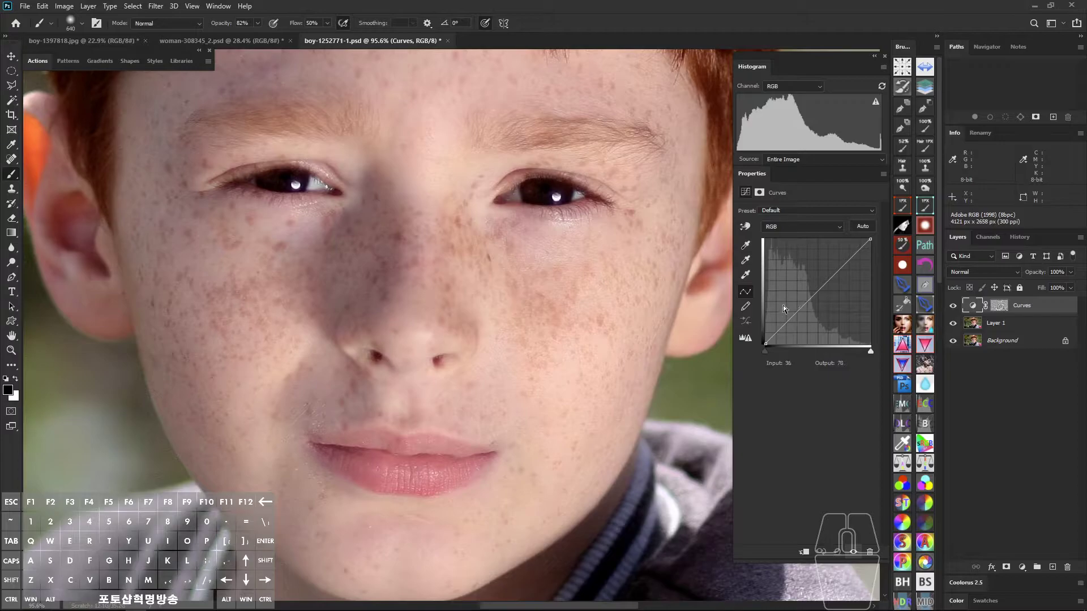
Step: Brighten the freckles by raising a shadow point and an upper midtone point on the curve, the upper at input 146, output 182
drag(789, 317, 794, 308)
click(830, 270)
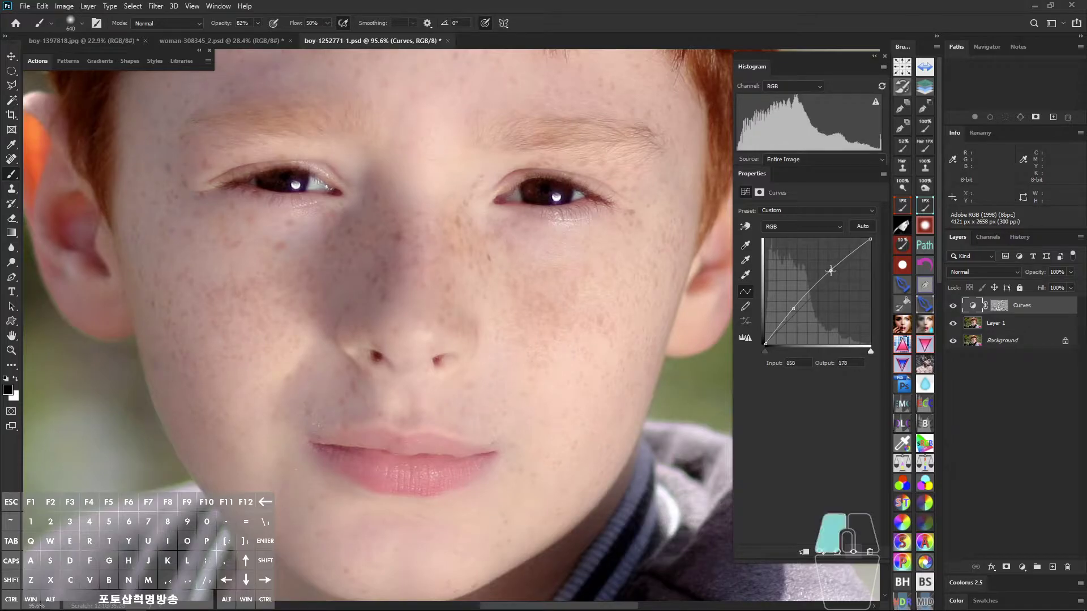
drag(828, 277, 828, 275)
drag(793, 309, 793, 302)
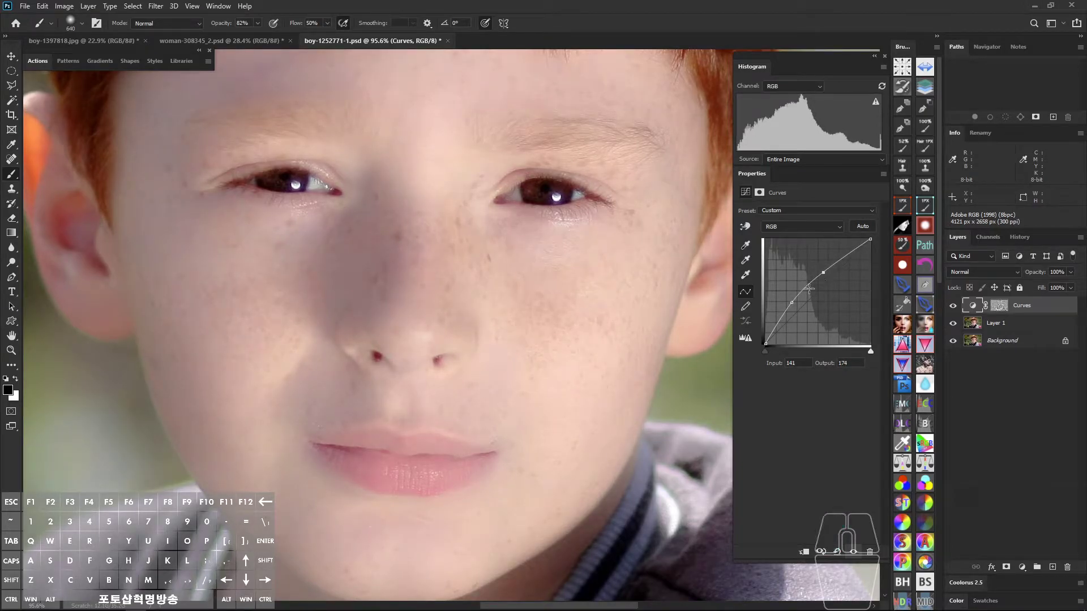
drag(790, 298, 788, 295)
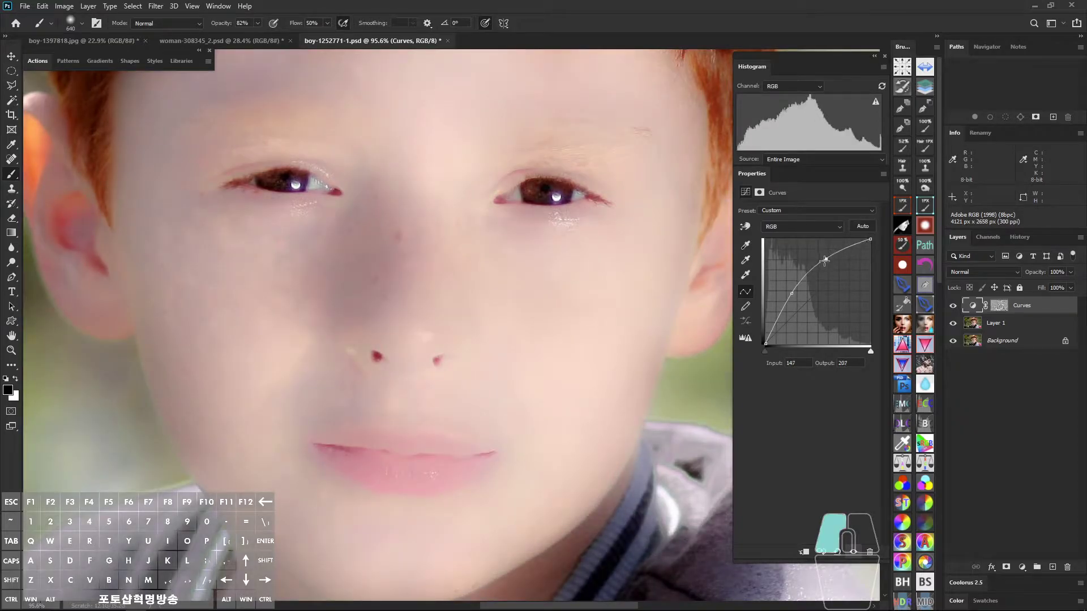
drag(825, 260, 794, 304)
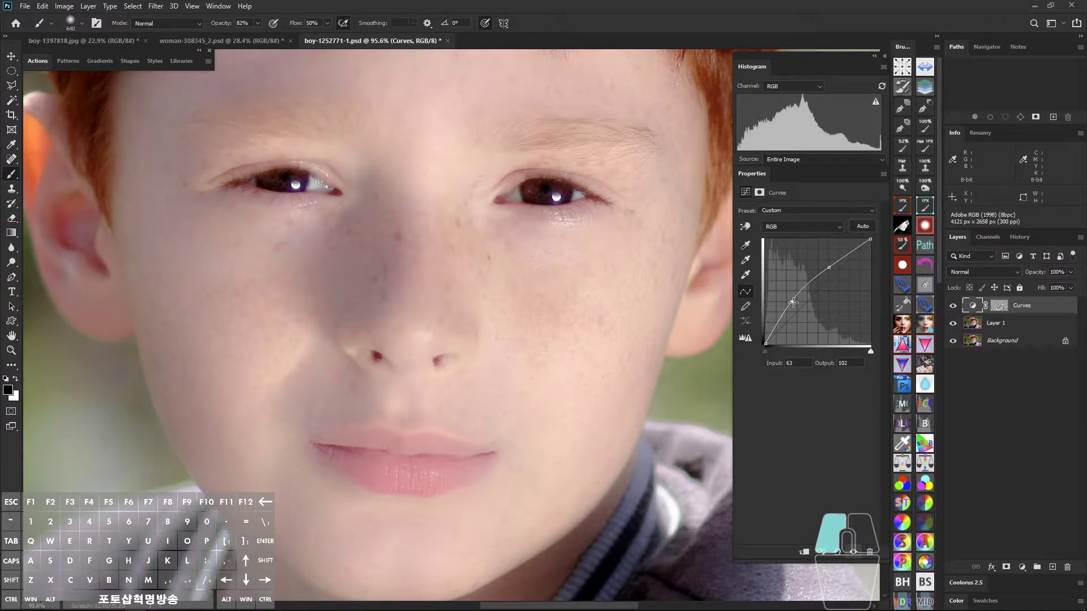
drag(792, 303, 793, 306)
drag(832, 270, 825, 269)
drag(791, 306, 790, 308)
drag(824, 271, 825, 273)
drag(792, 308, 825, 269)
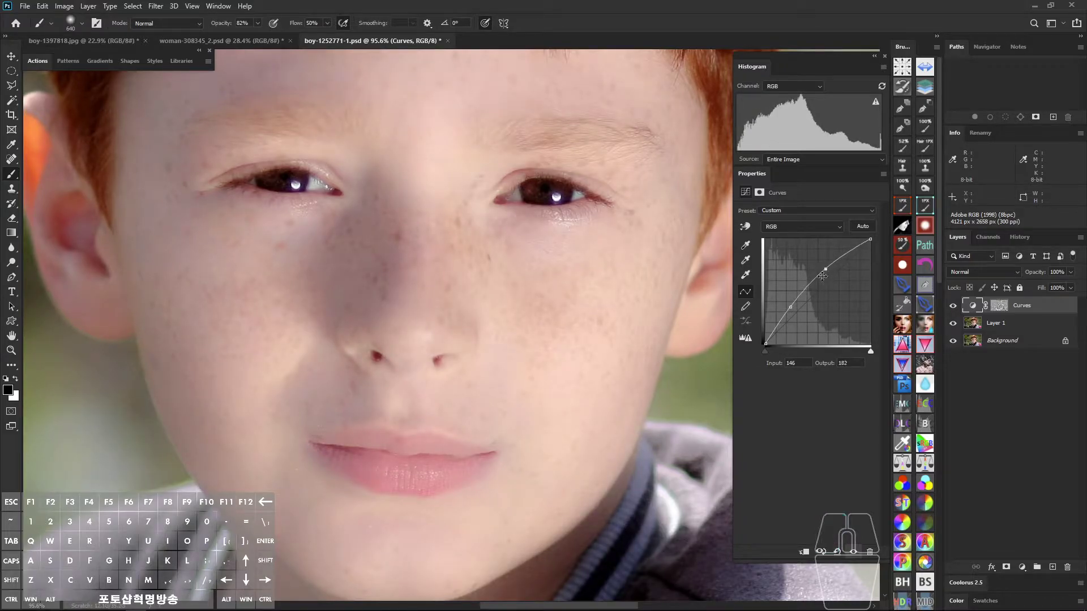
Step: Stamp all visible layers into a new layer above the Curves layer
scroll(566, 323, down, 3)
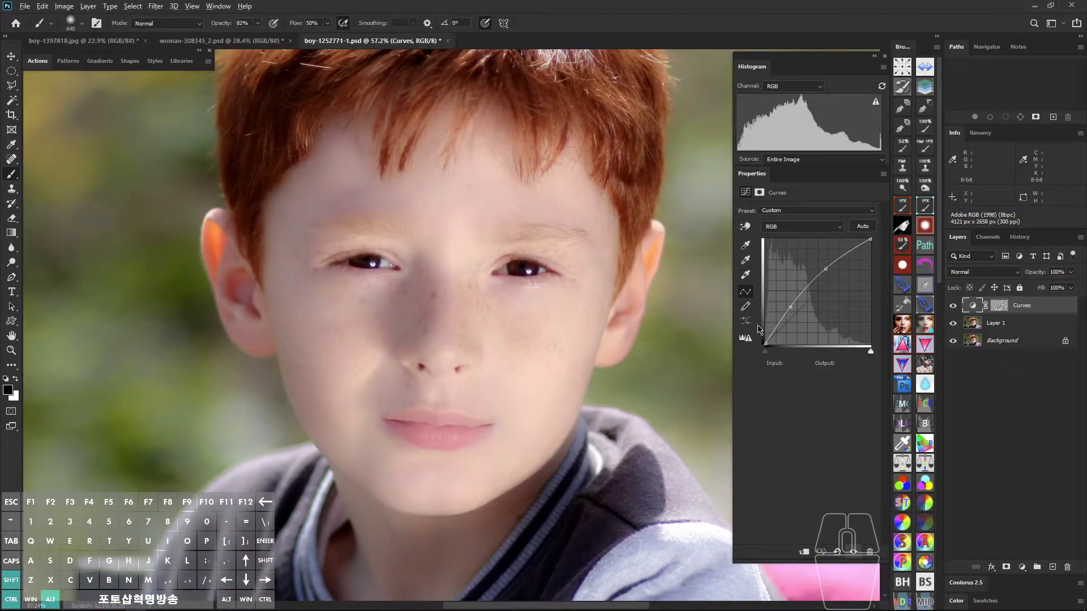
key(ctrl+shift+alt+e)
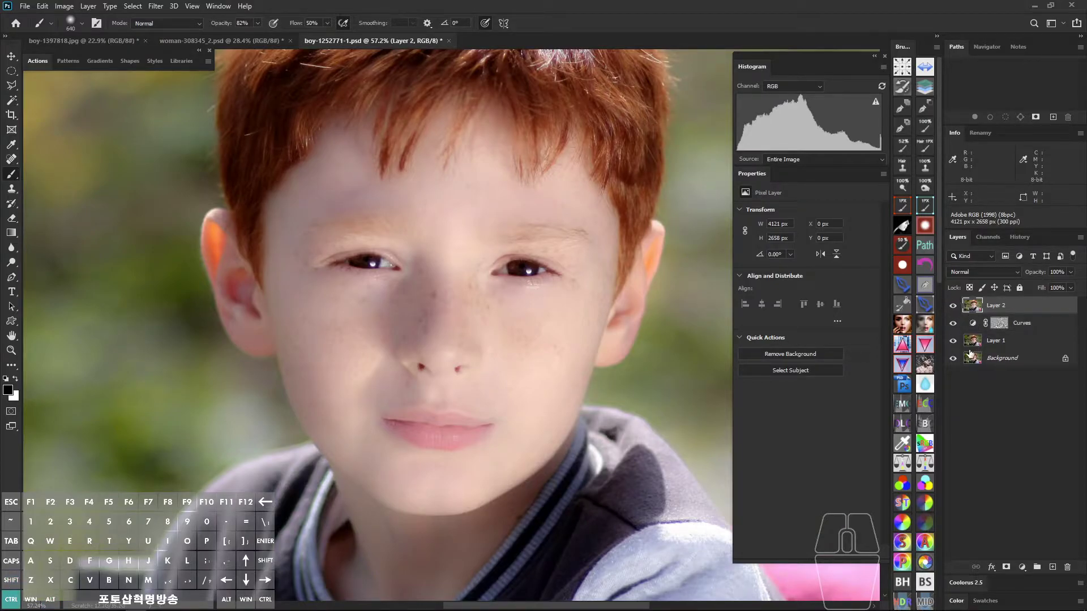
Step: Duplicate Layer 2, hide the duplicate and make the original Layer 2 active
key(ctrl+j)
click(952, 305)
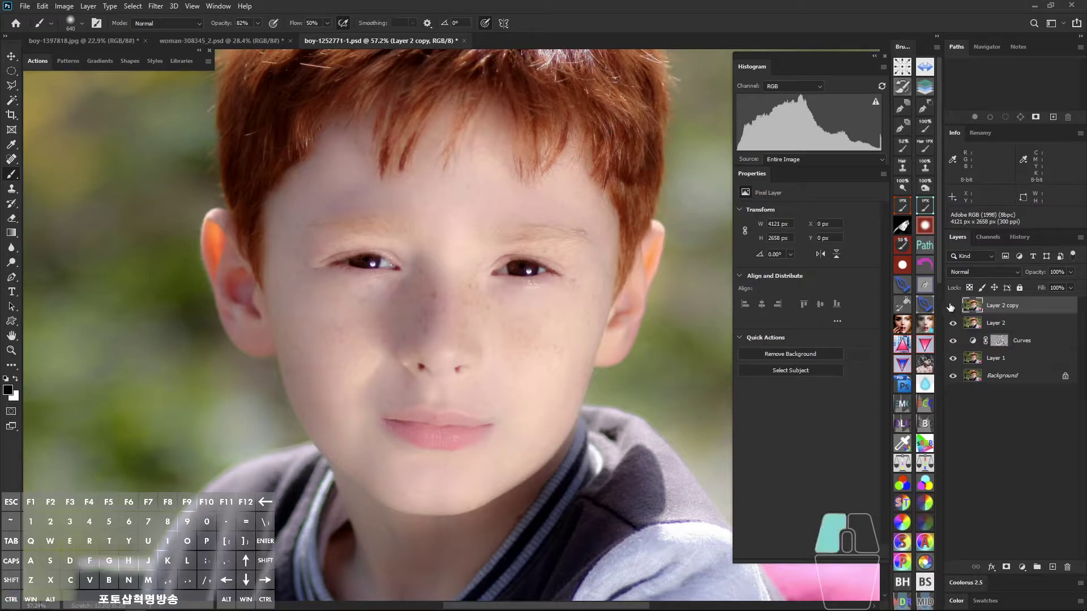
click(1002, 324)
Step: Choose the Spot Healing Brush and add an empty layer above Layer 2 for the retouching
drag(351, 316, 443, 344)
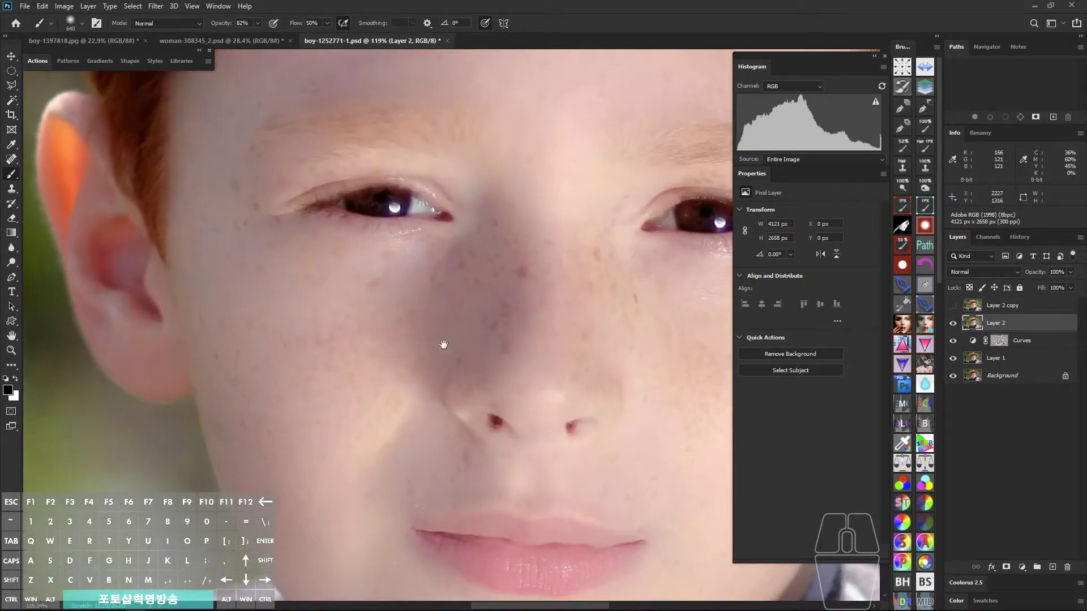
click(12, 158)
click(50, 160)
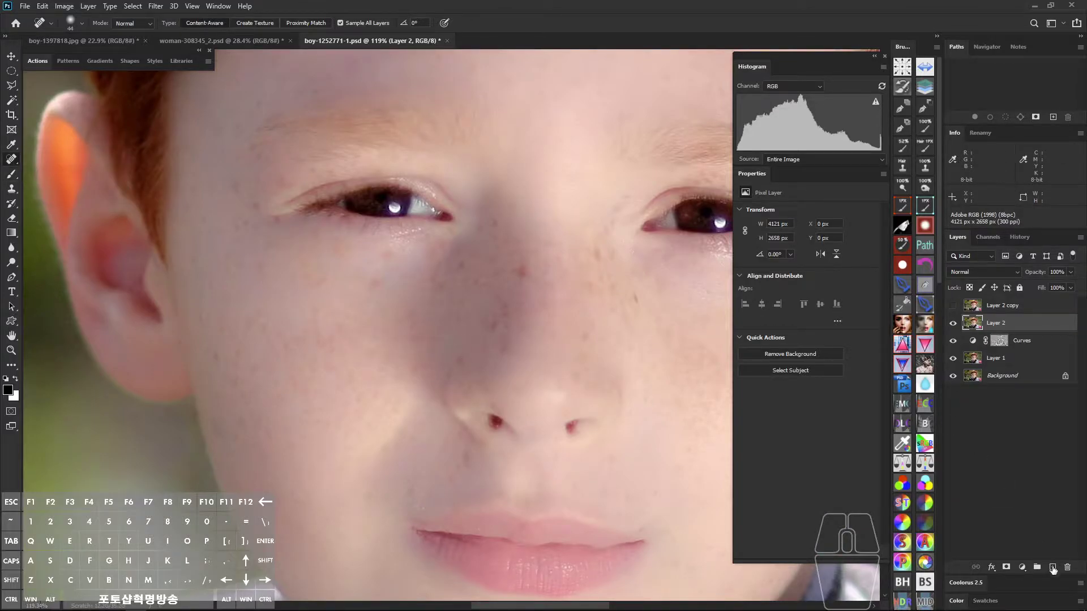
click(1052, 567)
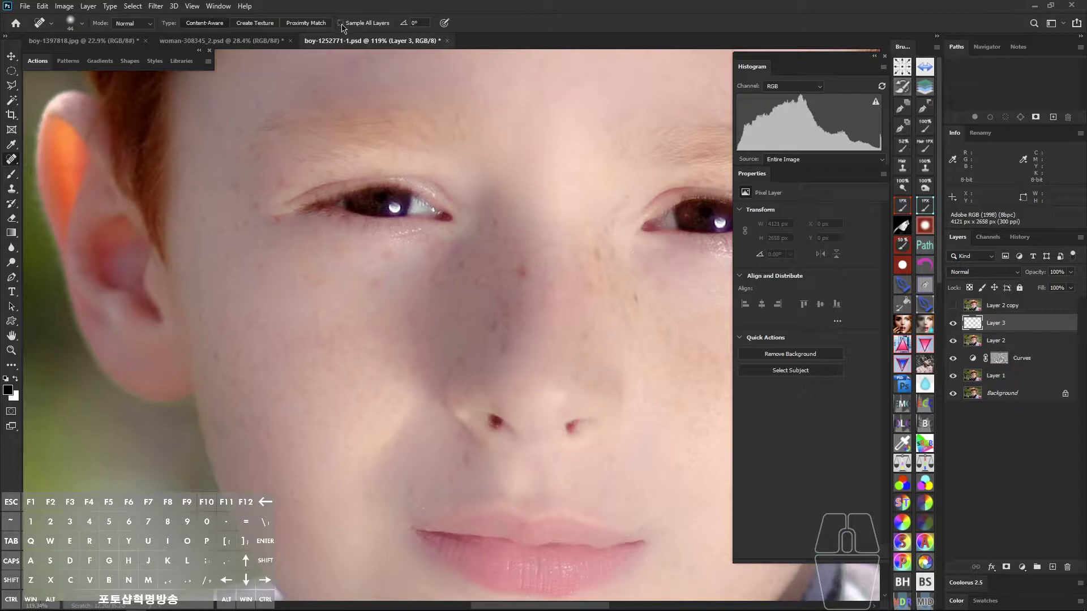
Step: Compare the face with only the Background shown against all layers, and inspect the Curves adjustment's settings
drag(582, 353, 499, 344)
drag(562, 321, 571, 320)
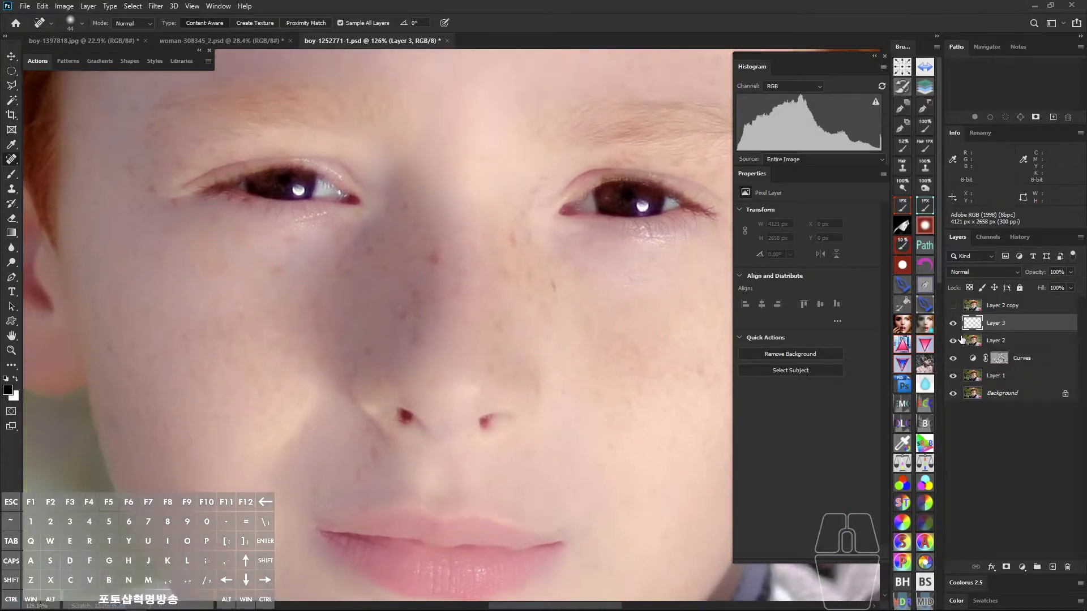
click(953, 377)
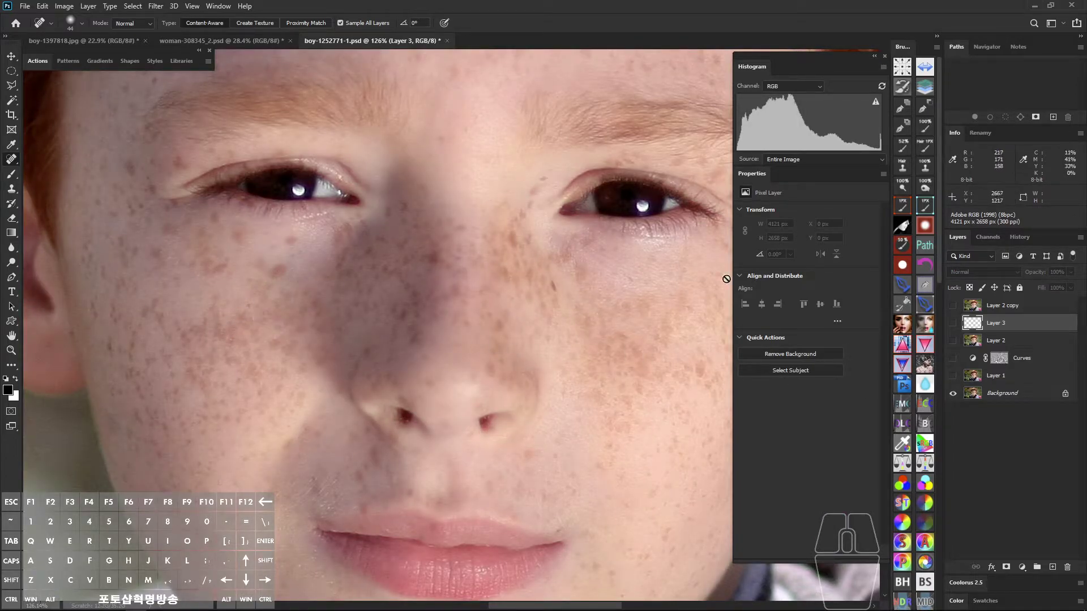
click(952, 376)
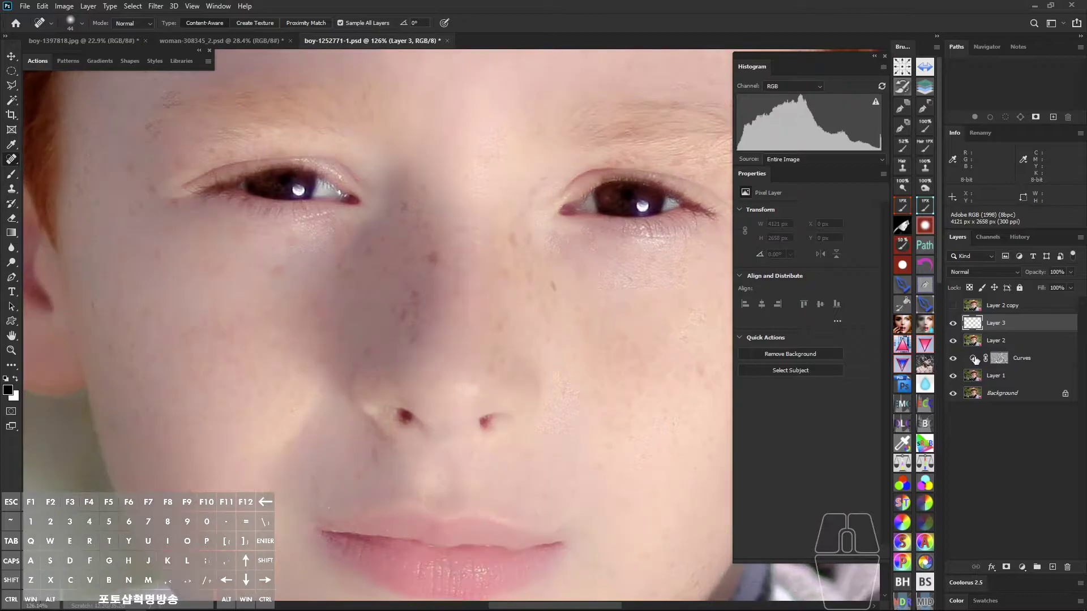
click(973, 359)
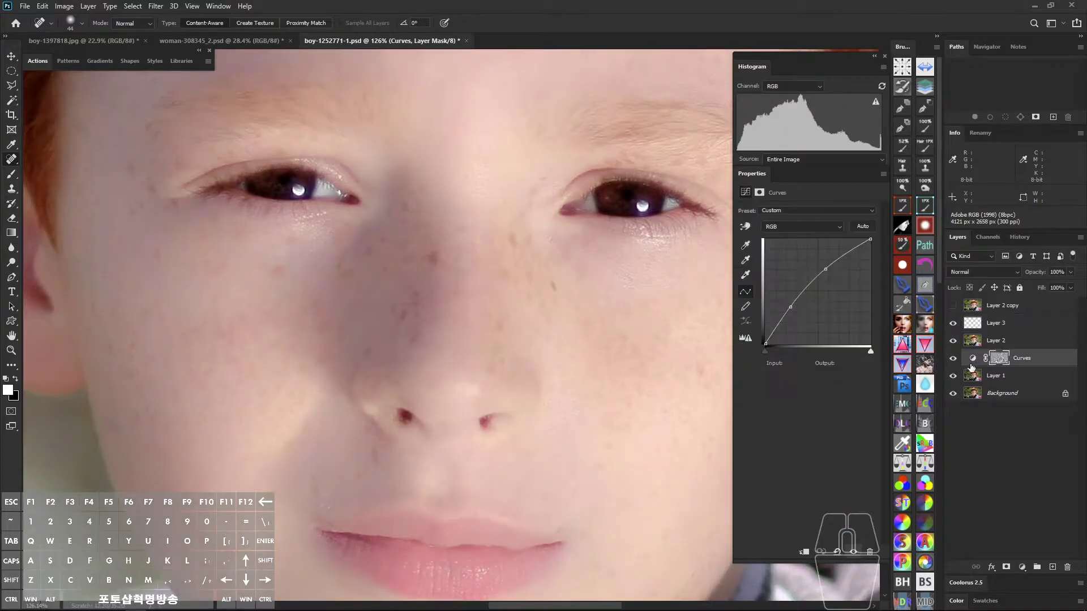
Step: On Layer 3, heal the freckles on the boy's right temple and around the outer corner of that eye
click(995, 325)
scroll(279, 279, up, 3)
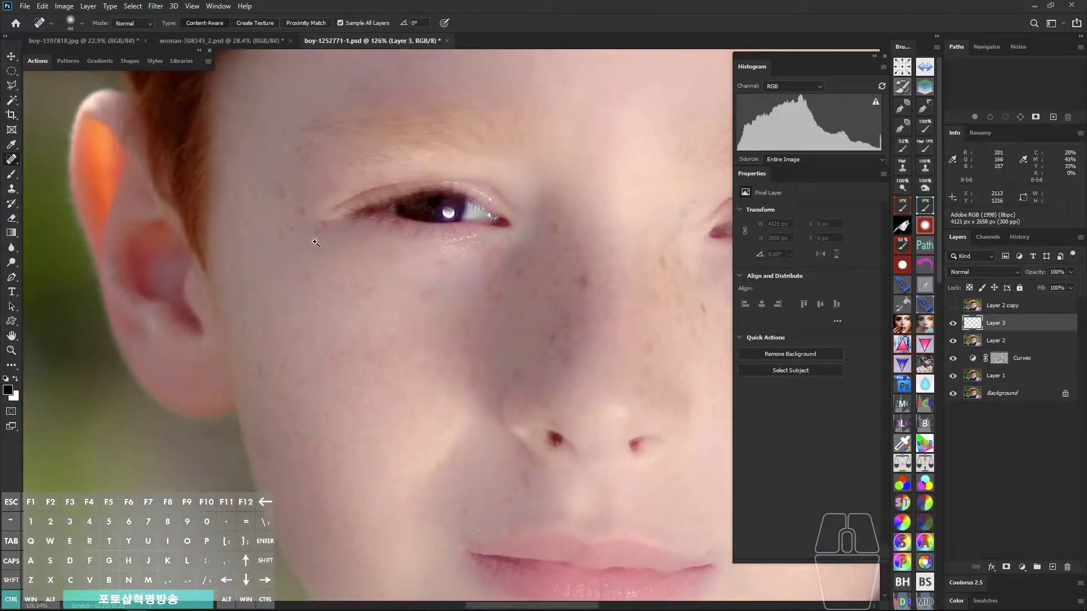
click(301, 181)
click(333, 185)
click(365, 253)
click(312, 256)
click(349, 292)
click(297, 314)
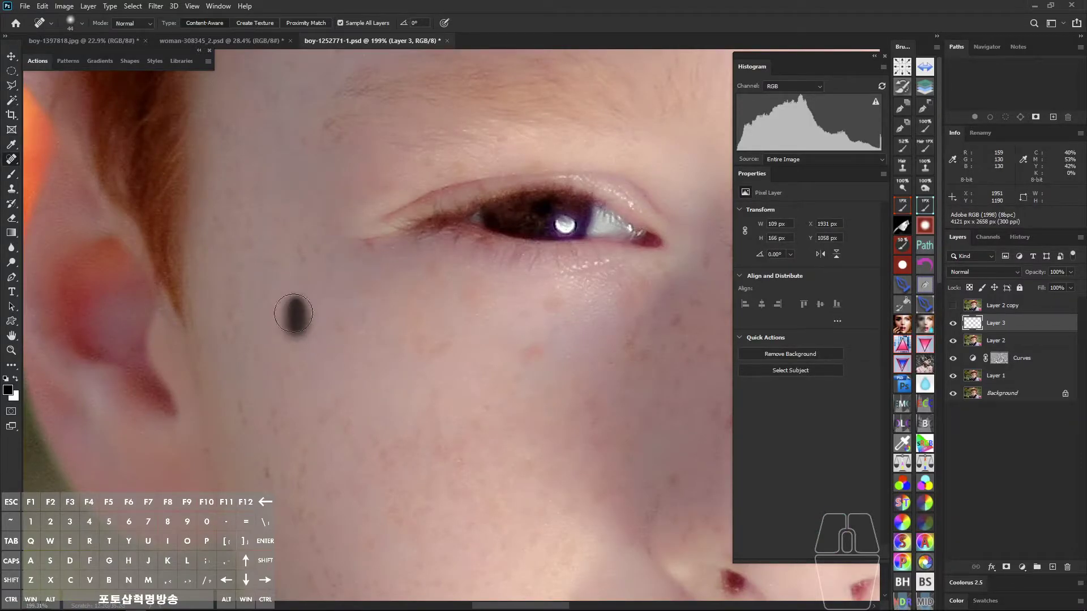
Step: Heal the freckles down the boy's outer right cheek, from beside the ear toward the jaw
drag(287, 402, 293, 289)
click(284, 260)
click(274, 358)
click(305, 399)
click(308, 366)
click(352, 306)
drag(325, 379, 325, 305)
click(309, 300)
drag(325, 357, 331, 380)
click(319, 396)
drag(346, 452, 323, 339)
click(337, 327)
click(286, 317)
click(298, 262)
click(289, 240)
mouse_move(356, 389)
mouse_down()
mouse_move(320, 351)
mouse_move(325, 393)
mouse_up()
click(334, 373)
click(371, 433)
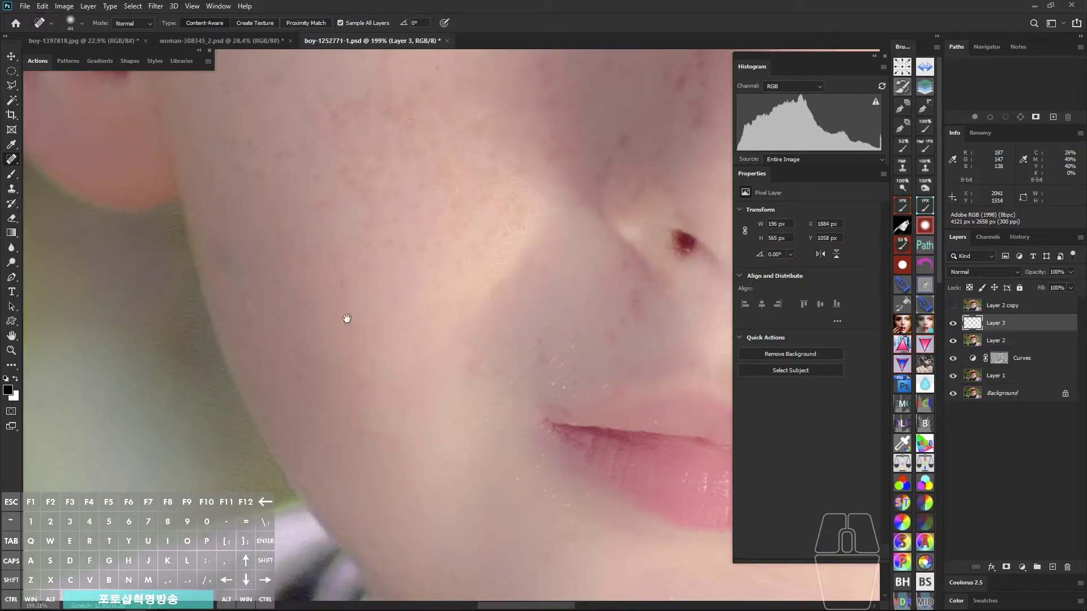
Step: Heal the remaining spots on the outer right cheek beside the earlobe
drag(347, 320, 369, 432)
click(294, 323)
click(262, 262)
click(286, 303)
click(309, 305)
click(301, 263)
click(281, 288)
click(273, 251)
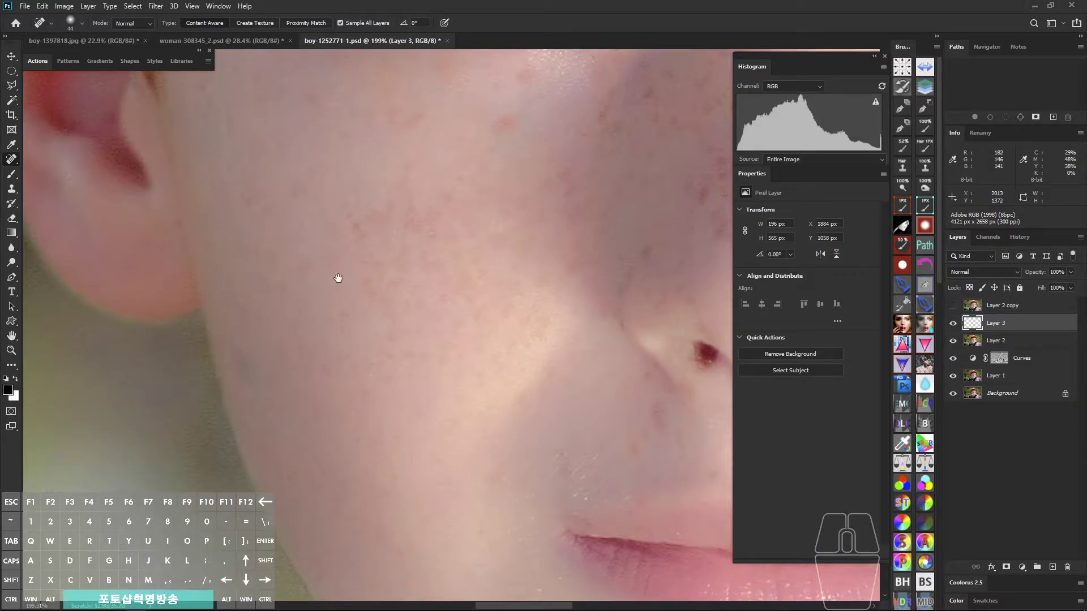
Step: Heal the freckles across the middle of the right cheek and on the shaded side of the nose
drag(337, 281, 364, 354)
click(314, 345)
drag(423, 309, 429, 355)
drag(341, 280, 324, 306)
drag(352, 214, 360, 224)
drag(441, 232, 451, 244)
click(551, 242)
click(552, 203)
mouse_move(646, 232)
mouse_down()
mouse_move(456, 245)
mouse_move(446, 258)
mouse_up()
click(508, 219)
click(591, 232)
click(555, 301)
click(543, 323)
drag(399, 355, 479, 243)
click(347, 236)
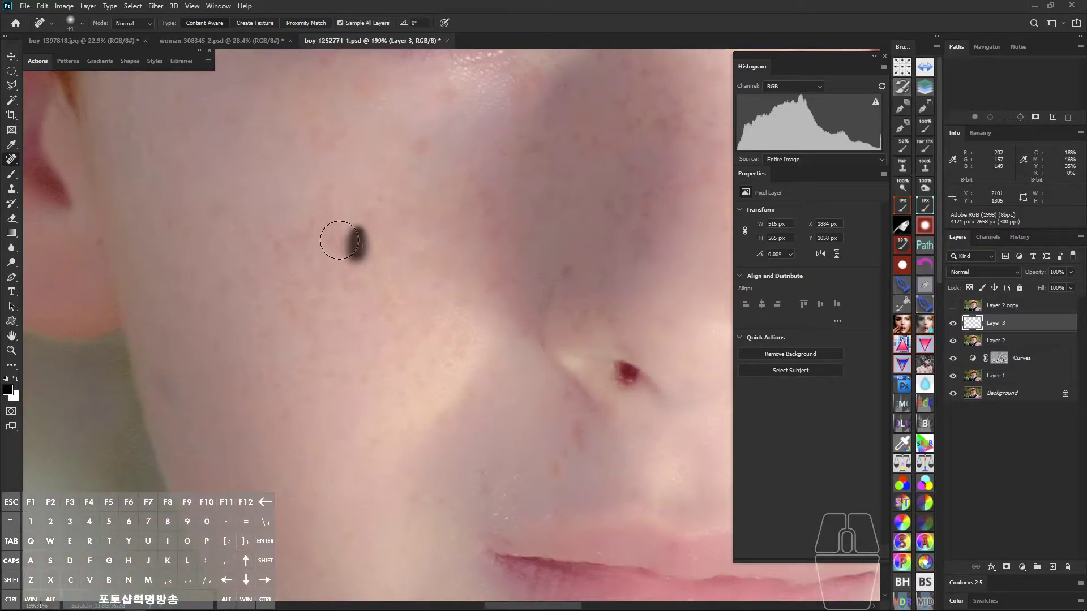
Step: Heal the spots on the lower right cheek and toward the corner of the mouth
click(273, 238)
click(284, 308)
click(262, 342)
click(276, 408)
click(213, 359)
click(192, 303)
click(218, 341)
click(179, 272)
mouse_move(497, 435)
mouse_down()
mouse_move(396, 353)
mouse_move(342, 333)
mouse_up()
drag(419, 324, 419, 342)
click(396, 361)
Step: Clean up the leftover blemishes below the right eye and along the outer edge of that cheek
key(ctrl+minus)
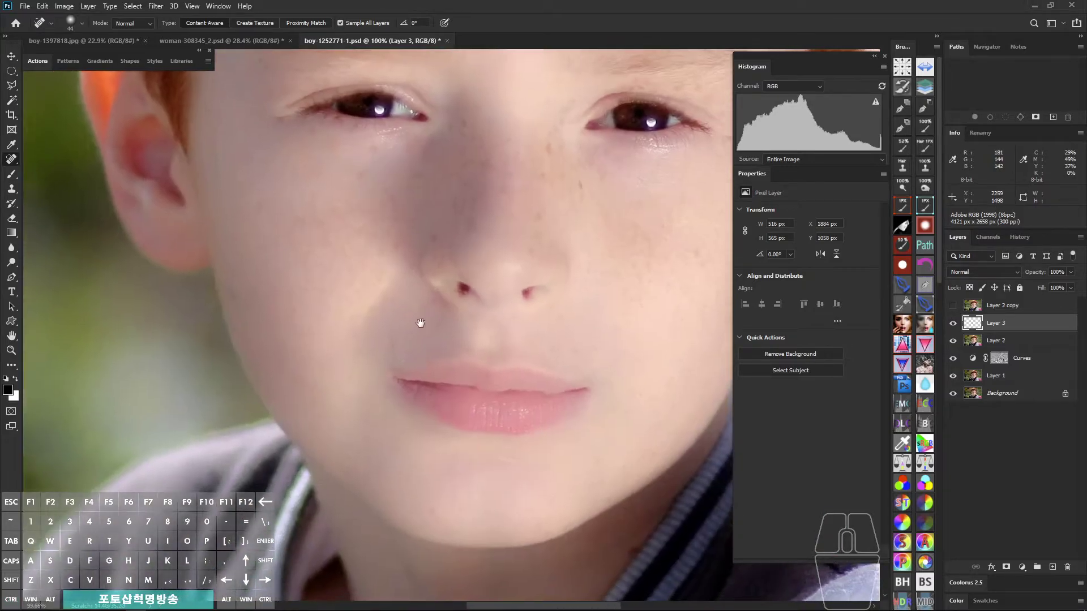
scroll(414, 271, up, 1)
click(394, 284)
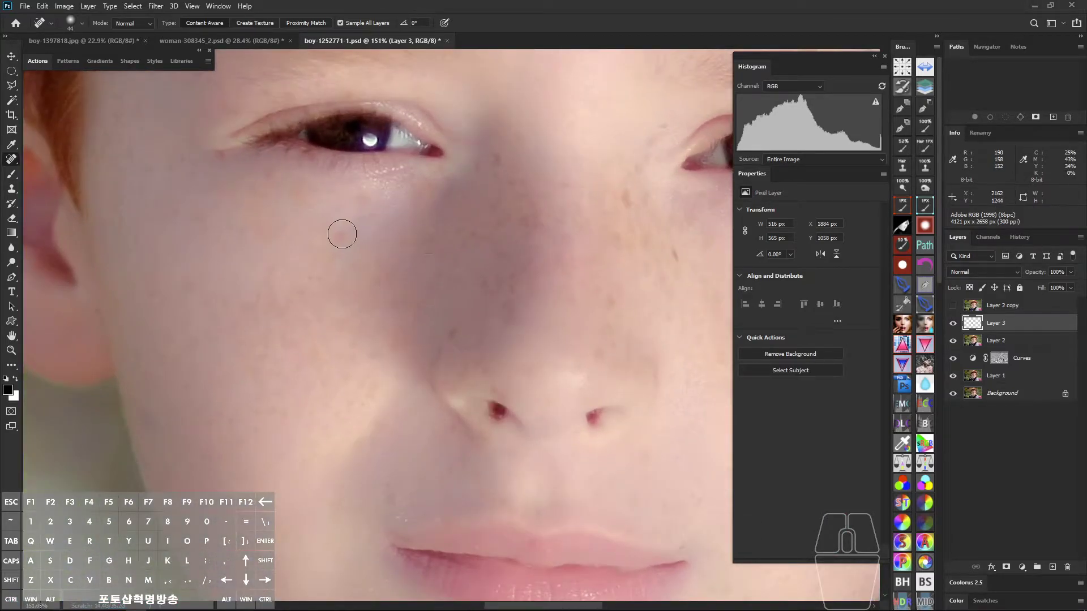
click(261, 177)
click(260, 226)
click(189, 223)
click(163, 292)
click(171, 371)
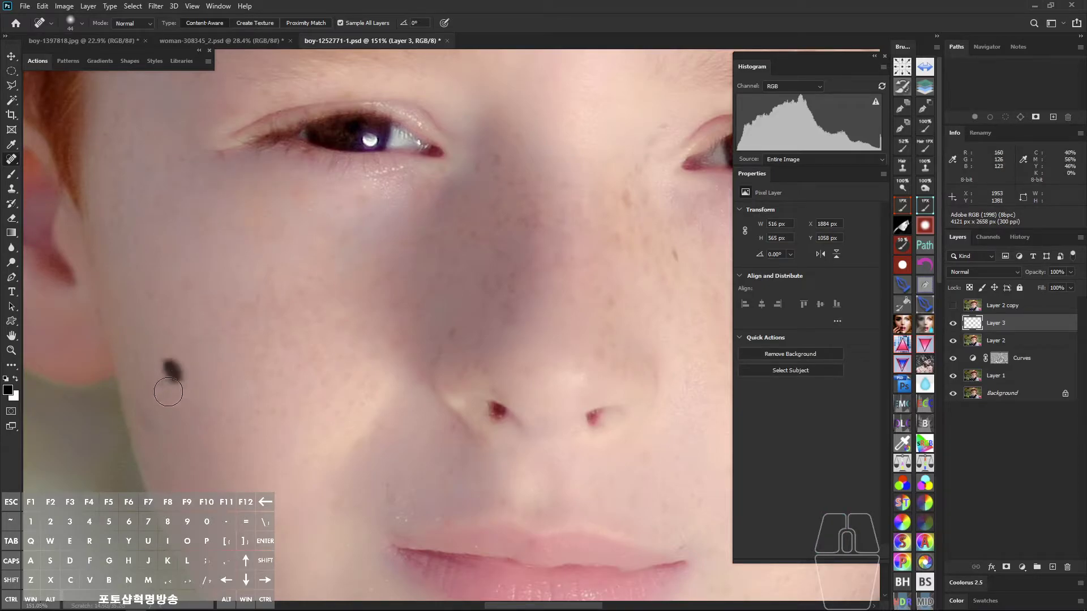
Step: Heal the freckles on the nose bridge and the shaded side of the nose between the eyes
drag(636, 243, 456, 309)
drag(452, 254, 440, 288)
click(488, 314)
click(464, 308)
drag(373, 343, 459, 327)
click(420, 335)
click(406, 371)
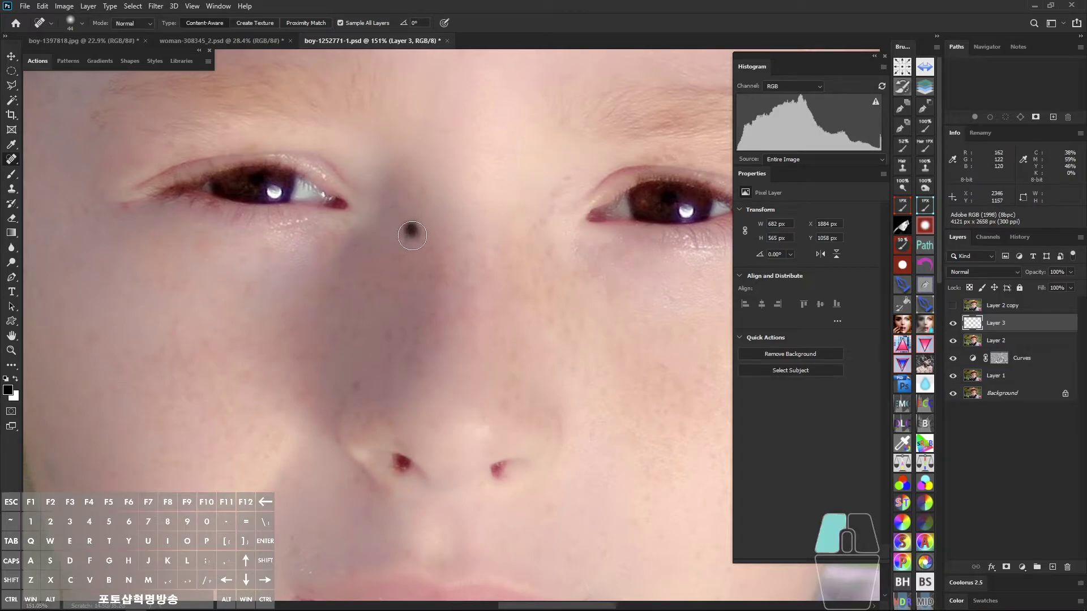
drag(369, 280, 377, 281)
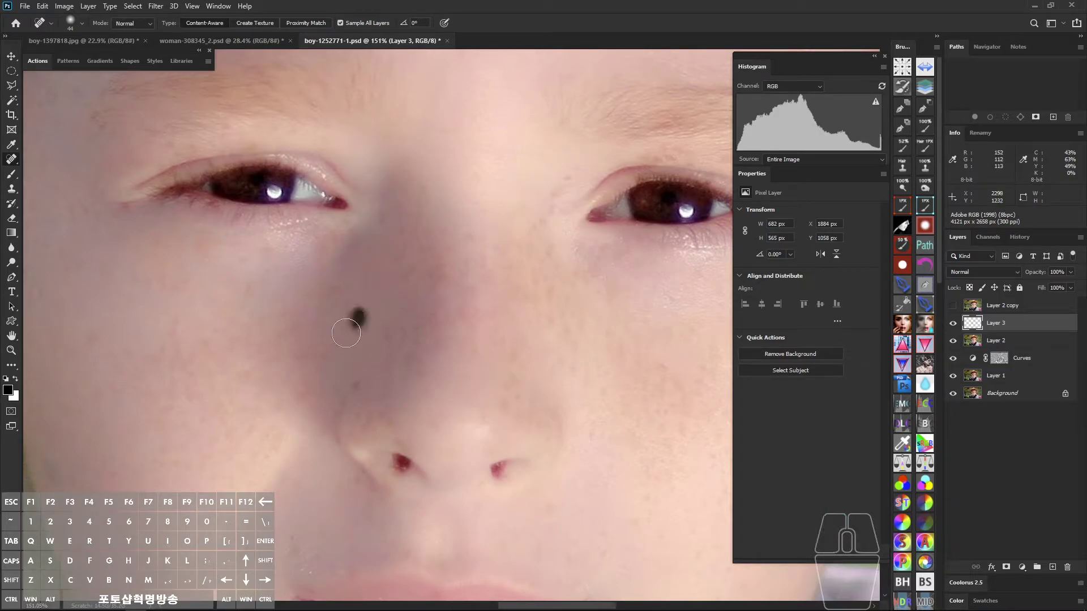
drag(311, 359, 337, 276)
click(342, 307)
Step: Heal the small marks beside the mouth and along the chin on the boy's right side
drag(275, 362, 393, 262)
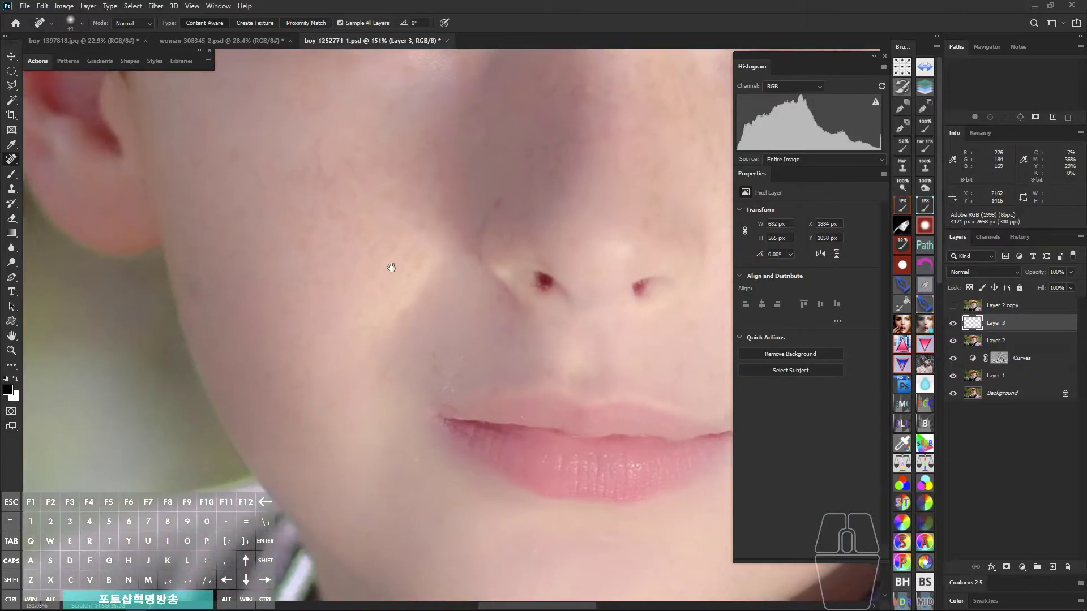
drag(430, 359, 383, 328)
drag(372, 443, 310, 350)
click(351, 376)
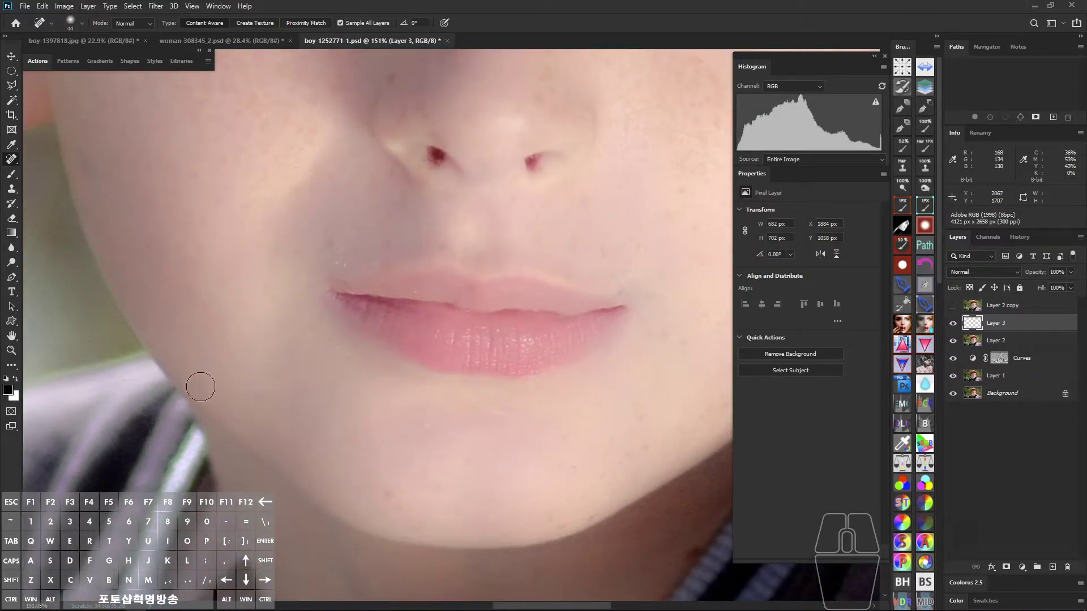
drag(413, 475, 330, 415)
drag(323, 456, 336, 463)
Step: Heal the spots on the left side of the chin and the lower left cheek
drag(537, 389, 422, 379)
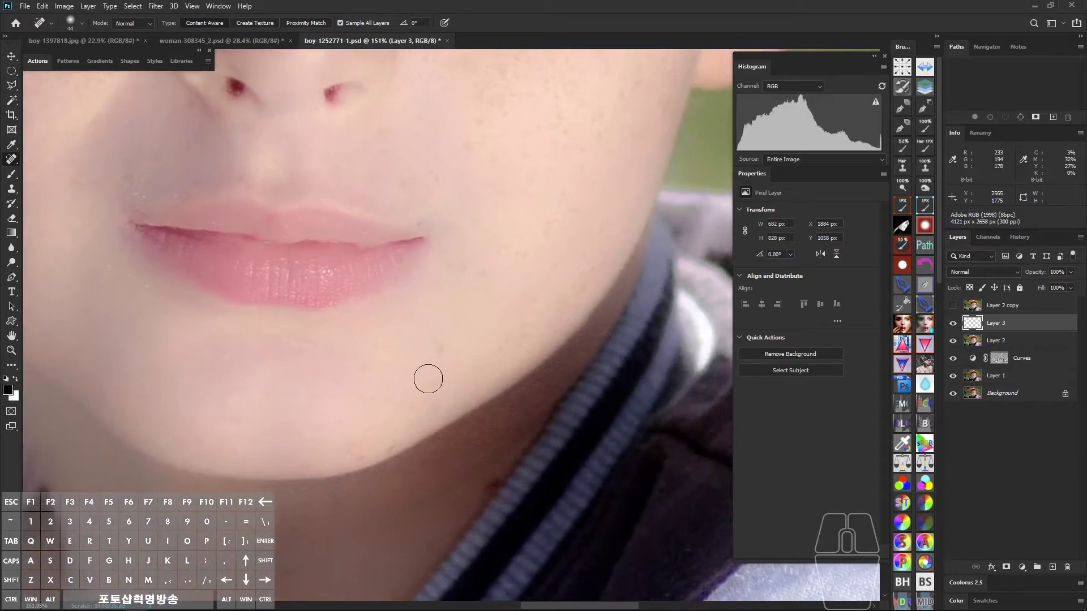
click(389, 445)
drag(478, 277, 419, 398)
click(488, 354)
mouse_move(532, 265)
mouse_down()
mouse_move(510, 367)
mouse_move(517, 356)
mouse_up()
click(494, 376)
click(552, 315)
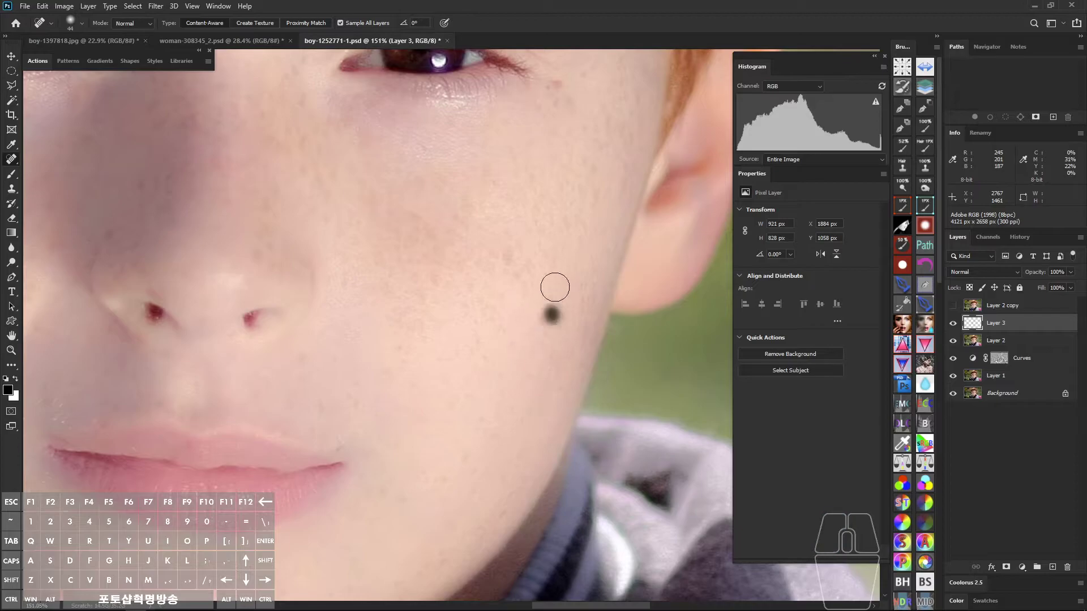
Step: Heal the freckles along the outer left cheek in front of the ear
click(592, 194)
drag(584, 216, 582, 228)
click(580, 284)
drag(575, 338, 566, 353)
Step: Heal the spots on the inner left cheek, near the inner corner of the left eye and above the nostril
drag(453, 320, 512, 407)
click(381, 246)
drag(329, 294, 323, 333)
scroll(359, 234, up, 3)
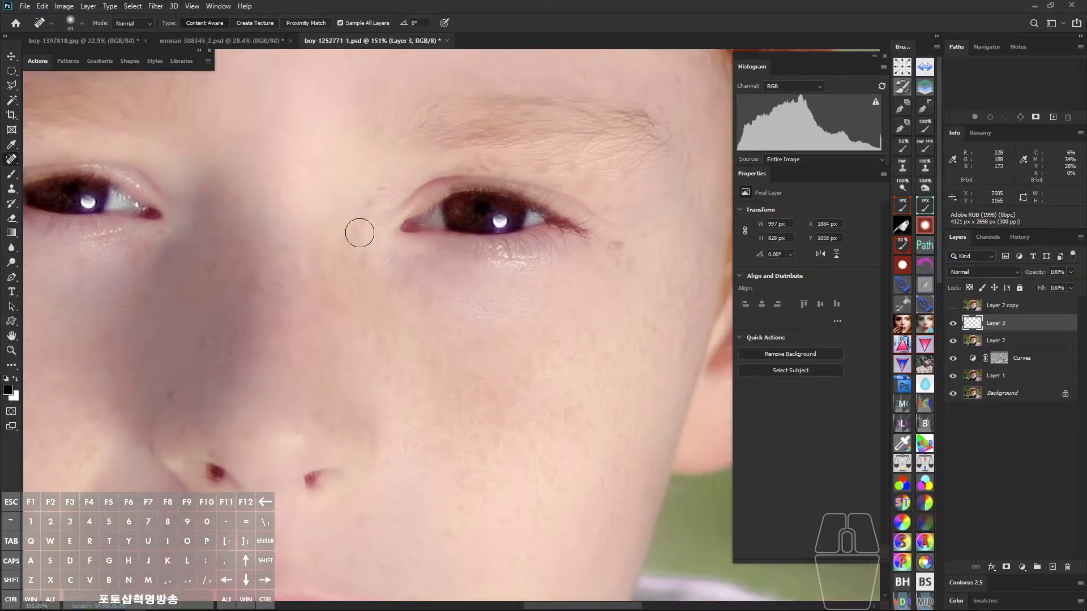
drag(367, 253, 364, 277)
drag(216, 353, 379, 303)
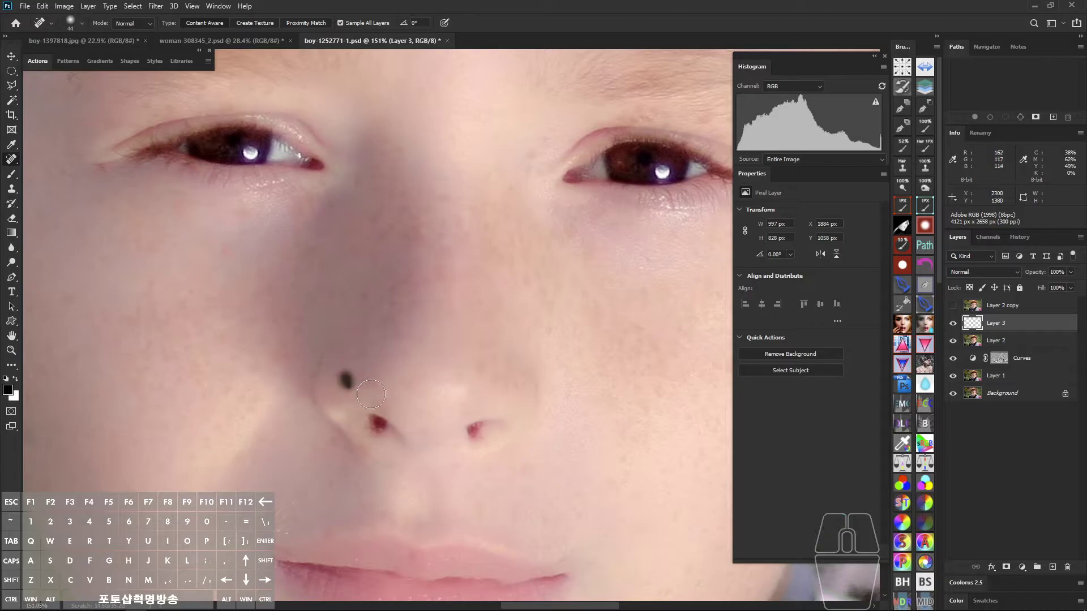
mouse_move(373, 279)
mouse_down()
mouse_move(371, 293)
mouse_move(400, 292)
mouse_up()
Step: Heal the freckles above the left eyebrow, on the left temple and on the cheek below that eye
key(ctrl+shift+a)
key(ctrl+shift+a)
drag(544, 346, 220, 465)
drag(417, 113, 477, 283)
drag(539, 304, 557, 300)
drag(589, 405, 591, 431)
mouse_move(574, 475)
mouse_down()
mouse_move(548, 306)
mouse_move(546, 190)
mouse_up()
drag(558, 178, 556, 195)
drag(549, 248, 535, 284)
drag(480, 271, 459, 283)
drag(419, 335, 396, 352)
Step: Heal the remaining freckles across the middle and lower part of the left cheek
drag(354, 364, 438, 287)
drag(498, 318, 500, 335)
mouse_move(510, 297)
mouse_down()
mouse_move(498, 335)
mouse_move(508, 310)
mouse_move(485, 356)
mouse_up()
drag(399, 378, 395, 388)
mouse_move(395, 486)
mouse_down()
mouse_move(422, 347)
mouse_move(439, 375)
mouse_up()
drag(472, 341, 483, 353)
drag(496, 333, 500, 345)
drag(495, 391, 489, 402)
drag(419, 425, 599, 283)
drag(440, 401, 426, 397)
Step: Touch up the leftover spots around the nose and on the right cheek below the eye
drag(282, 273, 470, 483)
click(458, 332)
click(521, 302)
drag(430, 274, 484, 432)
drag(315, 298, 326, 304)
click(383, 302)
click(443, 272)
click(408, 183)
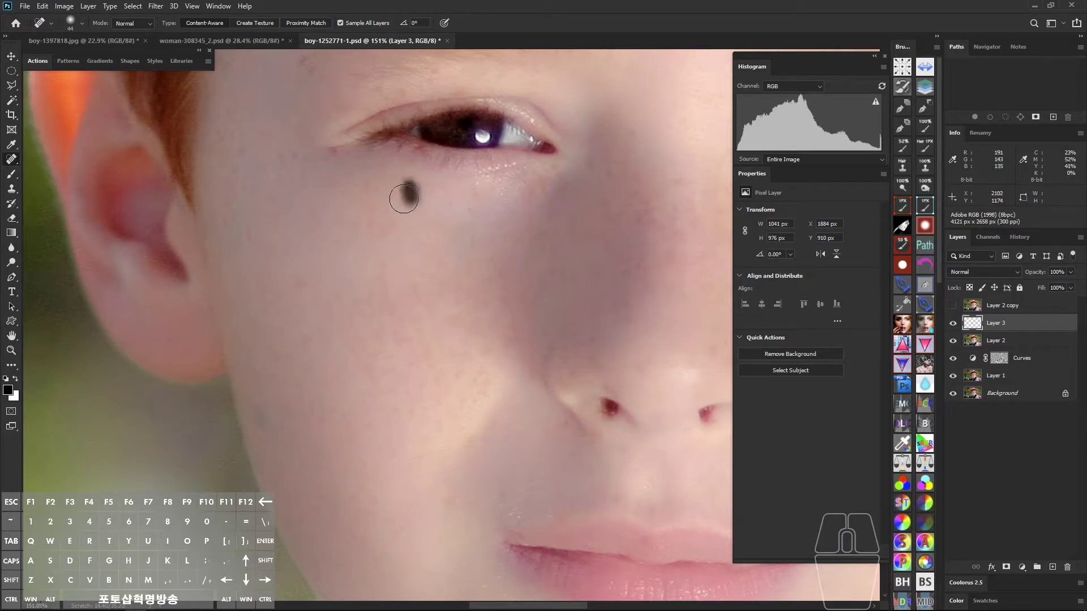
Step: Heal the last marks on the upper right cheek, the right temple and the forehead above the right eyebrow
drag(499, 234, 446, 307)
click(484, 263)
drag(287, 216, 322, 389)
click(296, 243)
click(273, 281)
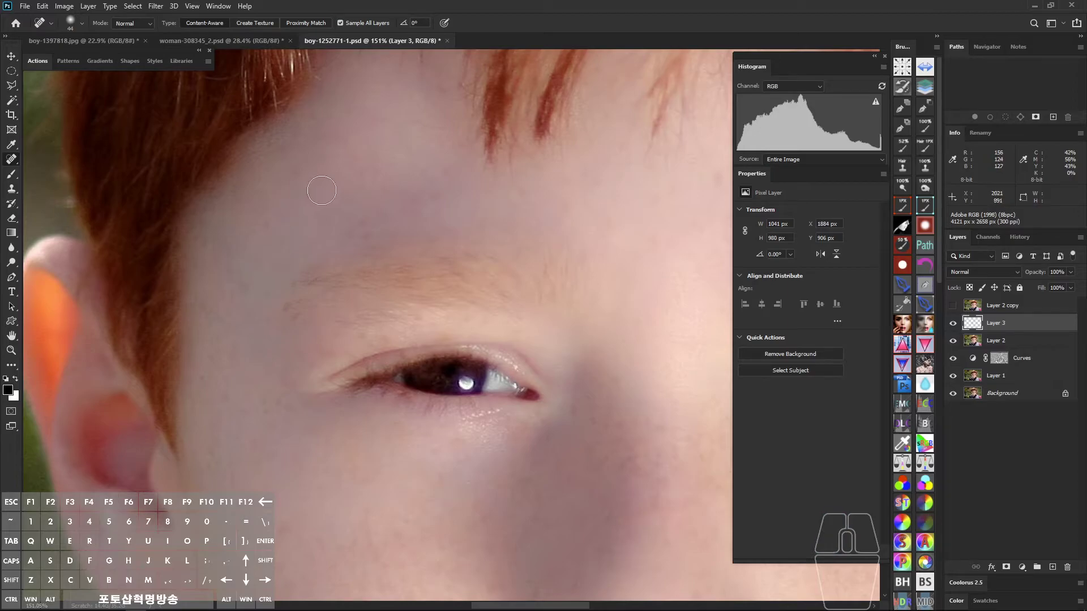
click(567, 202)
click(535, 196)
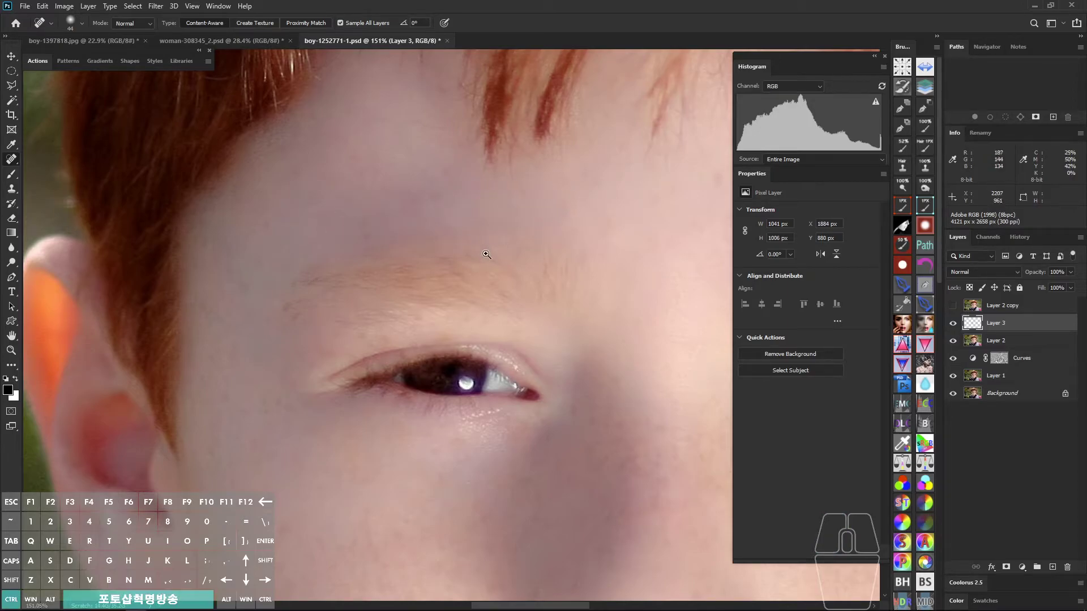
drag(490, 253, 418, 255)
mouse_move(493, 301)
mouse_down()
mouse_move(543, 365)
mouse_move(566, 342)
mouse_move(547, 342)
mouse_up()
Step: Show Layer 2 copy and apply a High Pass filter to it with a radius of 1.5 pixels
click(973, 305)
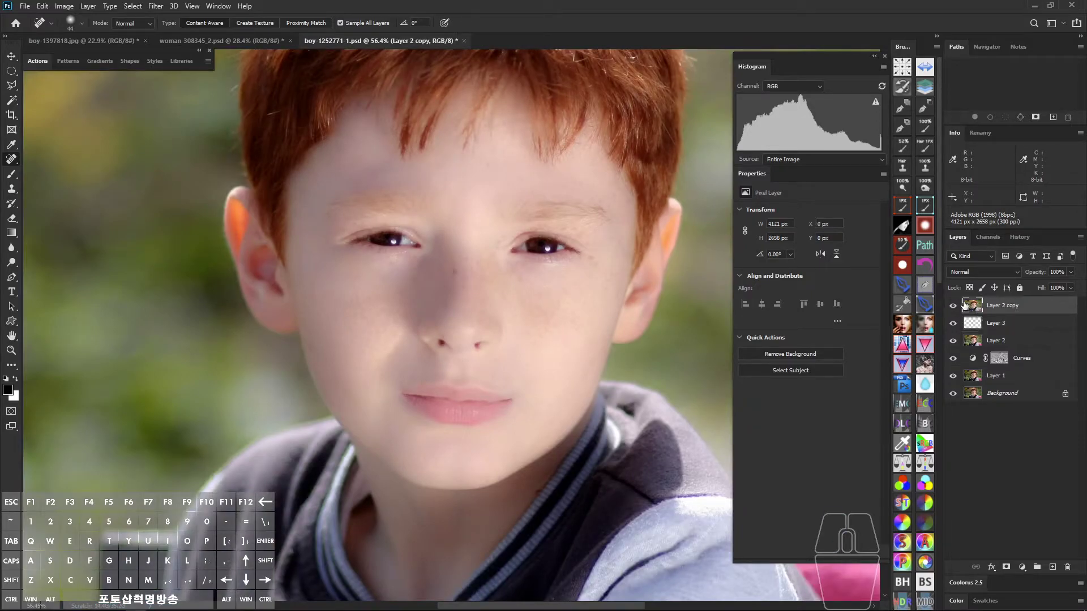
click(156, 7)
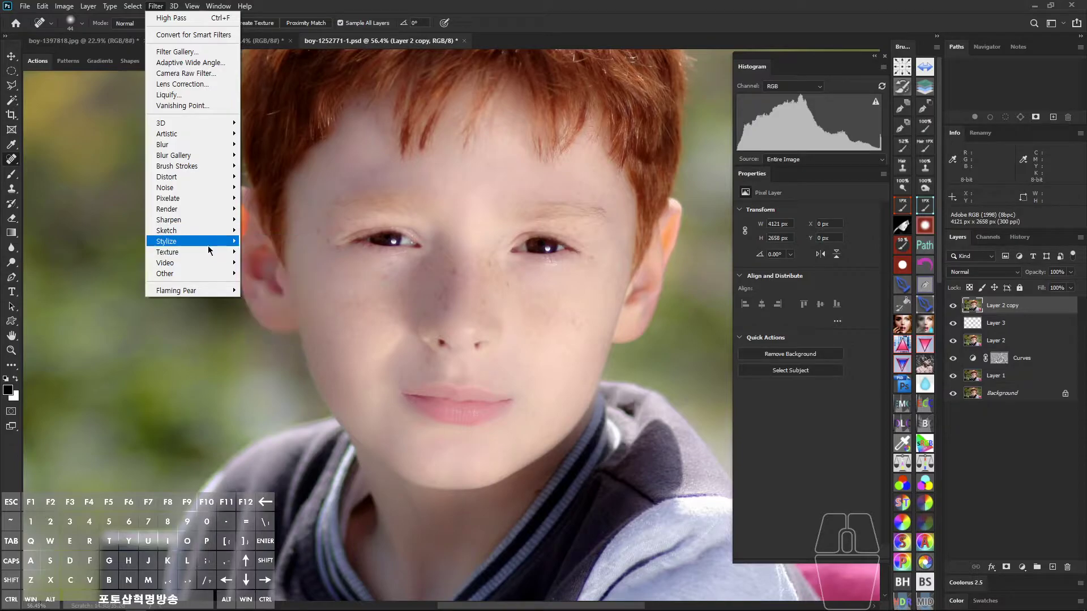
mouse_move(223, 279)
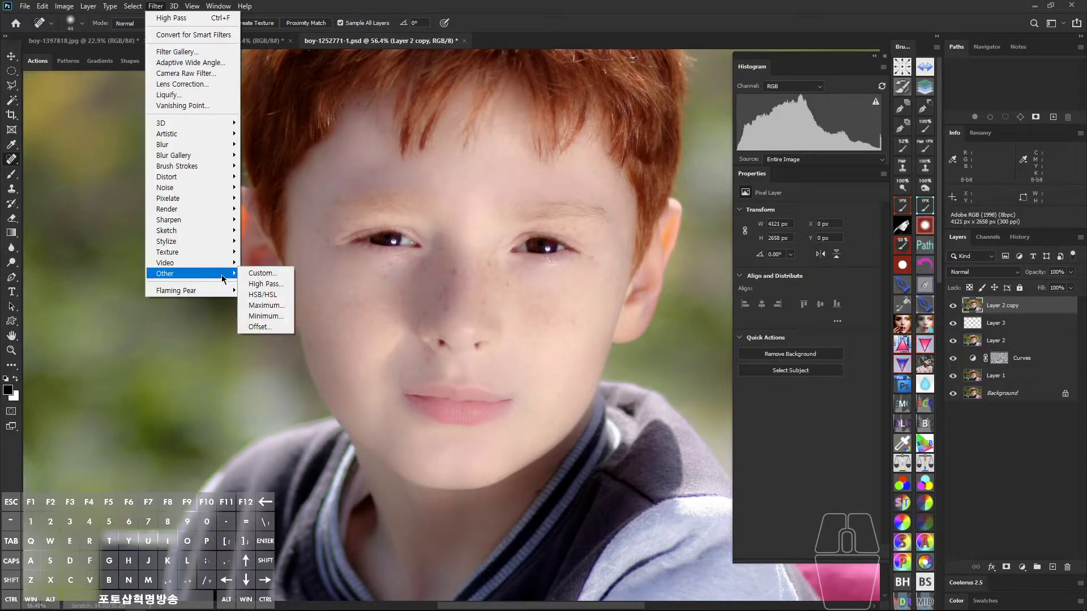
click(261, 285)
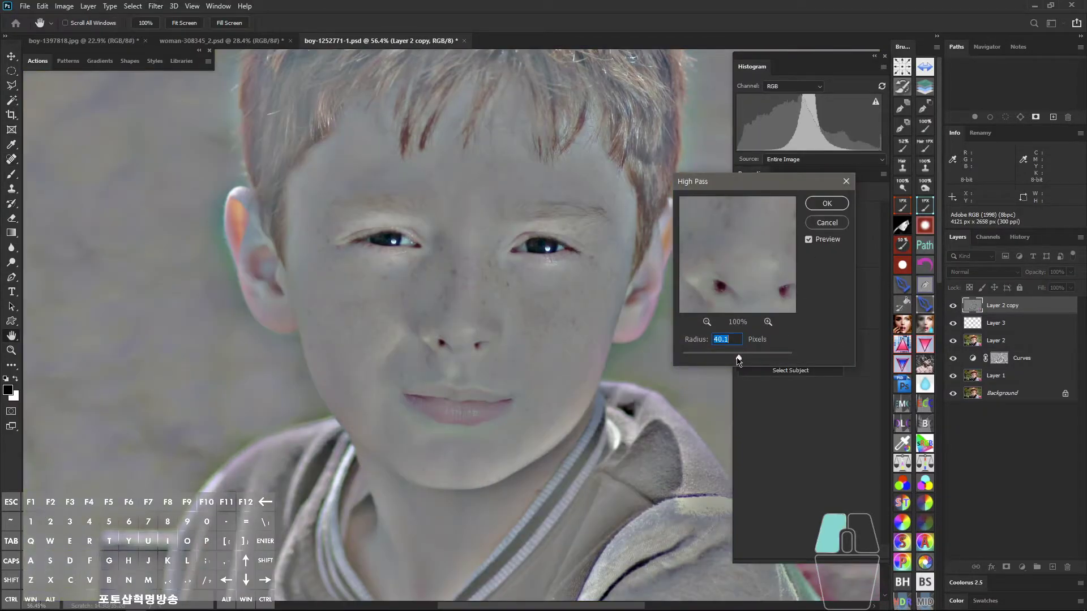
drag(739, 361, 698, 360)
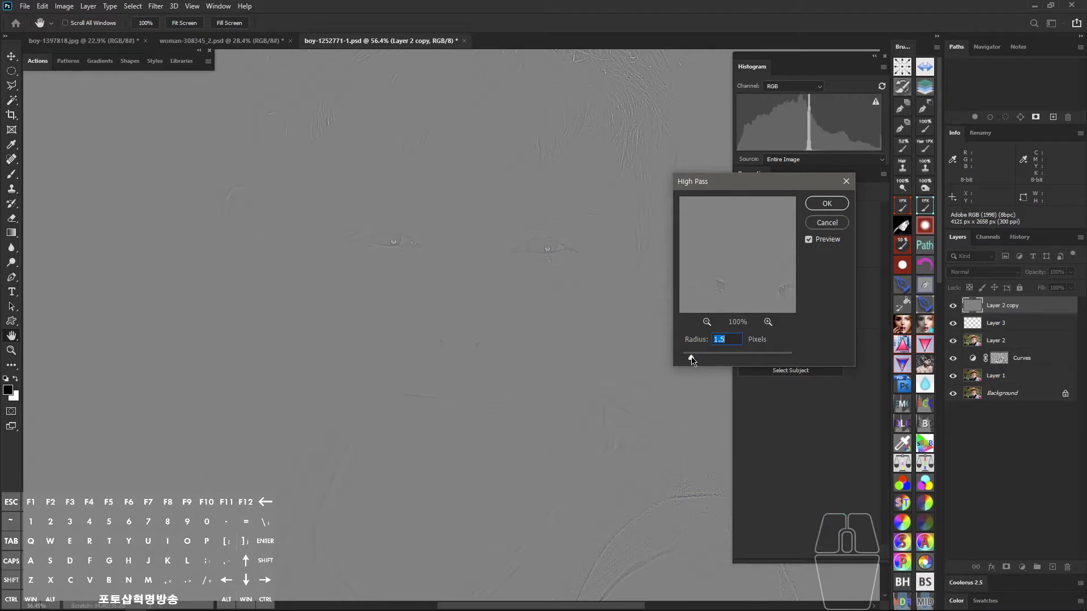
click(835, 205)
Step: Blend the High Pass layer in Linear Light mode and lower its opacity to 44%
click(985, 272)
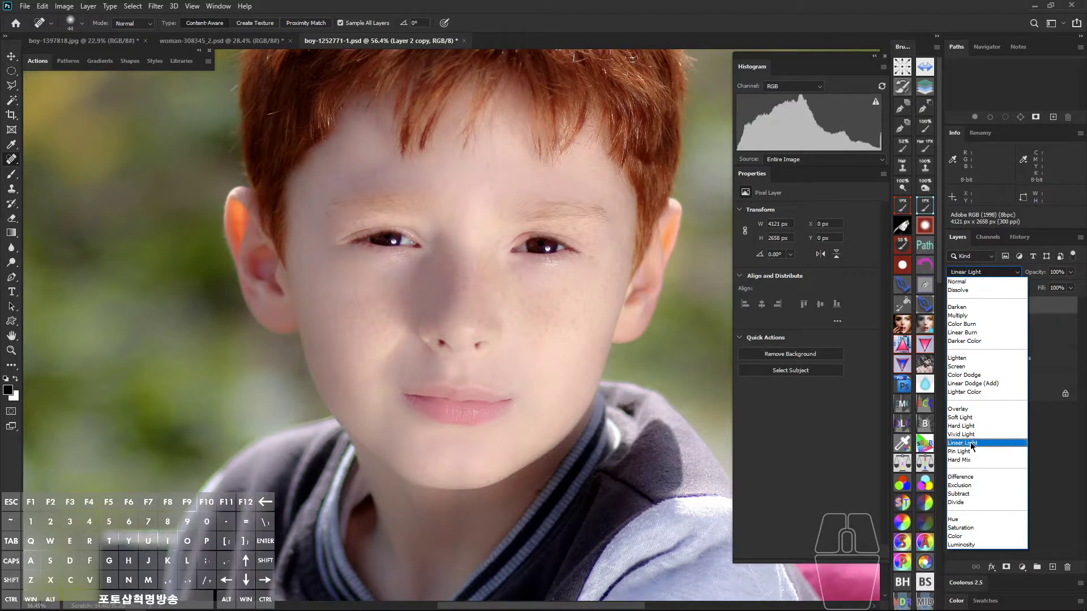
click(971, 443)
drag(578, 261, 652, 349)
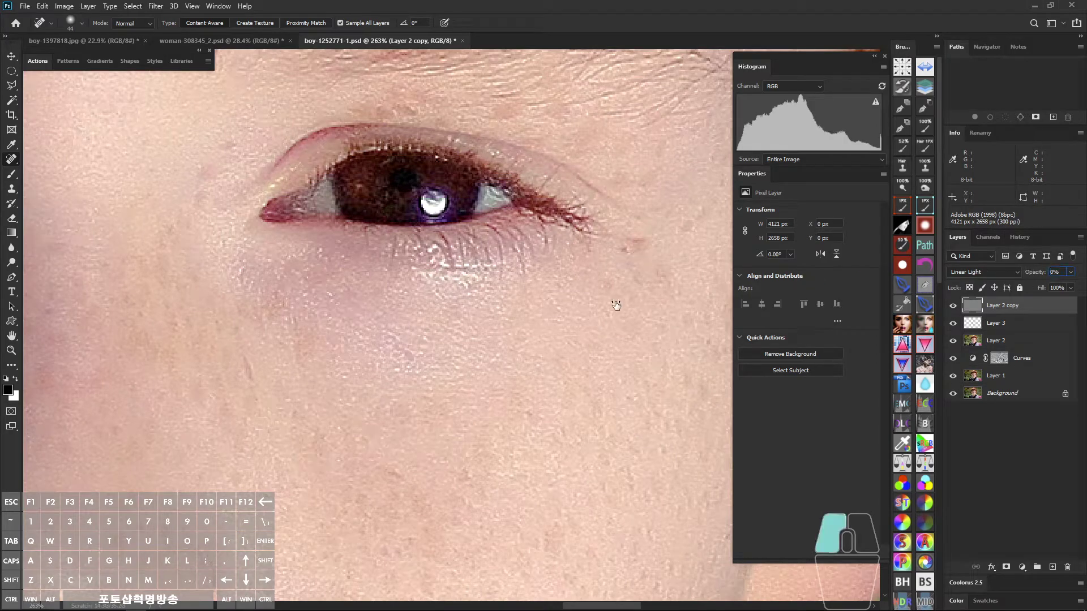
drag(634, 302, 583, 307)
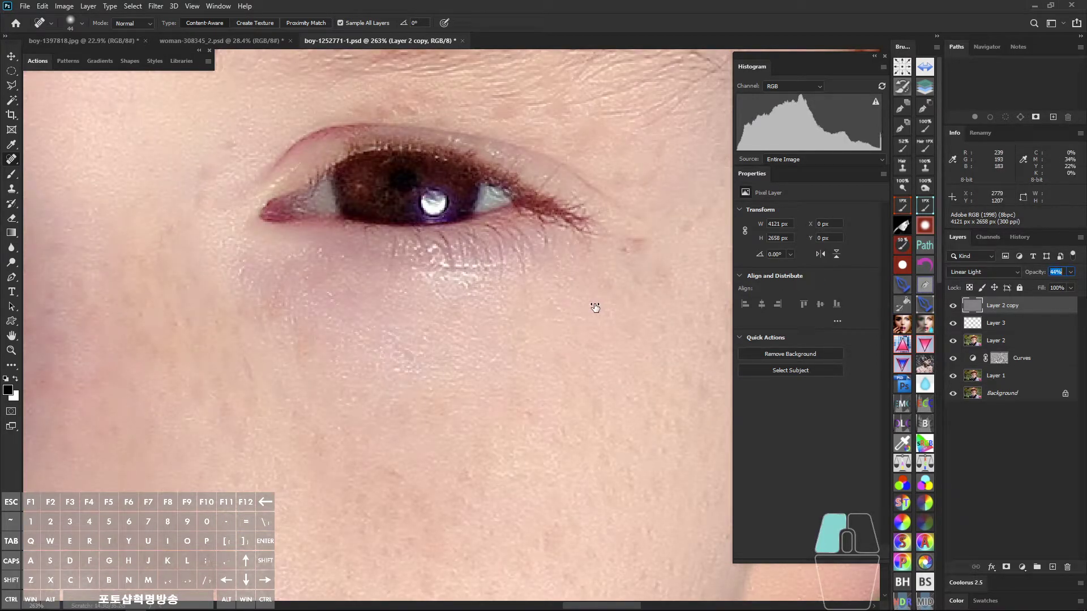
drag(556, 359, 483, 322)
drag(534, 432, 520, 382)
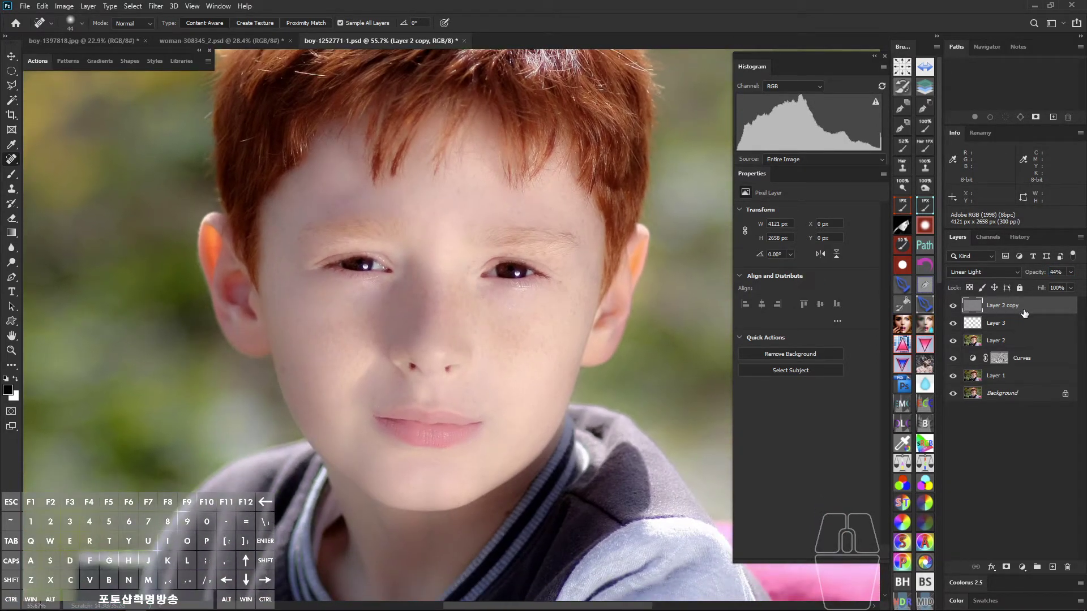
Step: Compare the skin texture around the eye and cheek with Layer 2 copy hidden and shown
click(952, 306)
drag(499, 322, 645, 381)
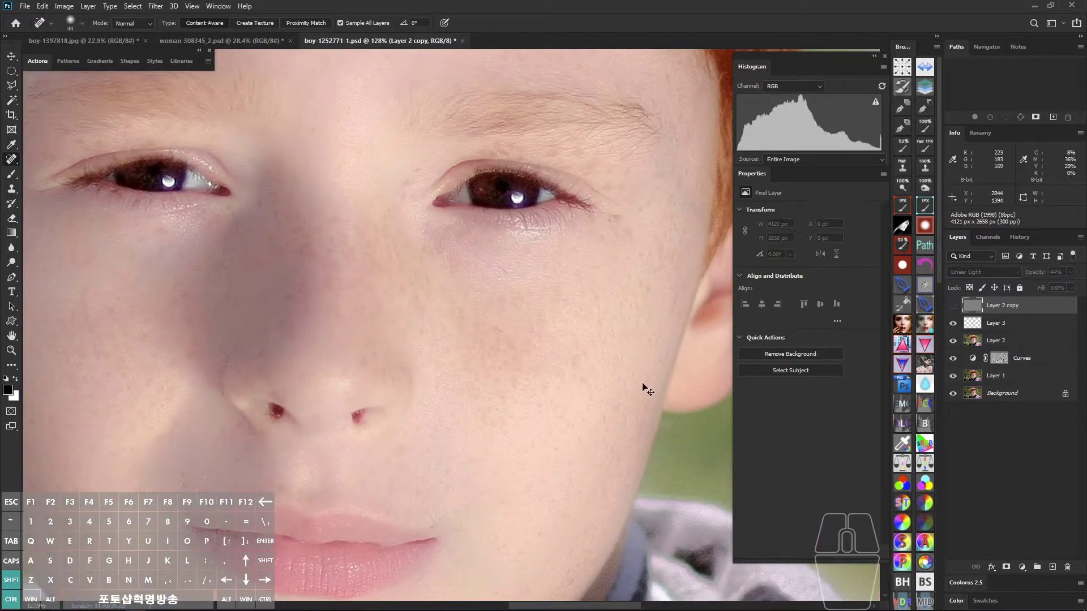
key(ctrl+shift+a)
key(ctrl+comma)
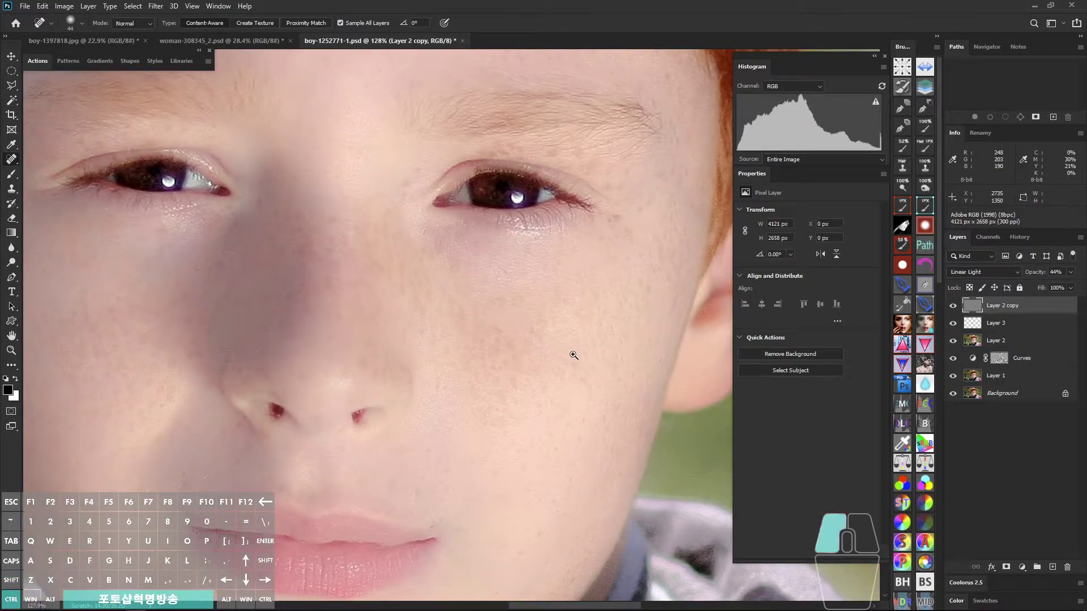
drag(567, 354, 634, 355)
key(ctrl+comma)
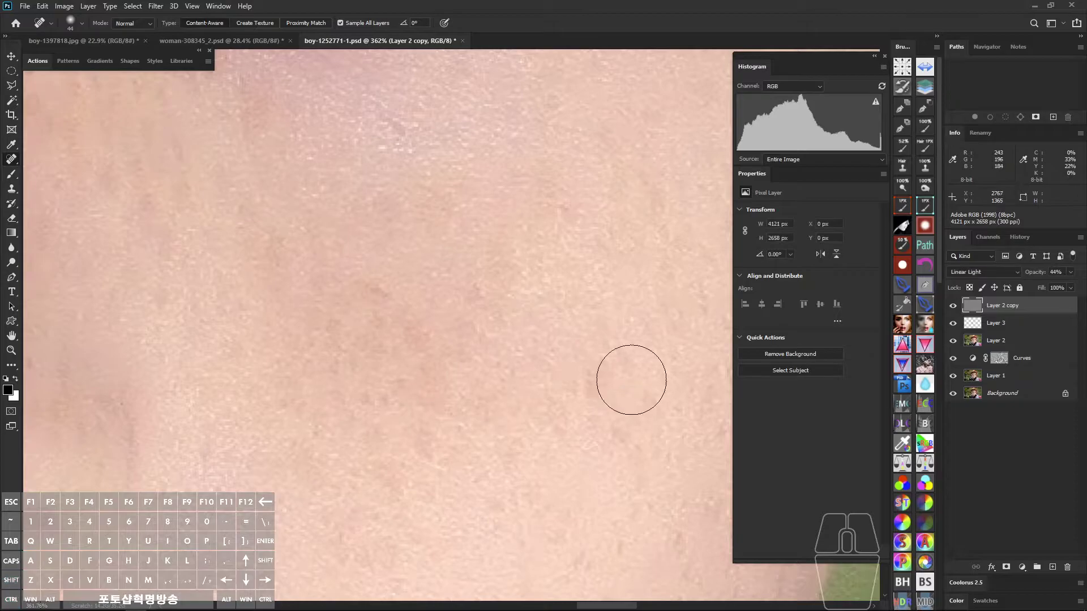
Step: Set the foreground colour to a neutral mid grey for neutralising texture on the High Pass layer
click(10, 392)
click(626, 226)
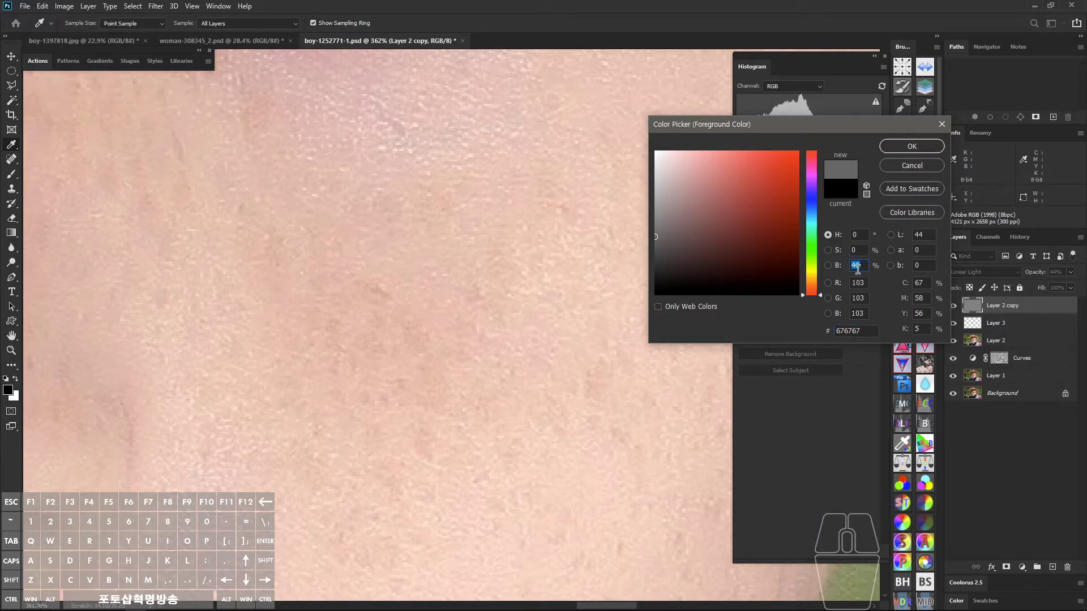
click(924, 152)
key(j)
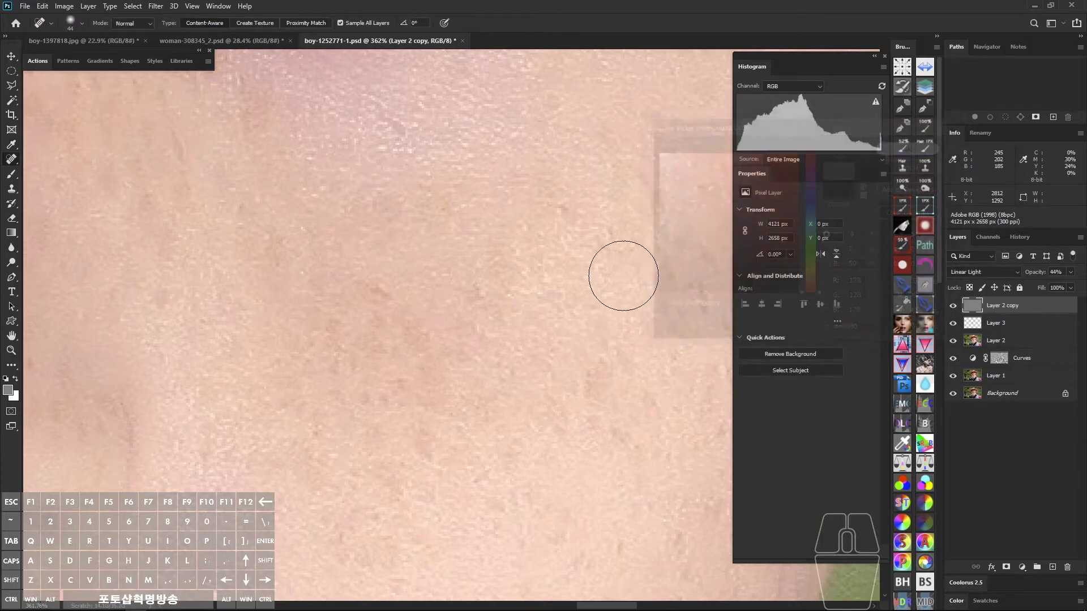
scroll(497, 303, down, 5)
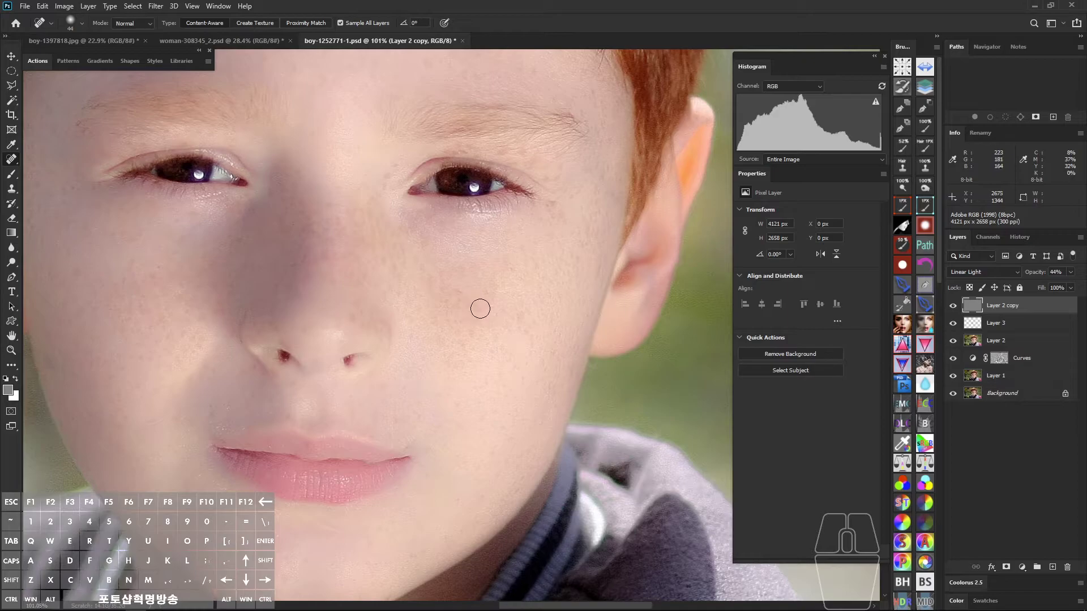
Step: With a 179 px brush, paint grey on Layer 2 copy over the right cheek and check the layer's effect
key(b)
alt+right_click(457, 330)
drag(456, 315, 538, 338)
alt+right_click(511, 312)
key(a)
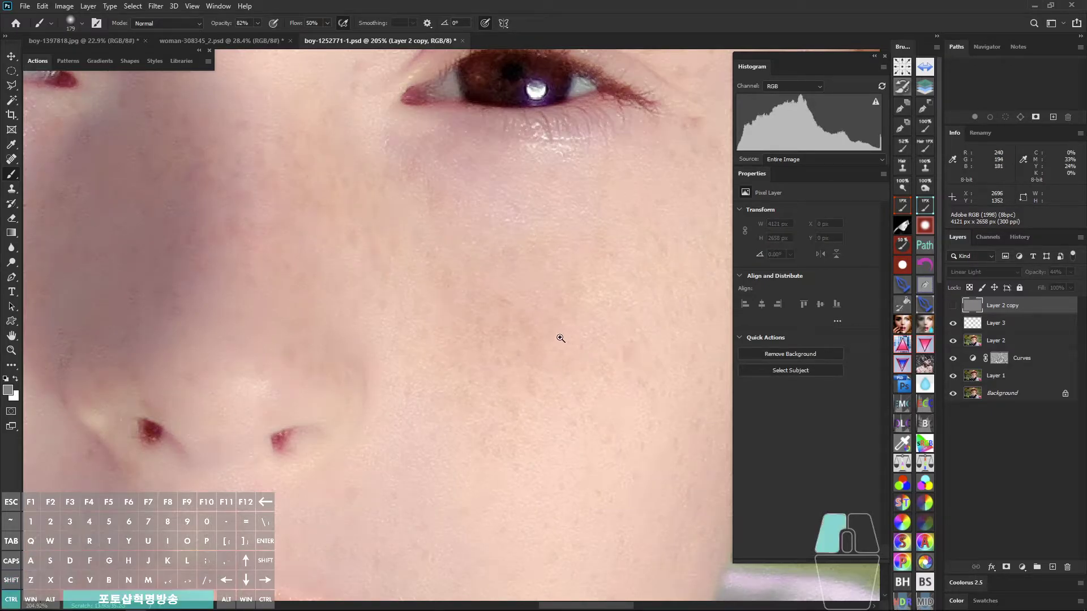
scroll(563, 335, down, 3)
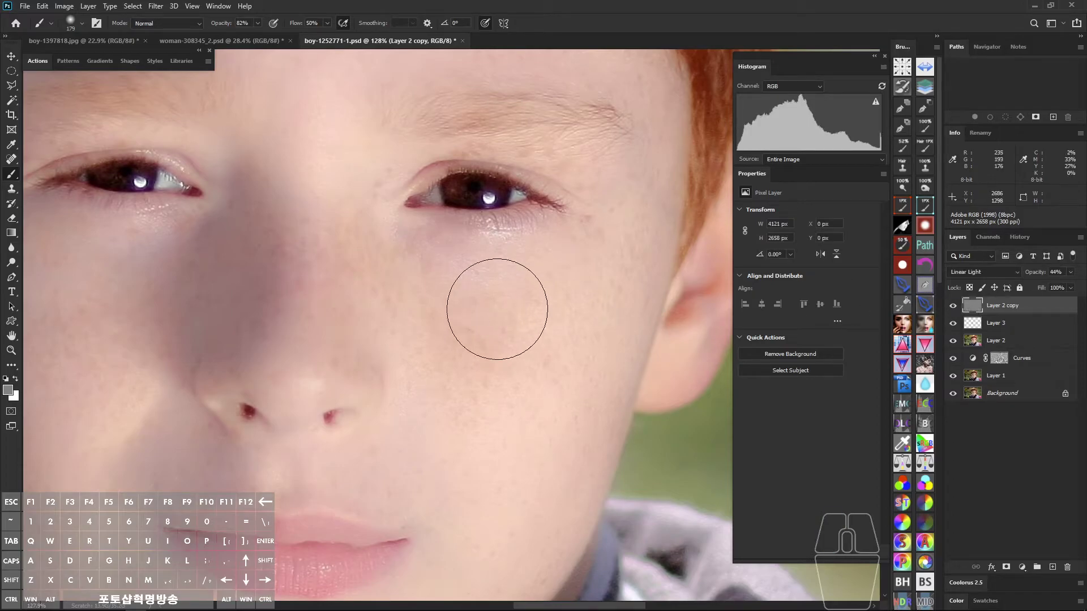
Step: Paint grey on Layer 2 copy over the remaining rough freckle texture across the cheeks, nose and forehead
mouse_move(455, 312)
mouse_down()
mouse_move(492, 325)
mouse_move(554, 391)
mouse_up()
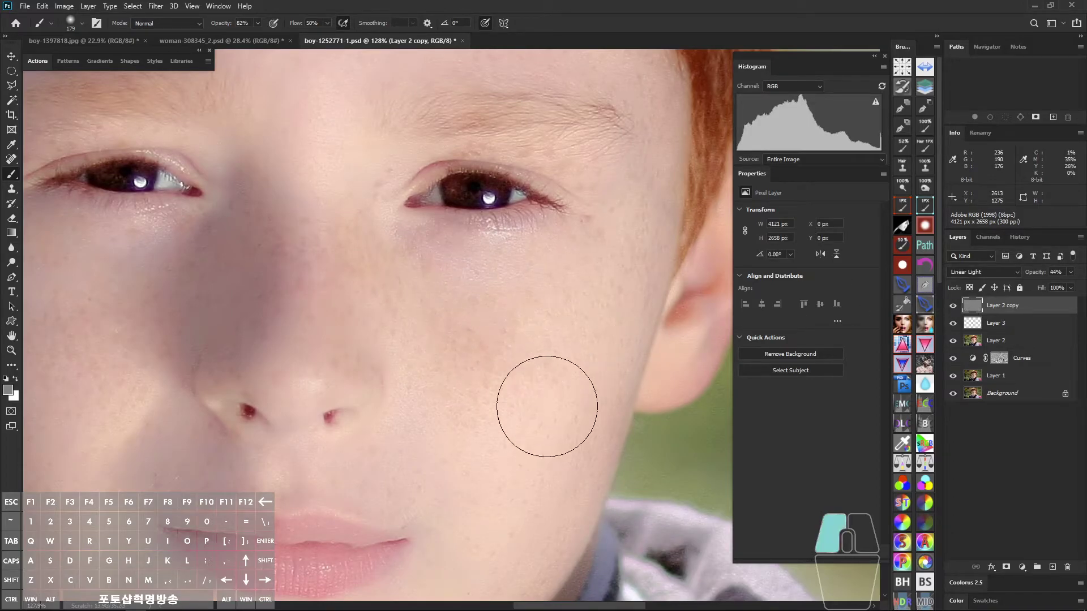
drag(418, 321, 643, 315)
drag(457, 249, 358, 346)
mouse_move(250, 351)
mouse_down()
mouse_move(352, 379)
mouse_move(314, 196)
mouse_up()
drag(315, 192, 279, 346)
drag(357, 446, 391, 410)
drag(510, 344, 426, 410)
drag(377, 340, 469, 247)
drag(565, 264, 507, 250)
mouse_move(568, 327)
mouse_down()
mouse_move(618, 256)
mouse_move(610, 218)
mouse_up()
drag(619, 205, 548, 405)
mouse_move(592, 339)
mouse_down()
mouse_move(606, 269)
mouse_move(625, 331)
mouse_up()
drag(636, 238, 501, 164)
drag(341, 173, 568, 205)
mouse_move(317, 175)
mouse_down()
mouse_move(279, 169)
mouse_move(230, 305)
mouse_move(190, 216)
mouse_up()
mouse_move(185, 238)
mouse_down()
mouse_move(189, 381)
mouse_move(218, 509)
mouse_up()
drag(220, 543, 212, 244)
drag(291, 348, 405, 409)
mouse_move(716, 160)
mouse_down()
mouse_move(474, 353)
mouse_move(549, 204)
mouse_move(504, 283)
mouse_up()
drag(471, 265, 446, 374)
mouse_move(290, 281)
mouse_down()
mouse_move(259, 309)
mouse_move(128, 317)
mouse_up()
mouse_move(534, 232)
mouse_down()
mouse_move(527, 296)
mouse_move(521, 176)
mouse_move(366, 205)
mouse_up()
drag(544, 304, 492, 300)
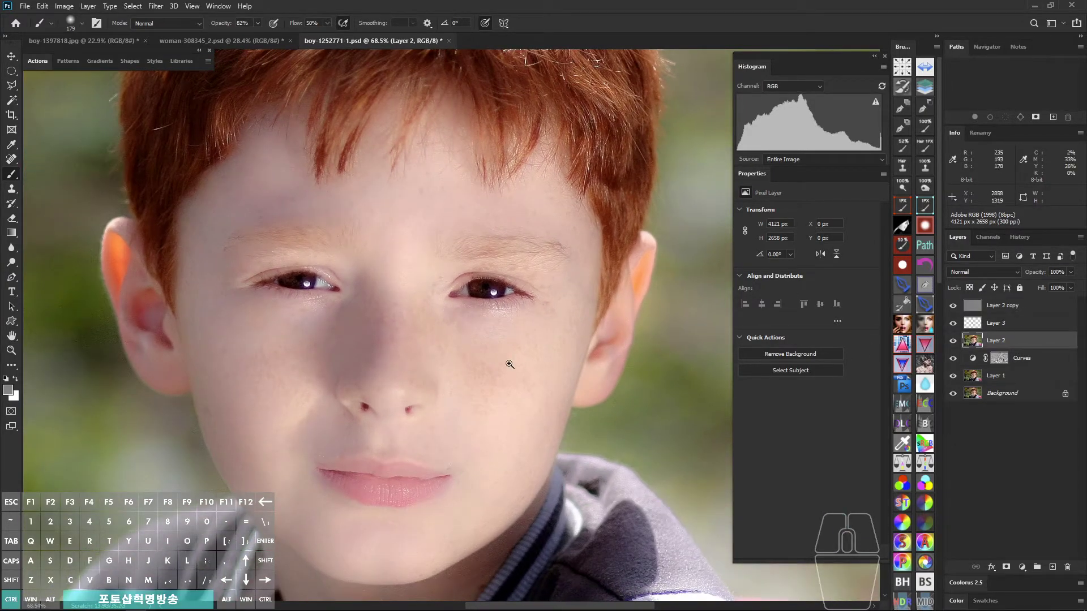
Step: Compare the face with Layer 2 hidden and shown
ctrl+click(533, 375)
scroll(545, 373, down, 4)
drag(534, 378, 553, 381)
scroll(655, 366, down, 2)
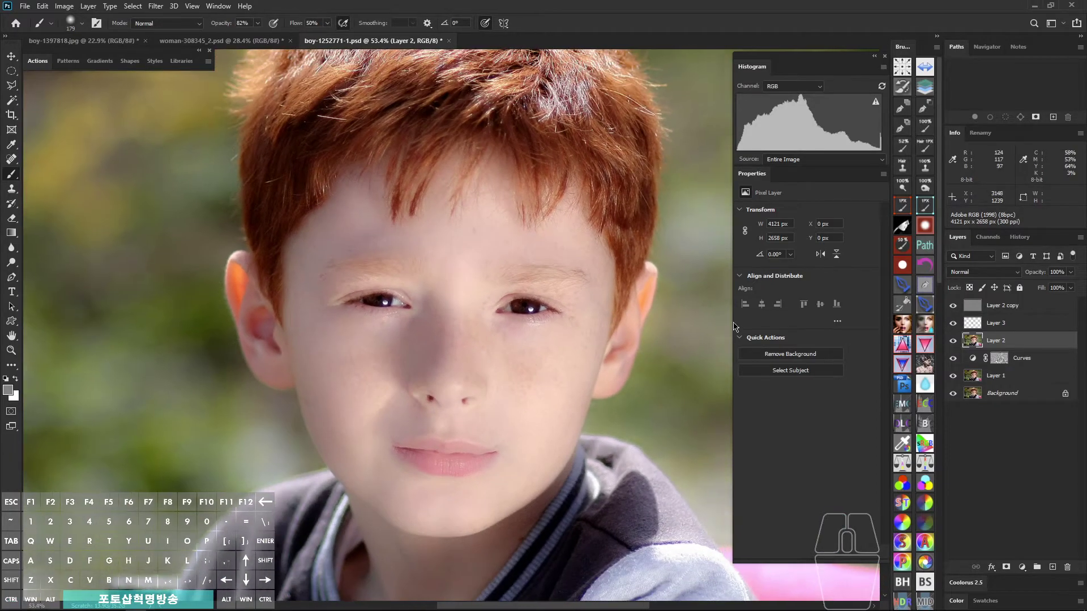
click(953, 341)
click(954, 341)
Step: Group the layers from Curves up to Layer 2 copy and hide the group behind a black layer mask
click(1019, 377)
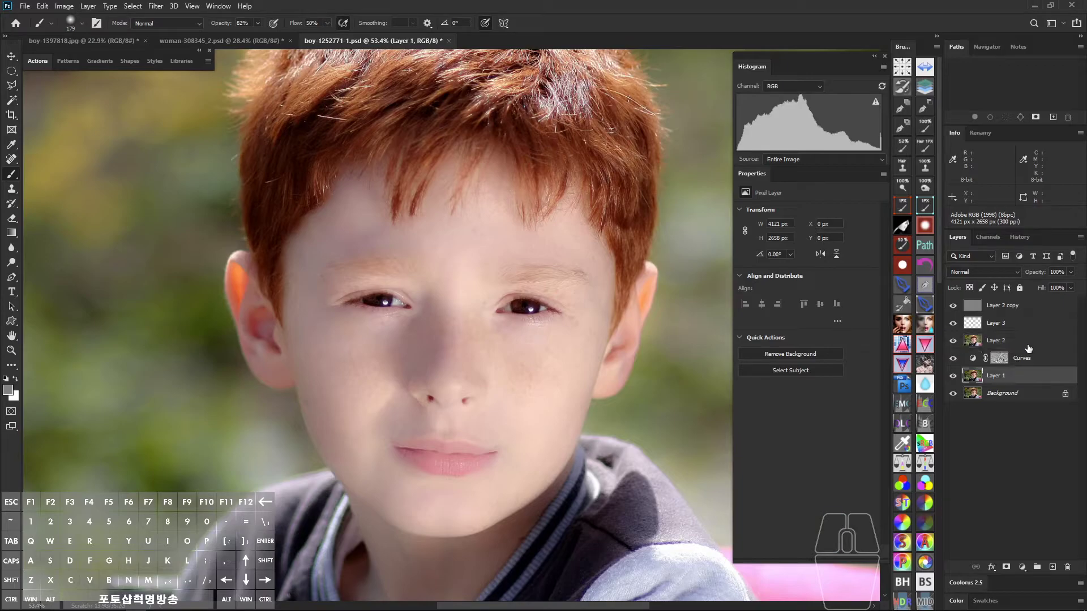
click(985, 357)
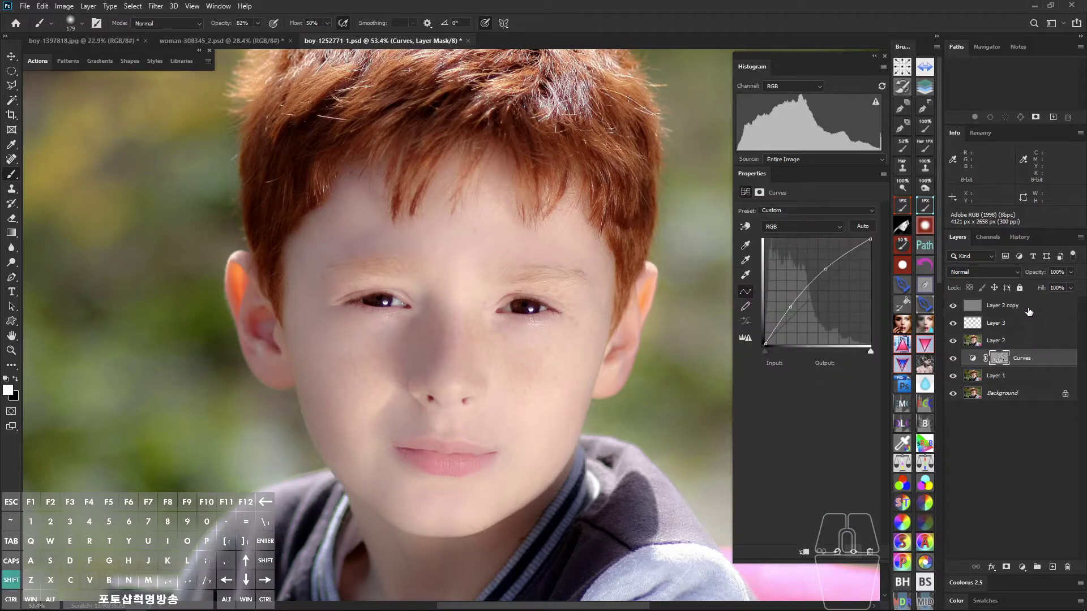
shift+click(1028, 307)
key(ctrl+g)
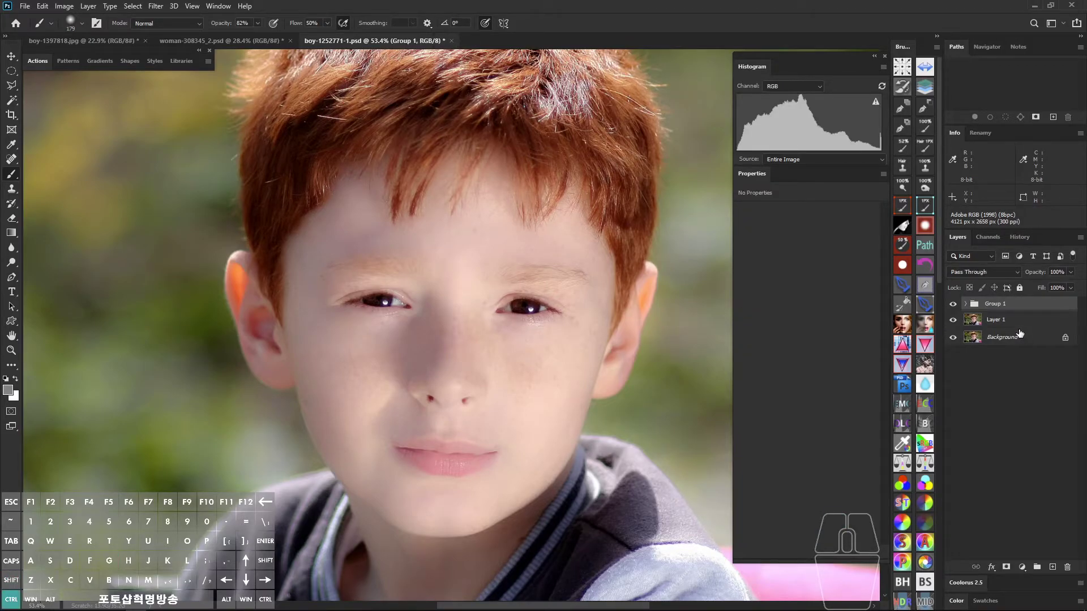
click(1005, 566)
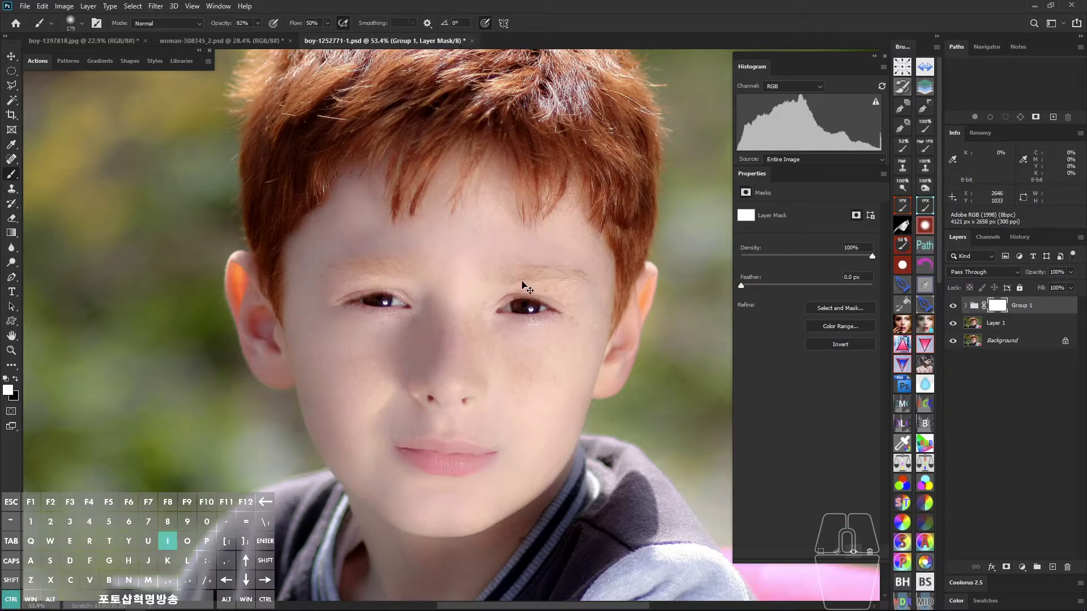
key(ctrl+i)
Step: Paint white on the group mask to reveal the retouched skin on the left cheek and nose
scroll(382, 334, up, 3)
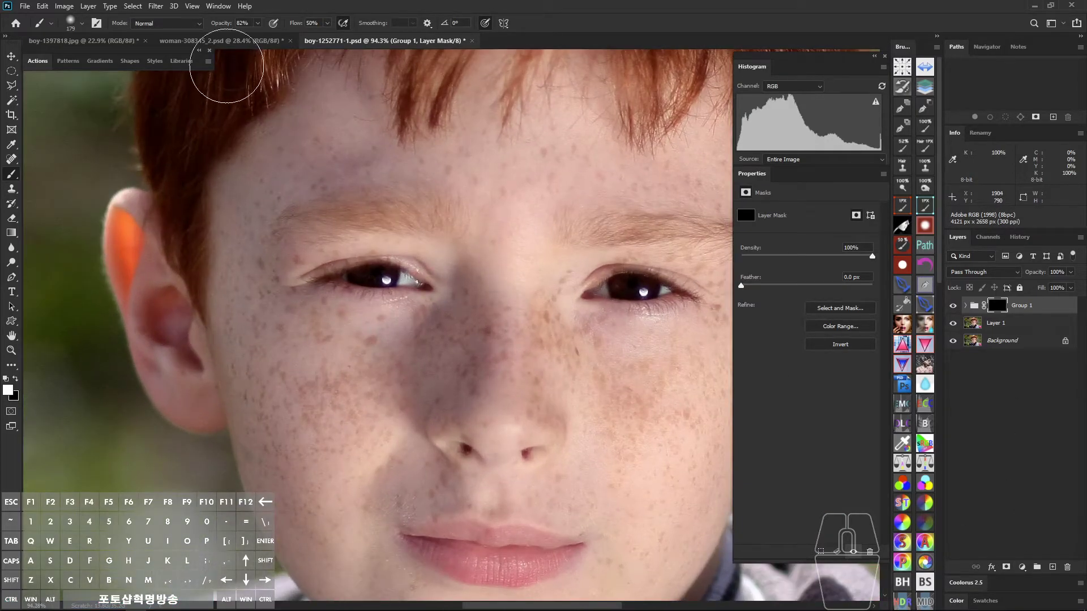
drag(282, 334, 292, 306)
mouse_move(274, 345)
mouse_down()
mouse_move(276, 299)
mouse_move(300, 461)
mouse_move(313, 325)
mouse_move(339, 376)
mouse_move(360, 325)
mouse_move(454, 296)
mouse_up()
drag(362, 318, 478, 320)
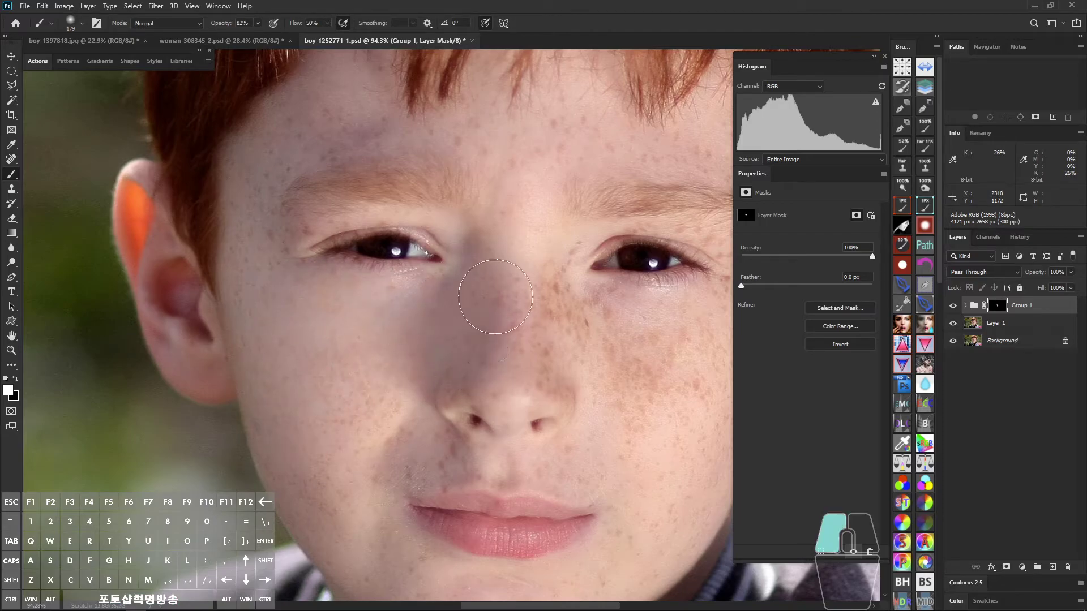
drag(404, 394, 434, 270)
mouse_move(408, 339)
mouse_down()
mouse_move(333, 346)
mouse_move(369, 377)
mouse_up()
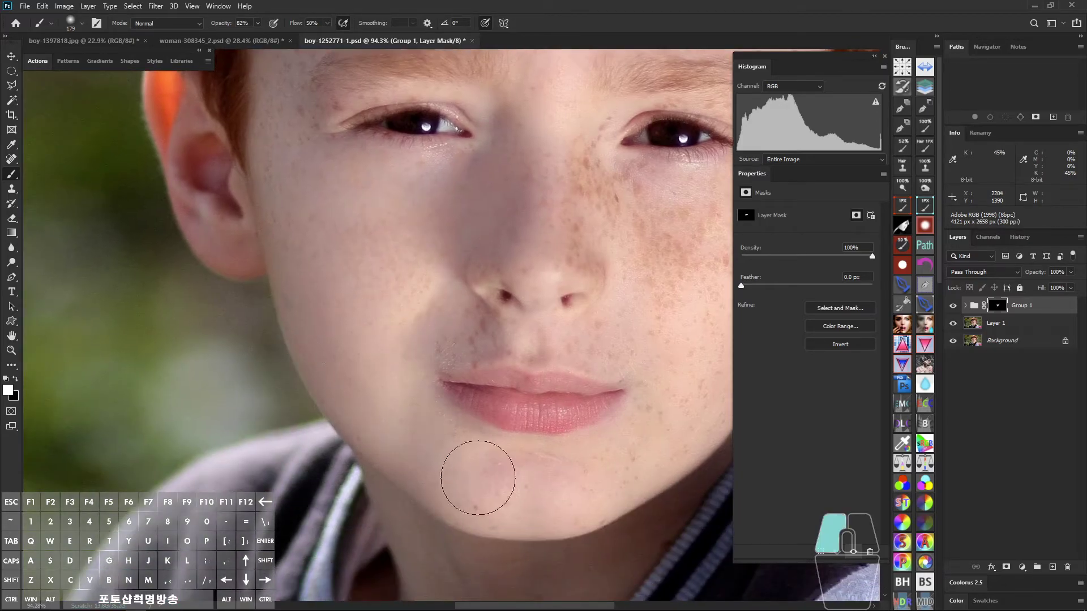
Step: Reveal the retouched skin over the chin, mouth area, right cheek and forehead by painting white on the group mask
drag(553, 436, 422, 400)
mouse_move(532, 354)
mouse_down()
mouse_move(474, 147)
mouse_move(464, 225)
mouse_move(440, 204)
mouse_move(407, 220)
mouse_move(398, 174)
mouse_move(320, 289)
mouse_move(320, 333)
mouse_move(342, 345)
mouse_move(439, 343)
mouse_move(320, 322)
mouse_move(398, 333)
mouse_up()
drag(562, 284, 486, 422)
mouse_move(486, 356)
mouse_down()
mouse_move(516, 349)
mouse_move(541, 395)
mouse_up()
mouse_move(378, 300)
mouse_down()
mouse_move(449, 323)
mouse_move(433, 323)
mouse_move(564, 302)
mouse_up()
mouse_move(428, 352)
mouse_down()
mouse_move(301, 241)
mouse_move(298, 276)
mouse_up()
drag(339, 147, 330, 220)
mouse_move(356, 176)
mouse_down()
mouse_move(417, 210)
mouse_move(496, 225)
mouse_up()
drag(559, 225, 370, 256)
mouse_move(368, 241)
mouse_down()
mouse_move(566, 262)
mouse_move(586, 272)
mouse_move(593, 338)
mouse_up()
drag(589, 354, 580, 224)
mouse_move(530, 218)
mouse_down()
mouse_move(581, 258)
mouse_move(571, 254)
mouse_up()
mouse_move(458, 206)
mouse_down()
mouse_move(435, 201)
mouse_move(458, 210)
mouse_up()
drag(413, 326, 474, 277)
drag(481, 343, 481, 343)
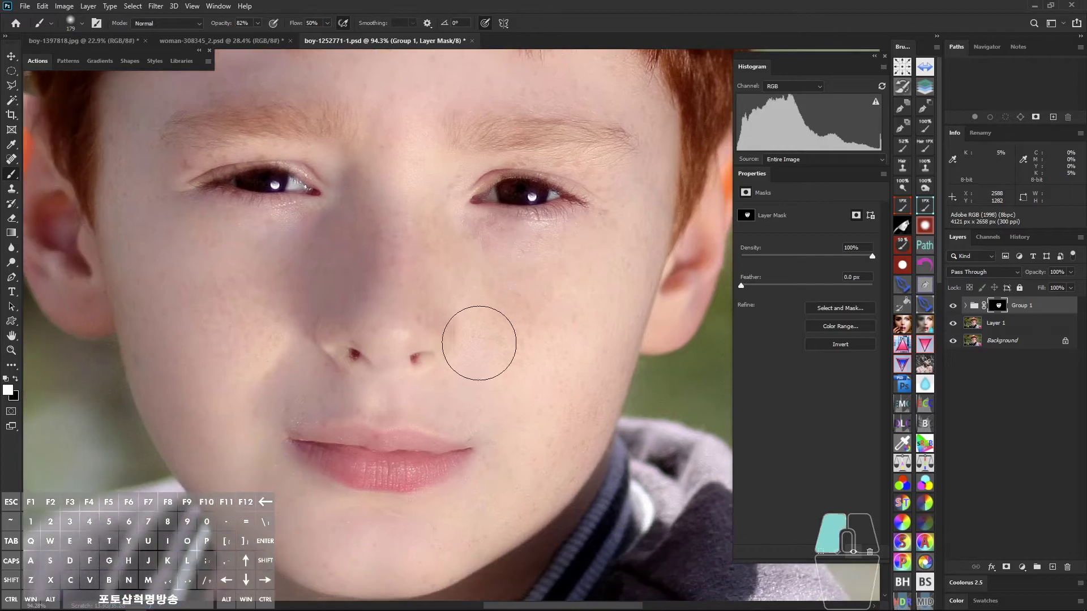
Step: Touch up the group mask in white over leftover freckles on the left cheek, brow area, upper lip and right cheek
mouse_move(391, 222)
mouse_down()
mouse_move(302, 348)
mouse_move(376, 340)
mouse_up()
mouse_move(272, 263)
mouse_down()
mouse_move(230, 300)
mouse_move(272, 384)
mouse_up()
drag(259, 289, 253, 339)
drag(280, 113, 255, 194)
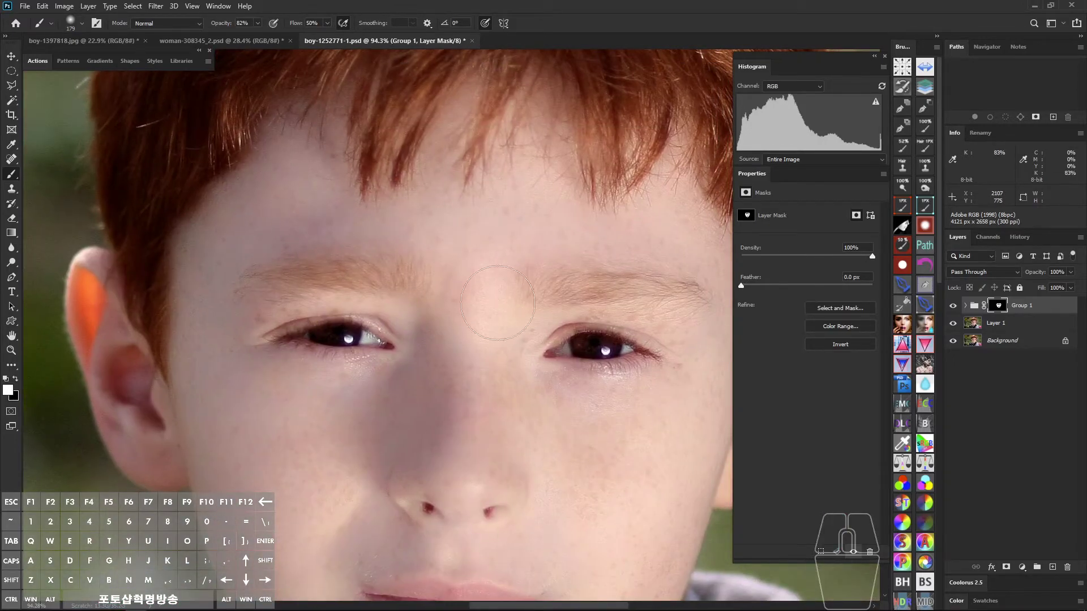
drag(244, 464, 266, 299)
drag(388, 420, 366, 381)
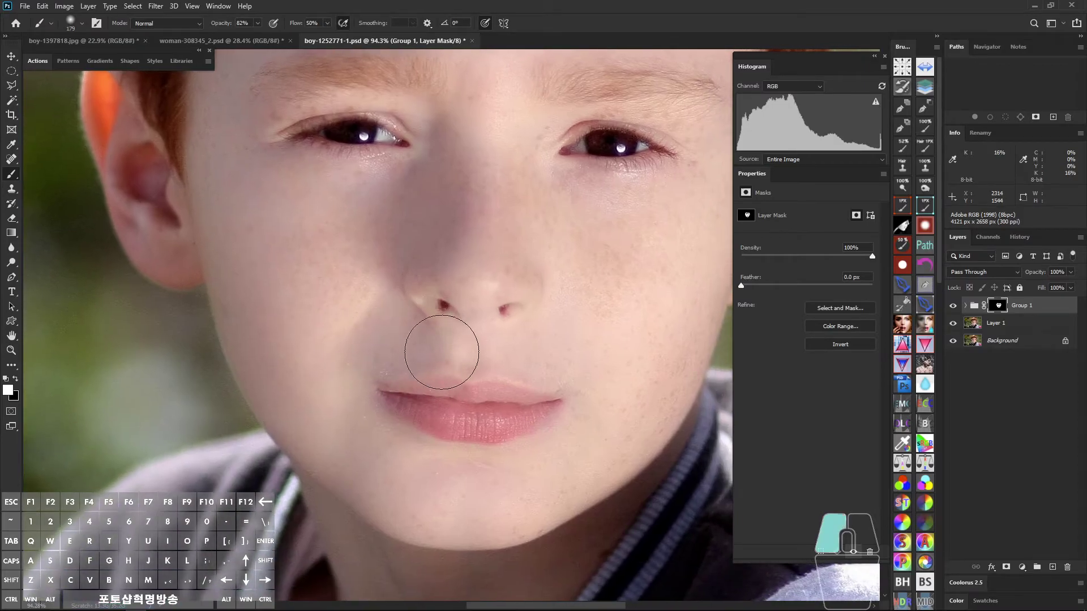
drag(502, 205, 352, 246)
mouse_move(490, 463)
mouse_down()
mouse_move(566, 335)
mouse_move(460, 407)
mouse_move(308, 426)
mouse_move(467, 403)
mouse_move(451, 373)
mouse_move(414, 424)
mouse_move(442, 423)
mouse_move(539, 316)
mouse_move(545, 292)
mouse_up()
mouse_move(550, 210)
mouse_down()
mouse_move(503, 319)
mouse_move(420, 314)
mouse_move(422, 306)
mouse_up()
drag(423, 300, 373, 317)
mouse_move(441, 330)
mouse_down()
mouse_move(507, 312)
mouse_move(489, 331)
mouse_up()
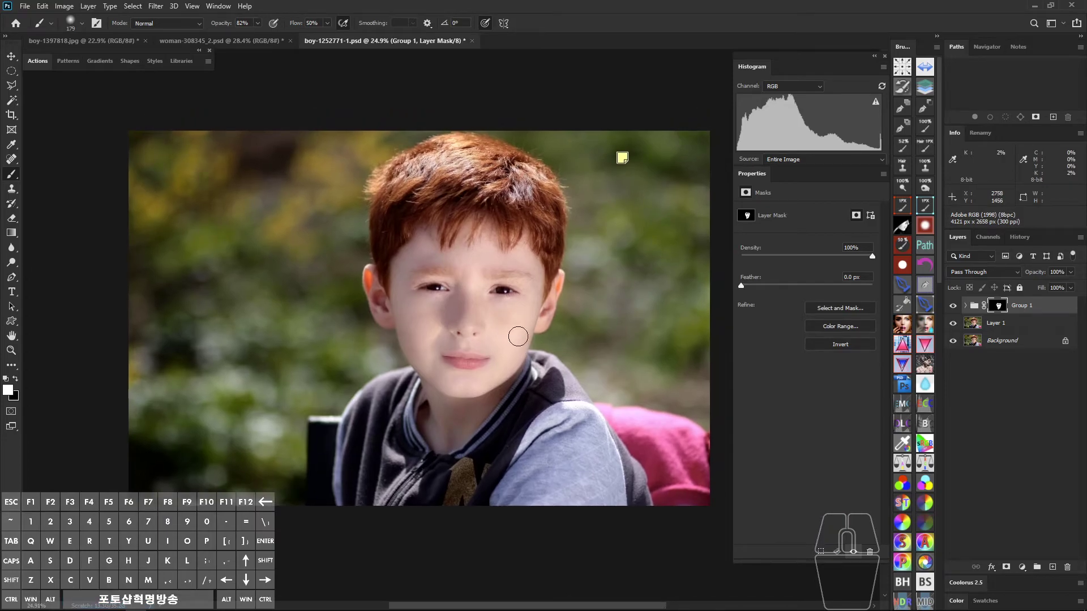
Step: Select Group 1 and Layer 1 together and compare the portrait with both hidden and shown
click(993, 331)
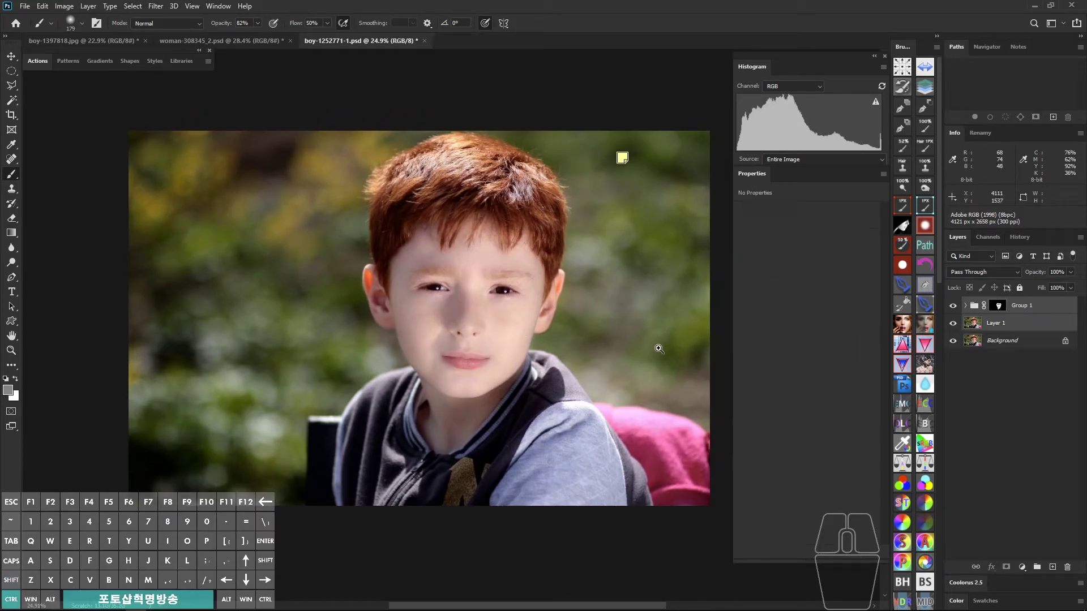
drag(501, 332, 541, 344)
key(ctrl+shift+comma)
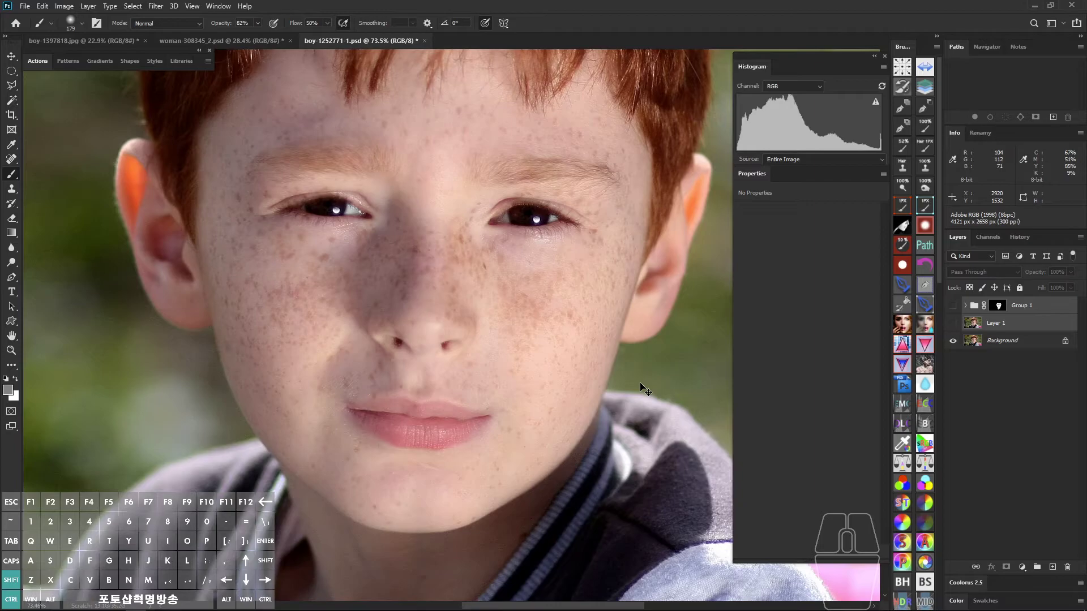
key(ctrl+shift+h)
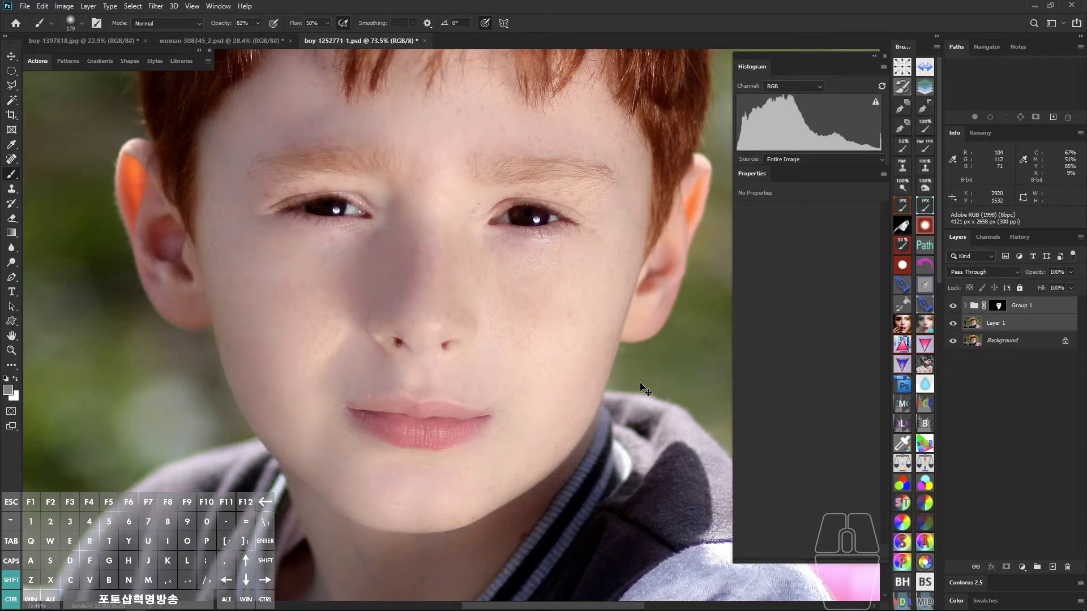
key(ctrl+shift+h)
key(ctrl+shift+comma)
drag(616, 364, 543, 371)
key(ctrl+shift+comma)
key(ctrl+shift+h)
key(ctrl+shift+a)
key(ctrl+shift+a)
key(ctrl+shift+a)
key(ctrl+shift+a)
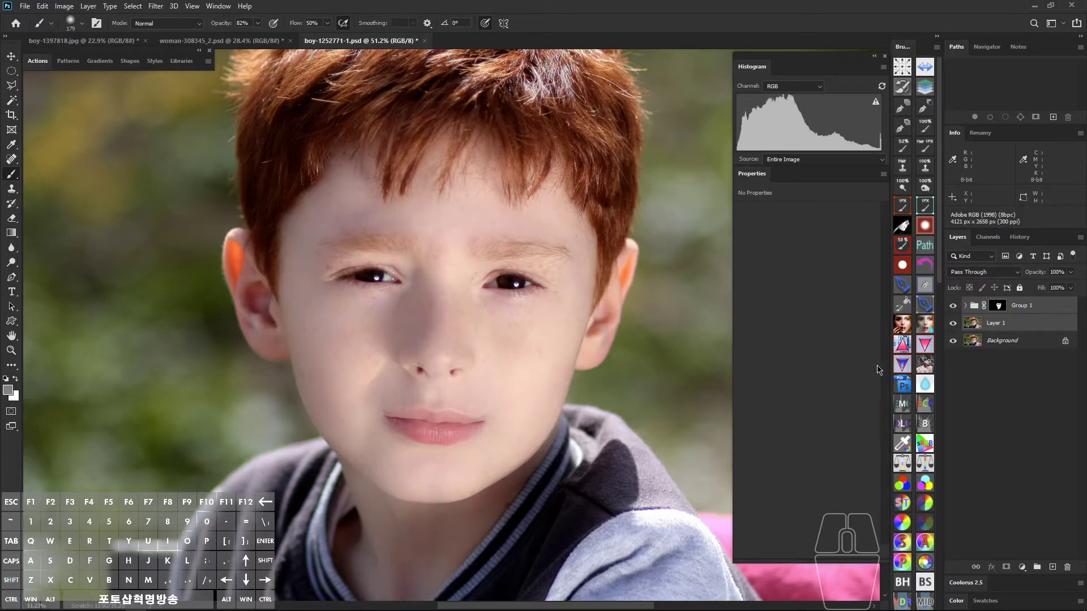
Step: Add a Curves adjustment above Group 1 and darken the image with two lowered points, mapping input 116 to output 99
click(1038, 311)
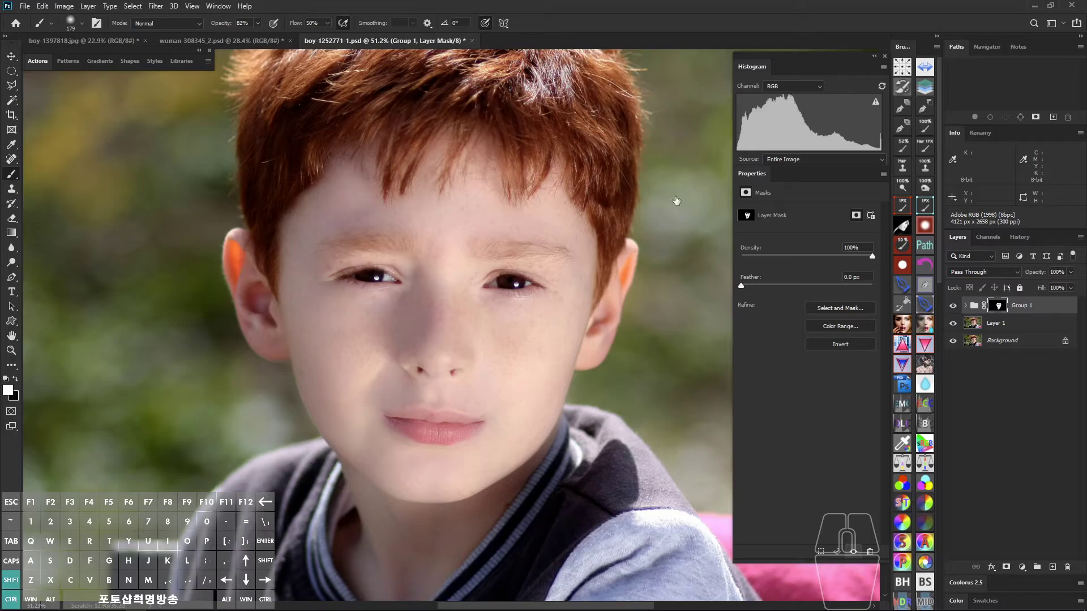
key(ctrl+shift+m)
scroll(555, 326, down, 1)
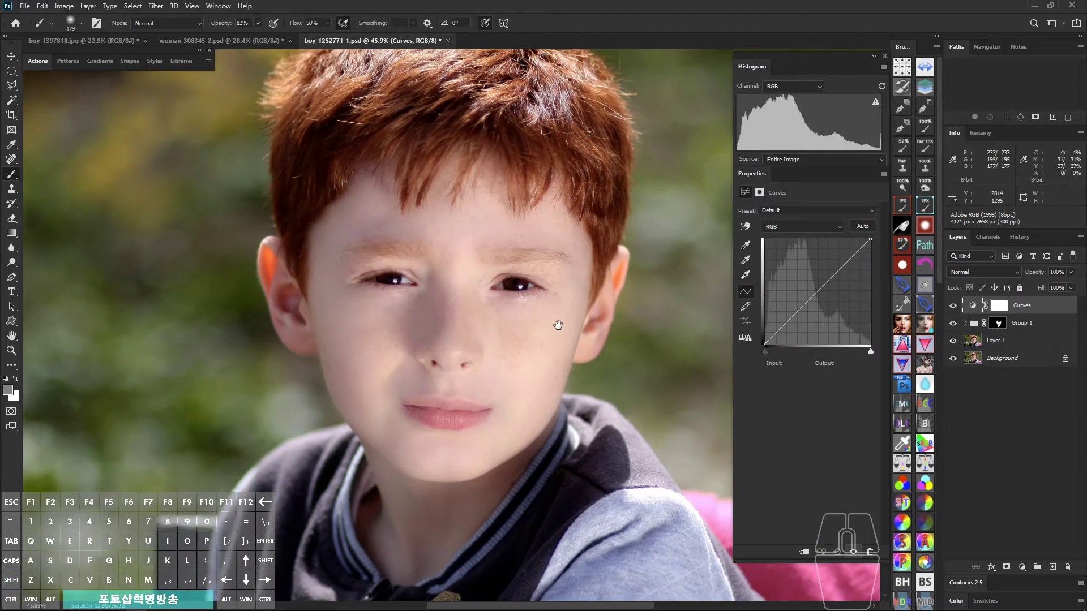
scroll(558, 326, up, 1)
drag(793, 317, 795, 321)
drag(836, 278, 812, 304)
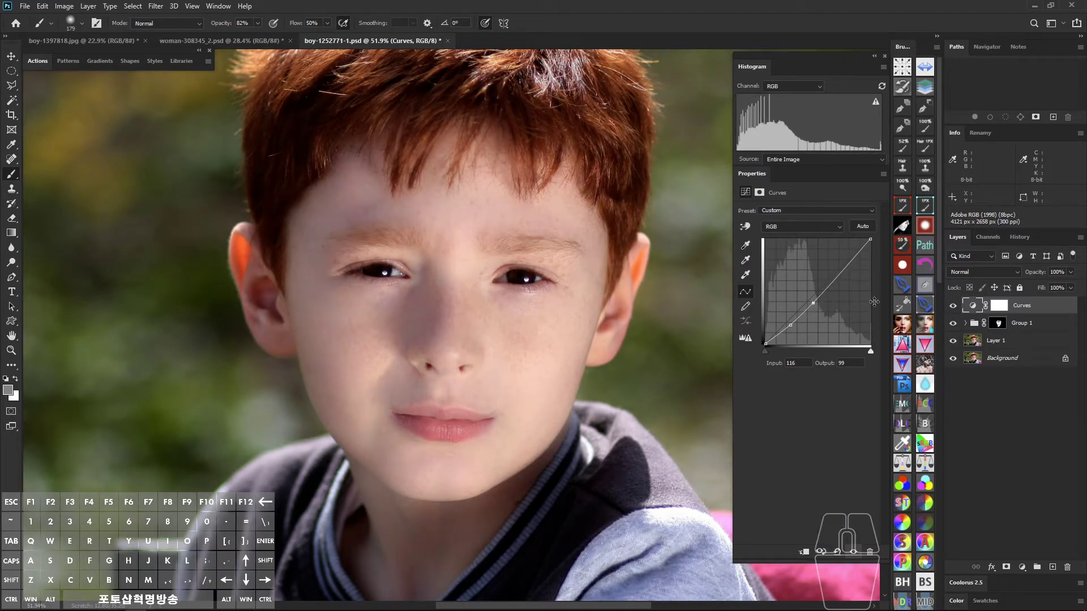
Step: Invert the Curves layer mask to black and enlarge the soft brush to about 287 px
click(999, 307)
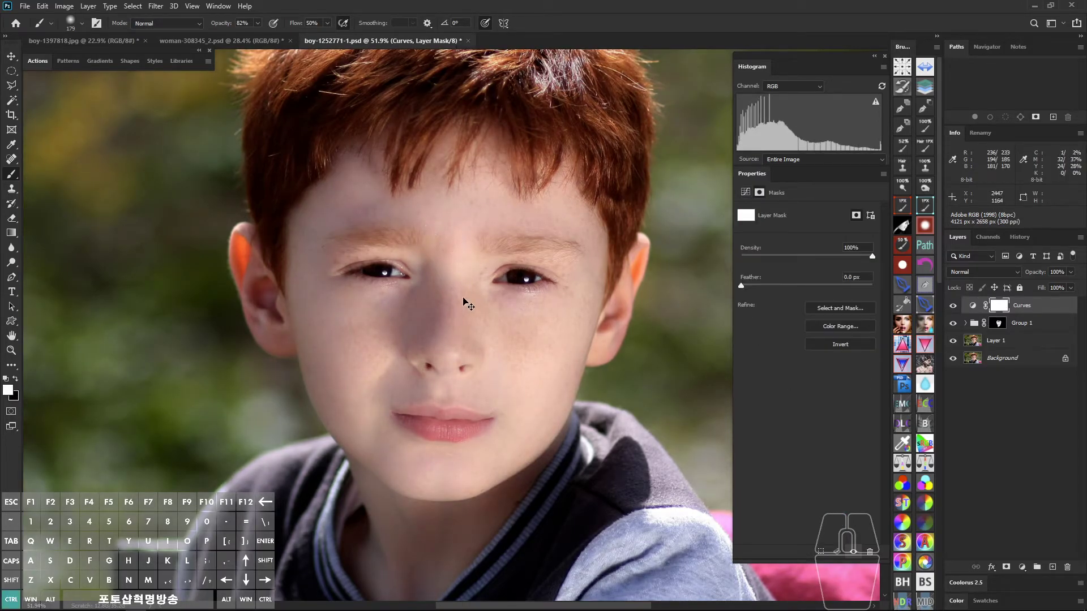
key(ctrl+i)
alt+right_click(407, 327)
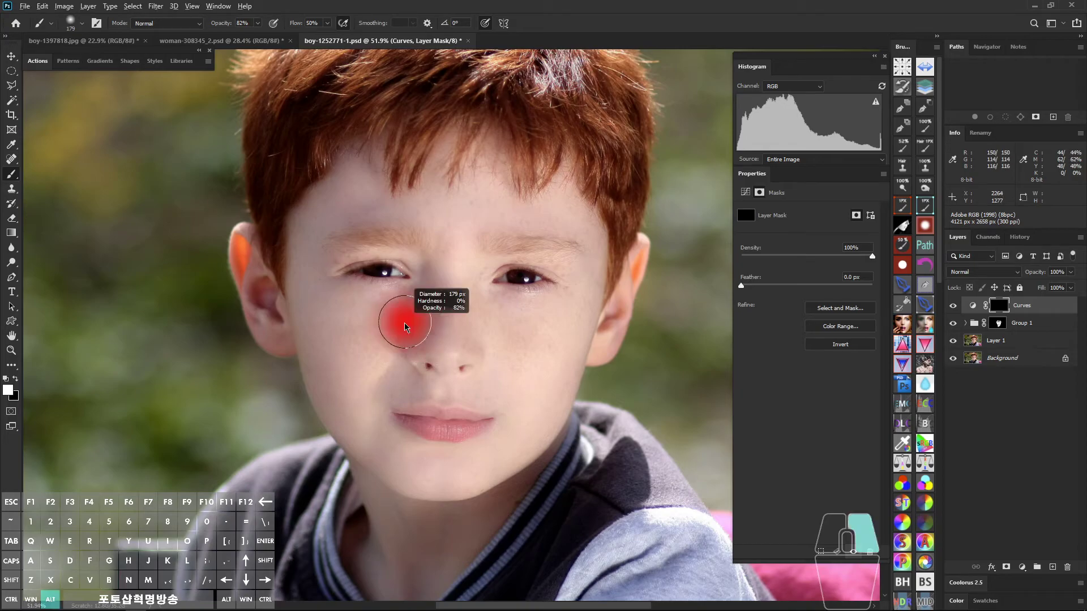
key(space)
drag(431, 352, 448, 358)
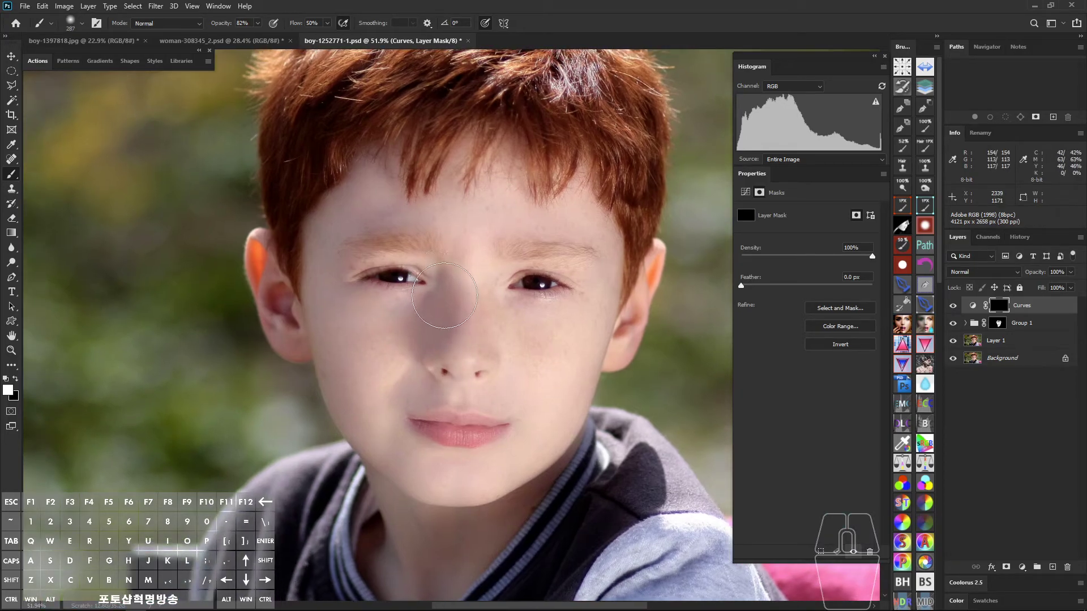
Step: Move the Curves layer beneath Group 1 and compare the portrait with the retouching layers hidden and shown
drag(972, 306, 954, 340)
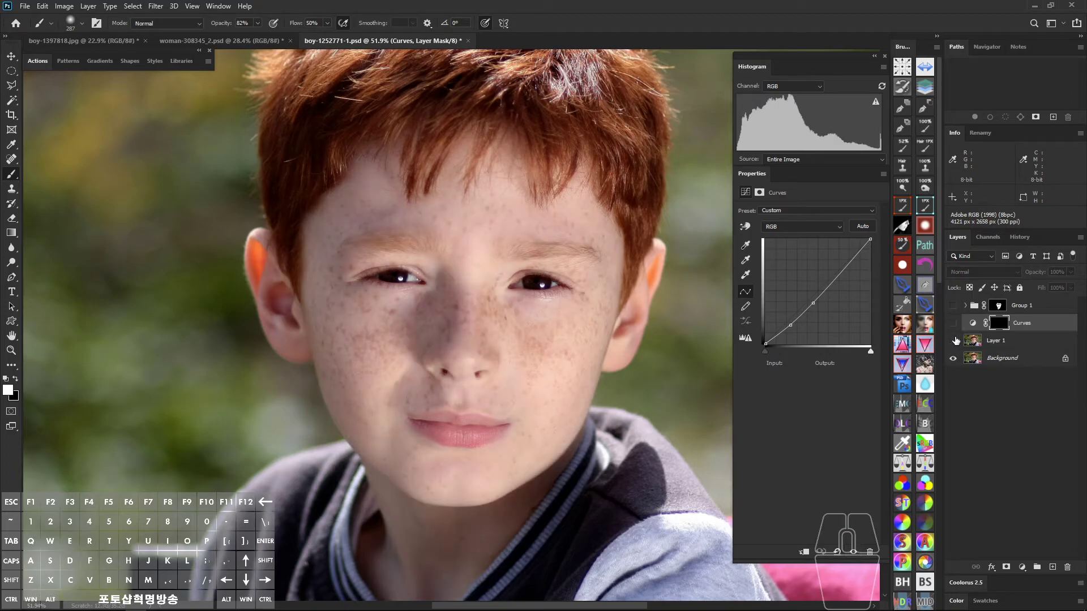
click(953, 321)
click(953, 320)
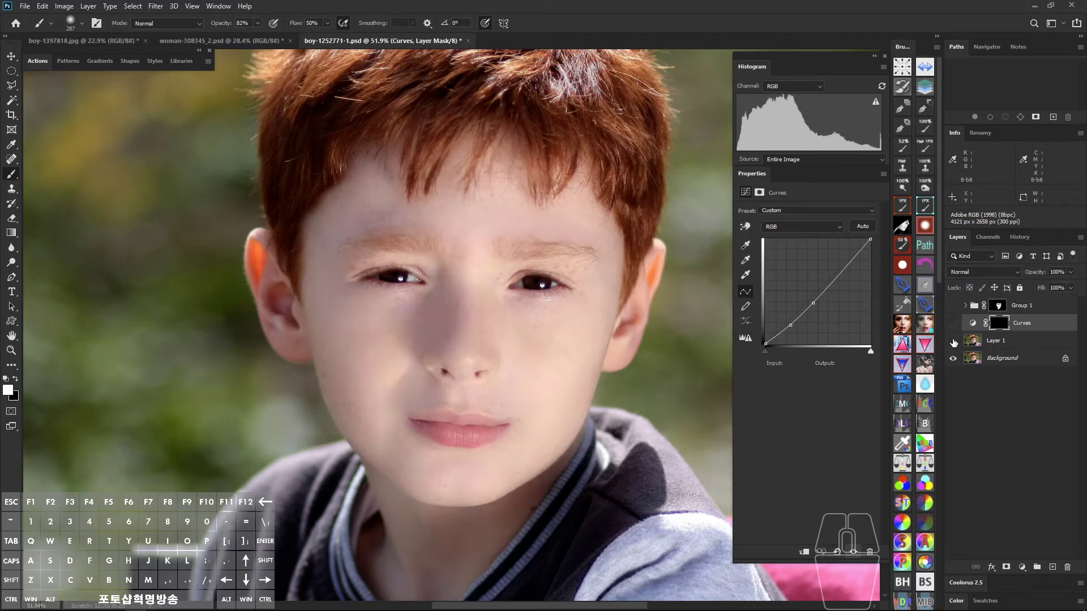
Step: Capture the original freckled face, about 723 x 727 px, and pin it as a smaller floating reference beside the portrait
key(ctrl+shift+alt+2)
mouse_move(265, 111)
mouse_down()
mouse_move(633, 486)
mouse_move(604, 494)
mouse_move(646, 530)
mouse_up()
key(space)
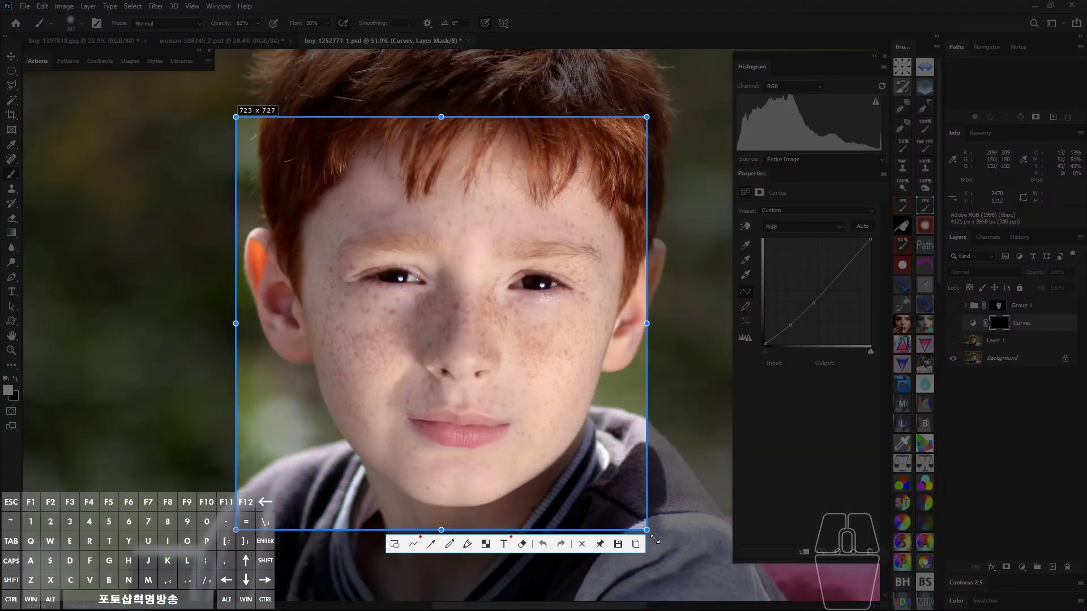
click(605, 543)
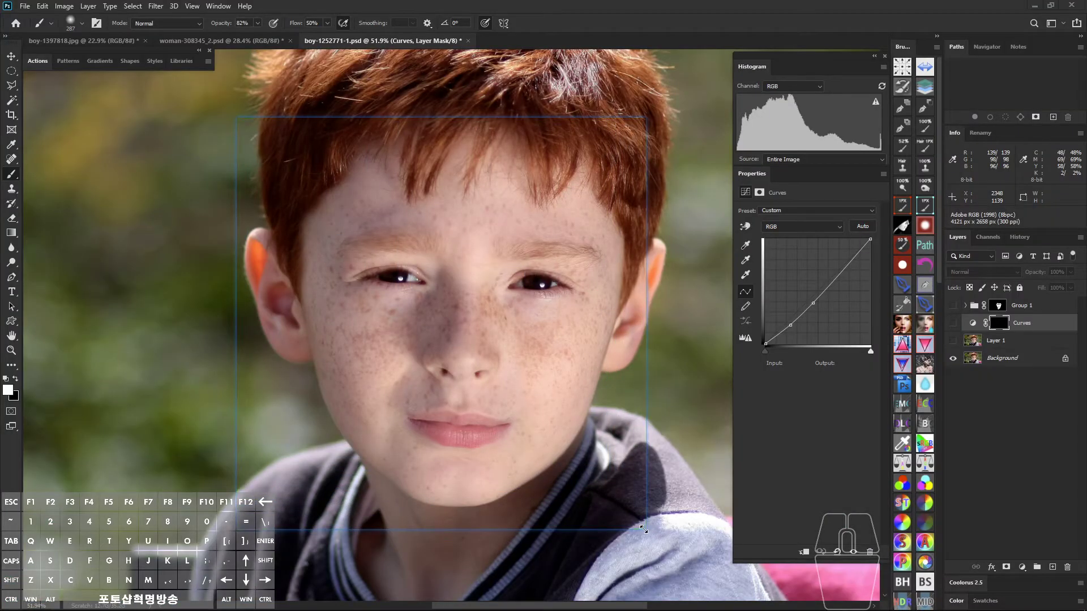
scroll(448, 324, down, 4)
drag(449, 324, 212, 337)
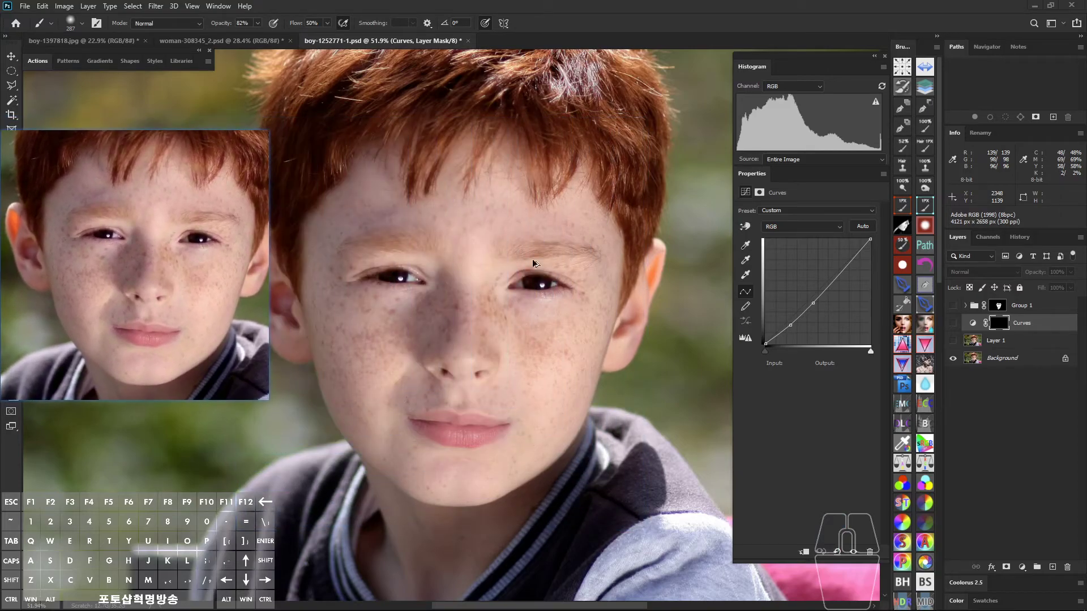
Step: Turn Layer 1, Curves and Group 1 back on and reposition the pinned reference beside the enlarged face
click(954, 338)
drag(954, 322, 954, 306)
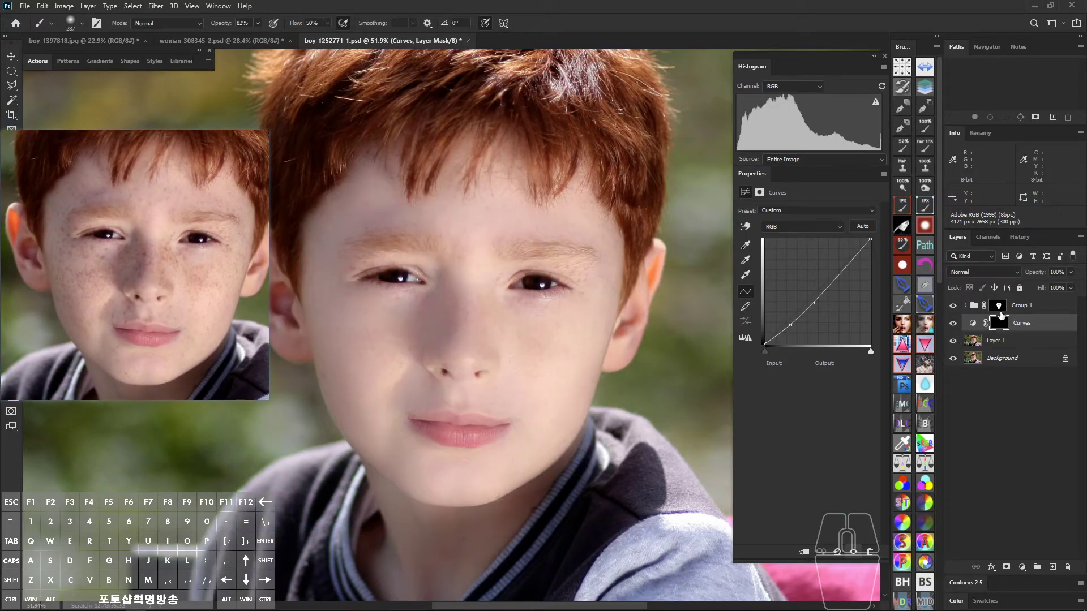
click(998, 307)
scroll(575, 281, up, 3)
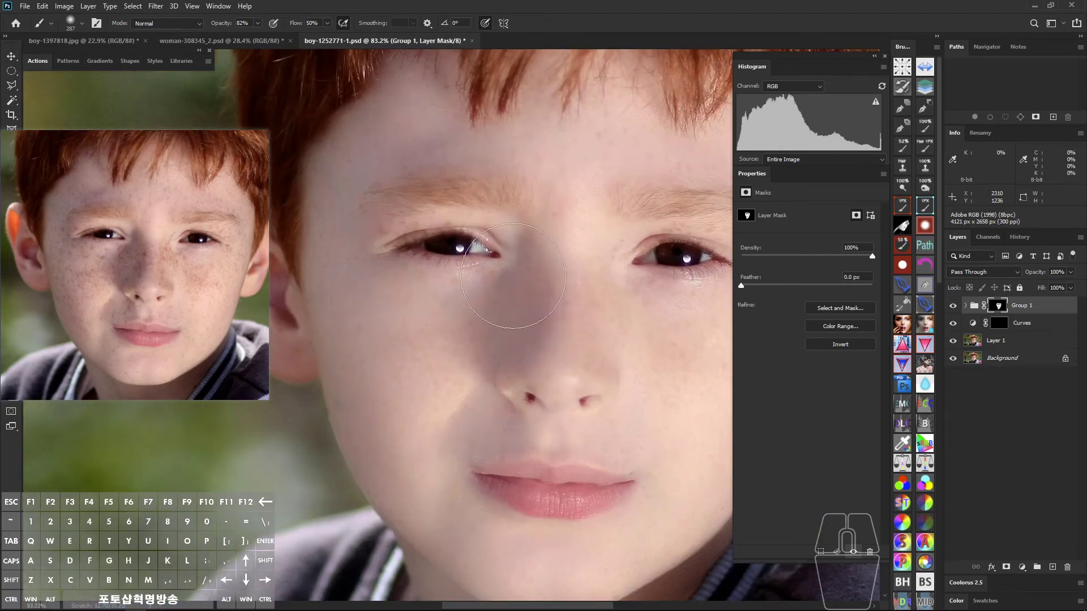
drag(209, 297, 236, 235)
drag(522, 255, 537, 282)
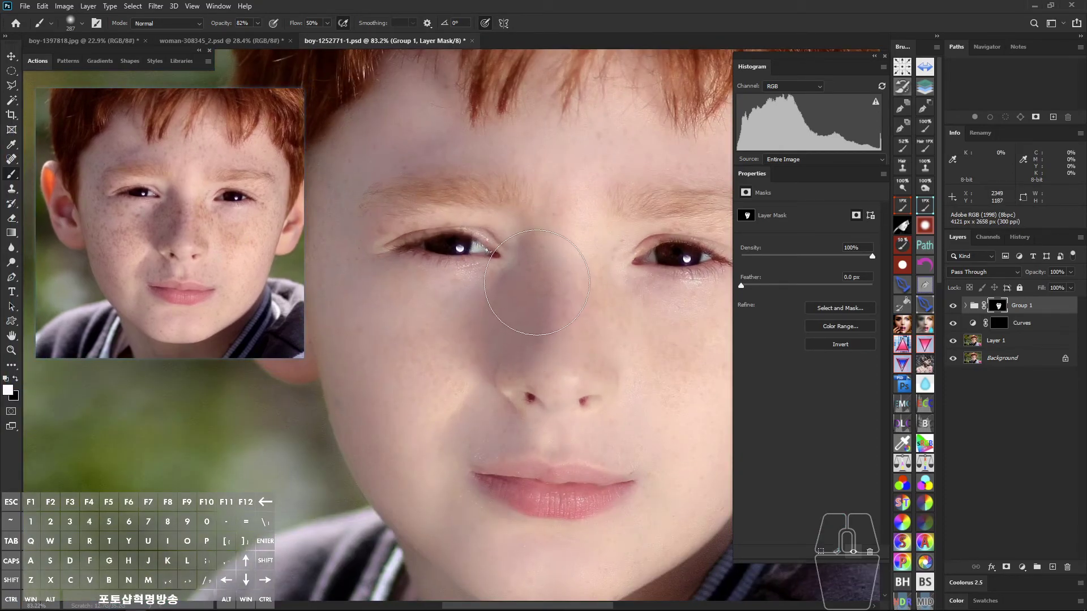
Step: Move the Curves layer back above Group 1, then disable and re-enable its mask to check the darkening
click(1031, 308)
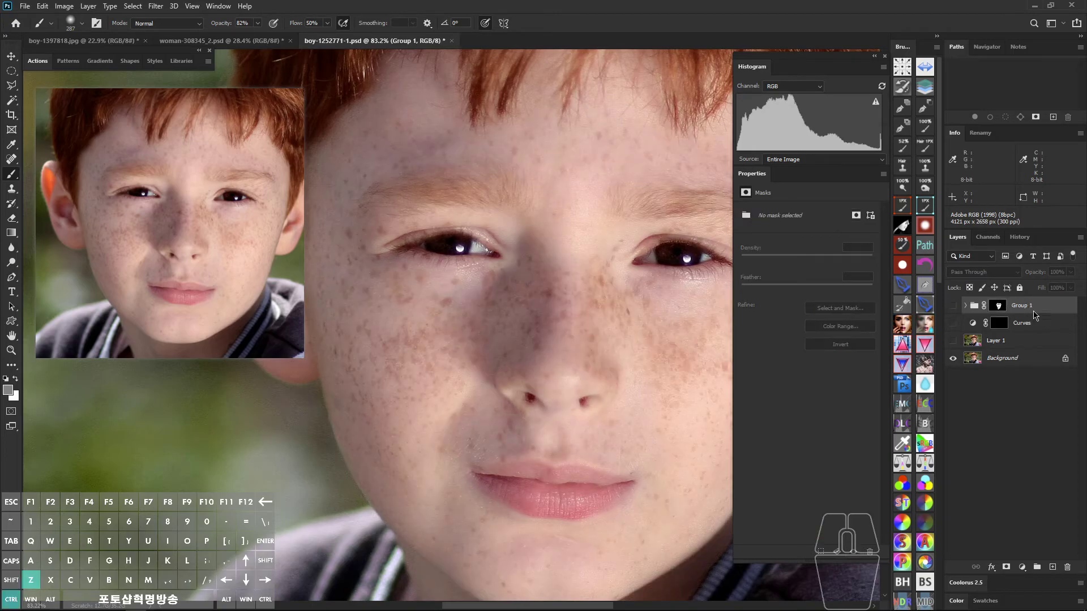
mouse_move(1029, 324)
mouse_down()
mouse_move(1029, 292)
mouse_move(1027, 303)
mouse_up()
shift+click(1002, 307)
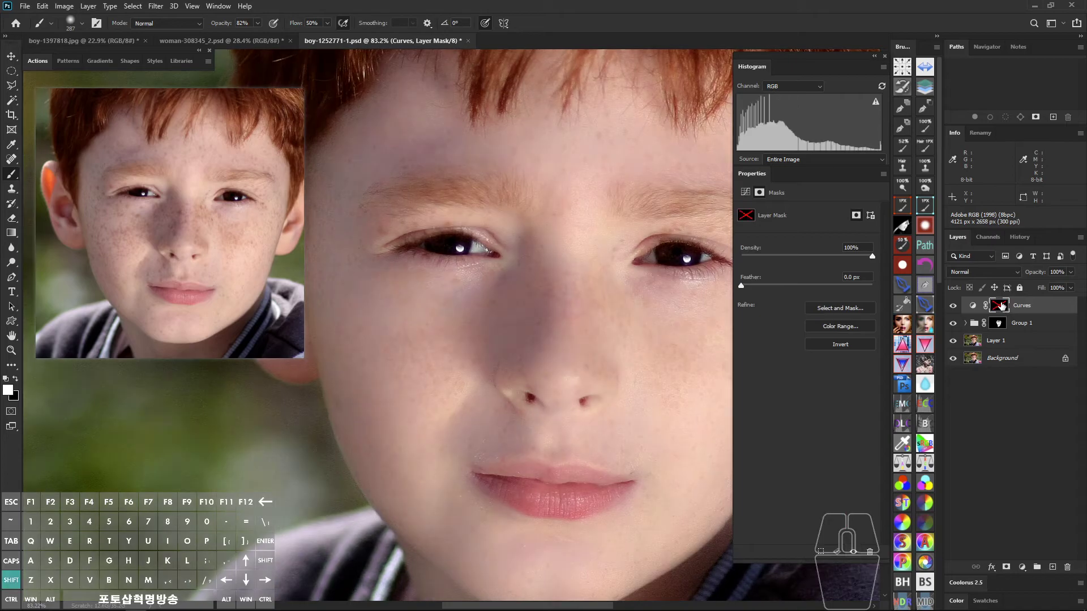
shift+click(1001, 307)
Step: Paint white on the Curves mask to darken the nose shadow, left cheek and jawline
drag(529, 364, 548, 379)
drag(543, 274, 546, 334)
drag(564, 288, 512, 320)
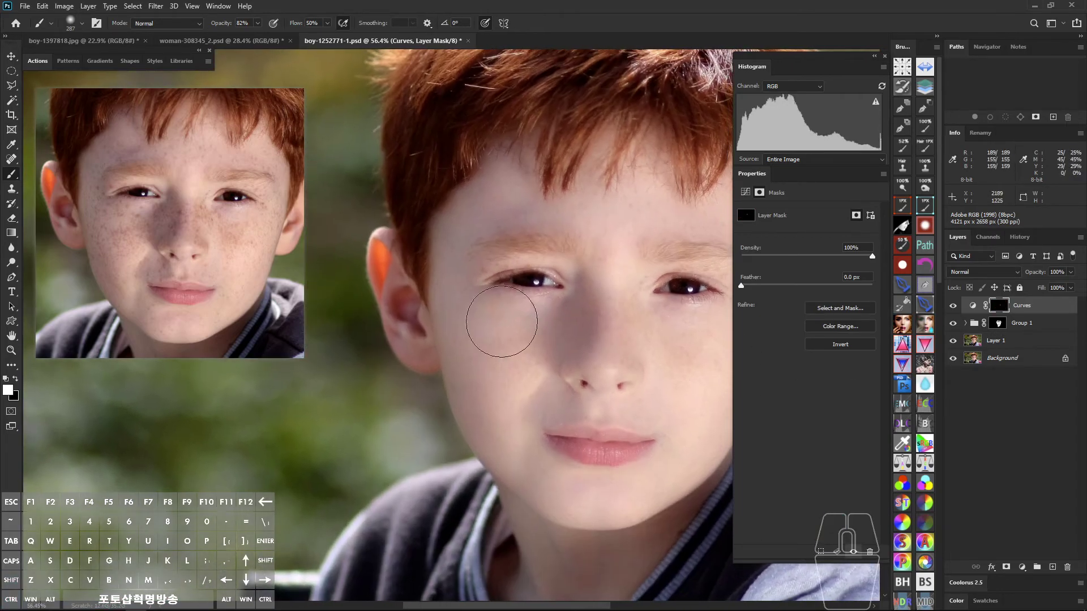
drag(501, 440, 436, 368)
drag(442, 352, 486, 420)
drag(531, 447, 469, 386)
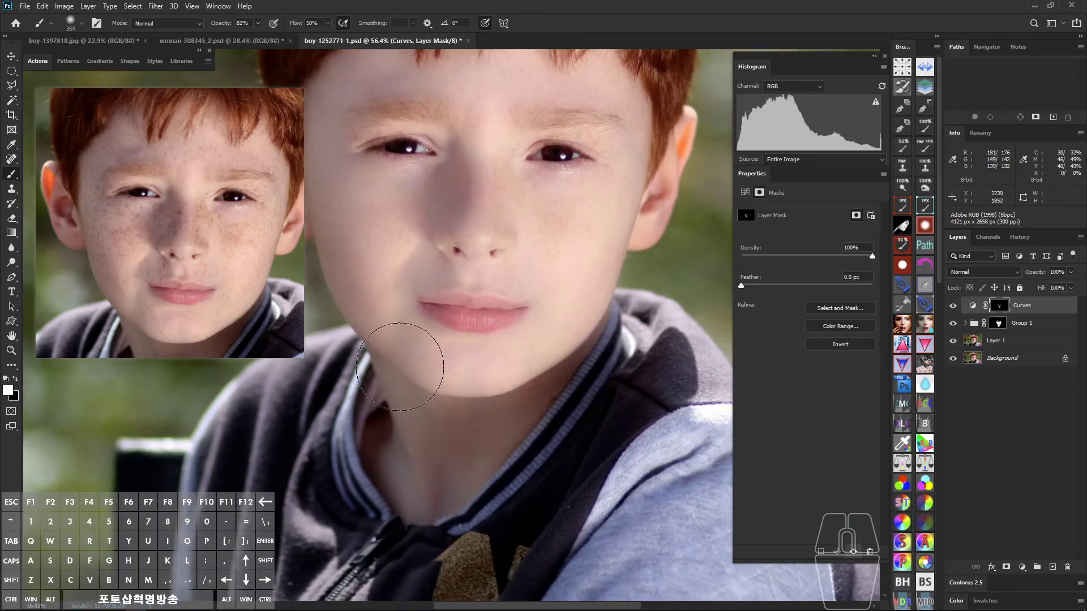
Step: Continue painting white on the Curves mask around the lower face, nose and inner brow with a resized soft brush
drag(595, 296, 578, 408)
drag(498, 354, 503, 339)
drag(500, 282, 509, 318)
alt+right_click(507, 309)
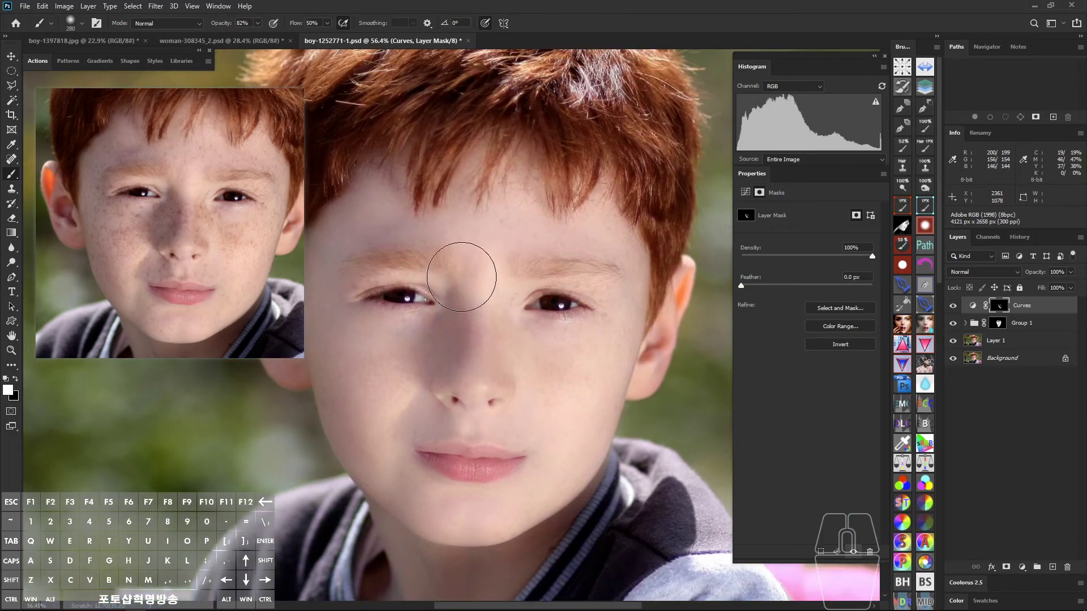
alt+right_click(492, 284)
mouse_move(461, 279)
mouse_down()
mouse_move(534, 296)
mouse_move(487, 285)
mouse_move(470, 318)
mouse_up()
drag(597, 341, 520, 334)
Step: Paint the Curves mask white over the right side of the face, the forehead and the hairline, enlarging the brush to about 425 px
alt+right_click(591, 273)
drag(585, 262, 596, 338)
drag(600, 251, 640, 279)
mouse_move(464, 256)
mouse_down()
mouse_move(478, 257)
mouse_move(484, 234)
mouse_move(526, 224)
mouse_up()
alt+right_click(453, 252)
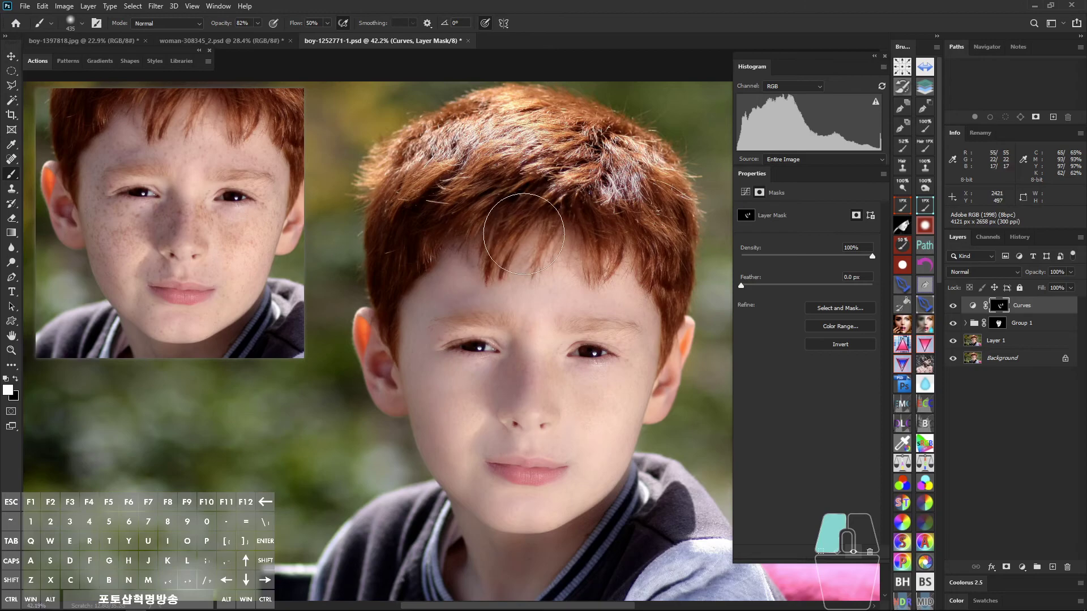
drag(624, 231, 626, 231)
drag(625, 229, 569, 229)
drag(569, 232, 538, 223)
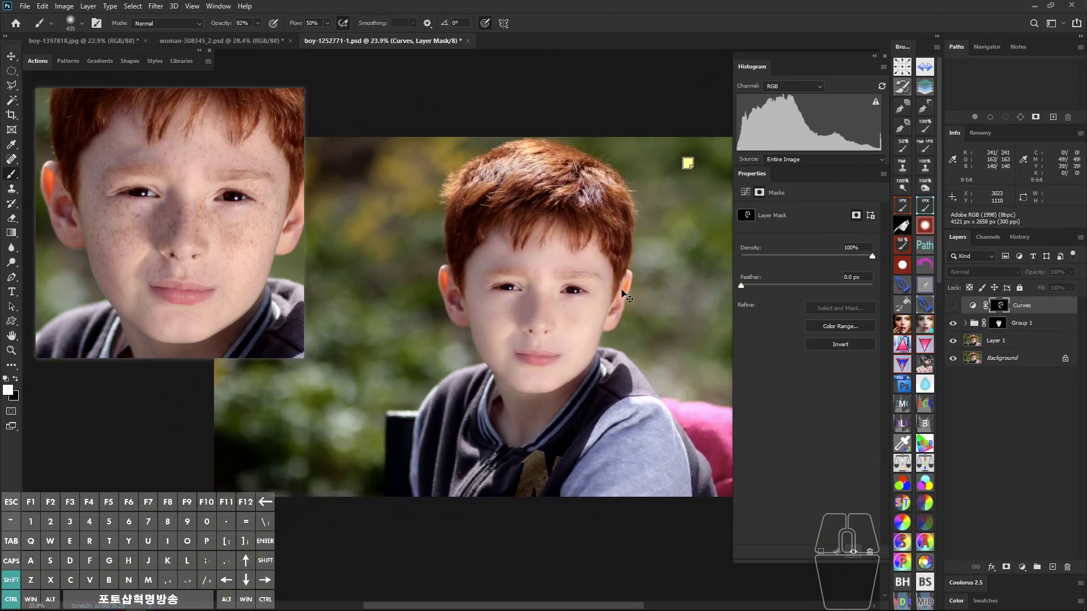
Step: Select Curves, Group 1 and Layer 1 together and compare the boy's portrait with woman-308345_2.psd
shift+click(1011, 345)
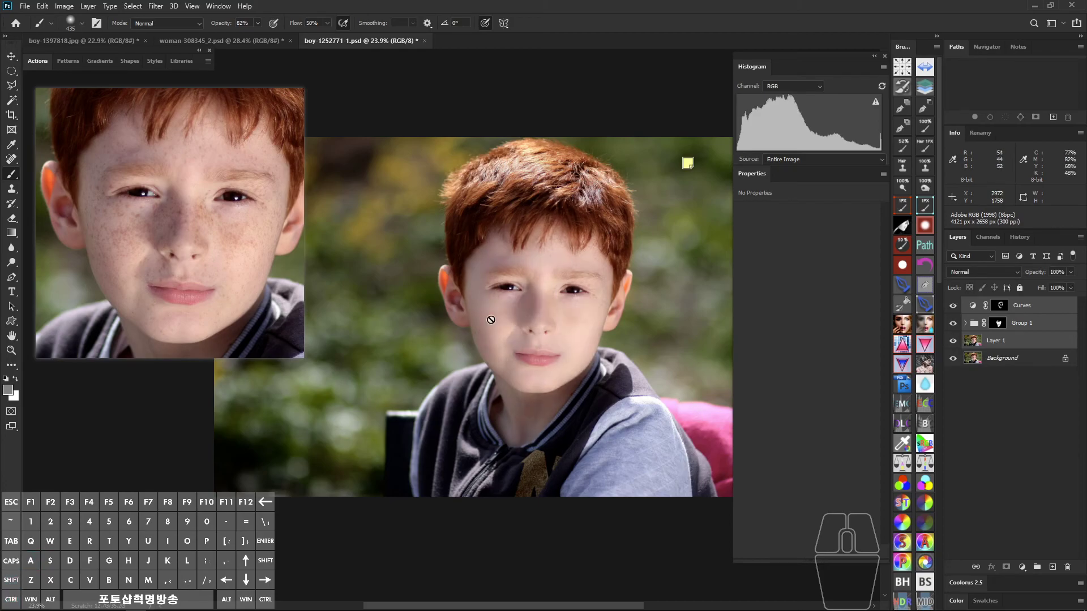
click(248, 43)
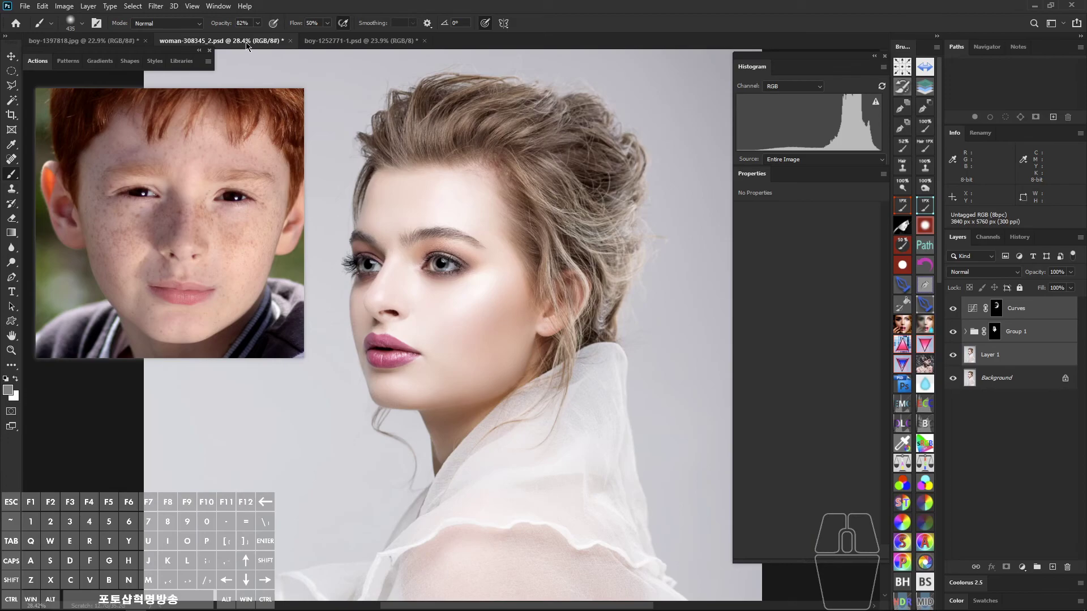
click(347, 42)
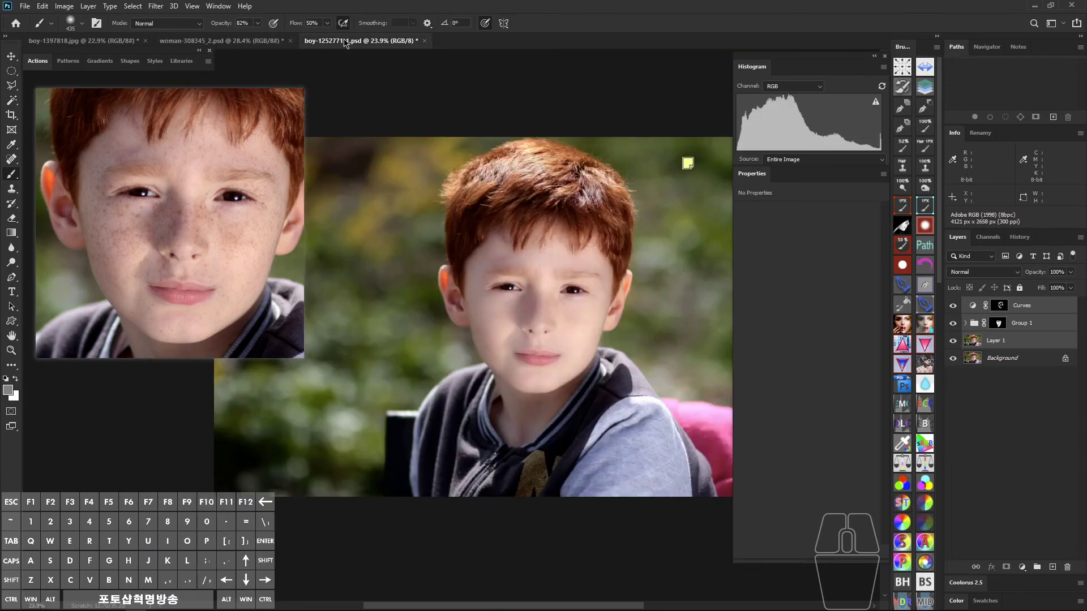
Step: In woman-308345_2.psd, expand Group 1 and select the Curves 1 layer mask
click(249, 41)
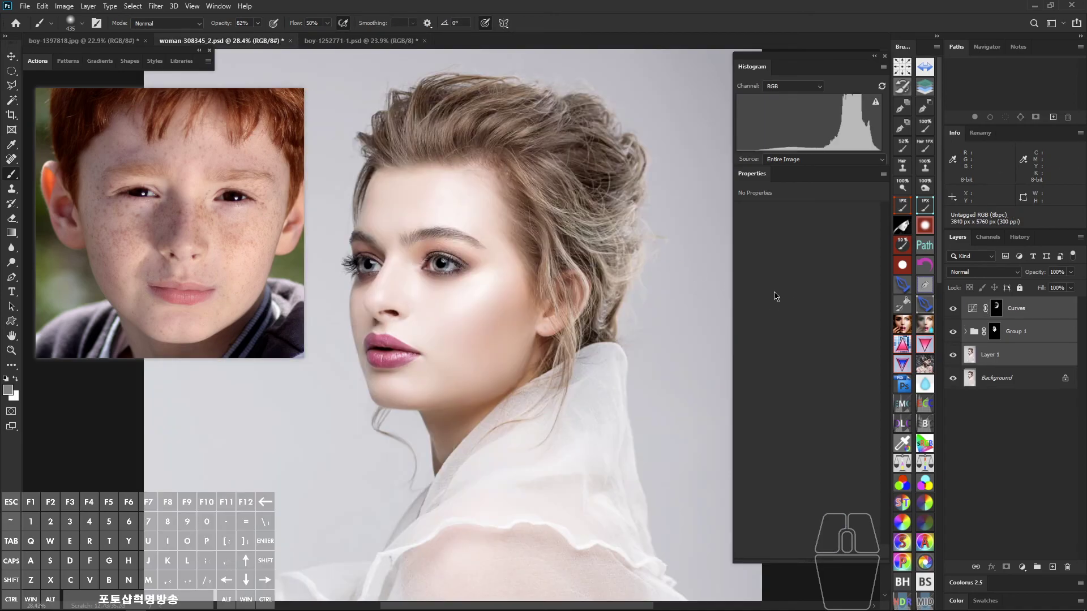
click(966, 332)
click(1006, 403)
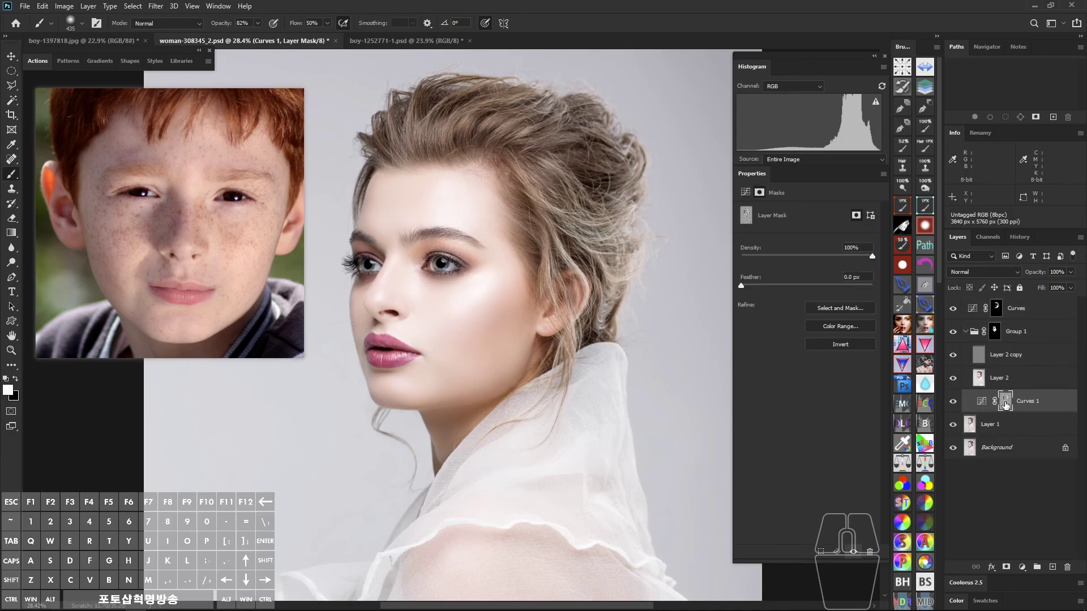